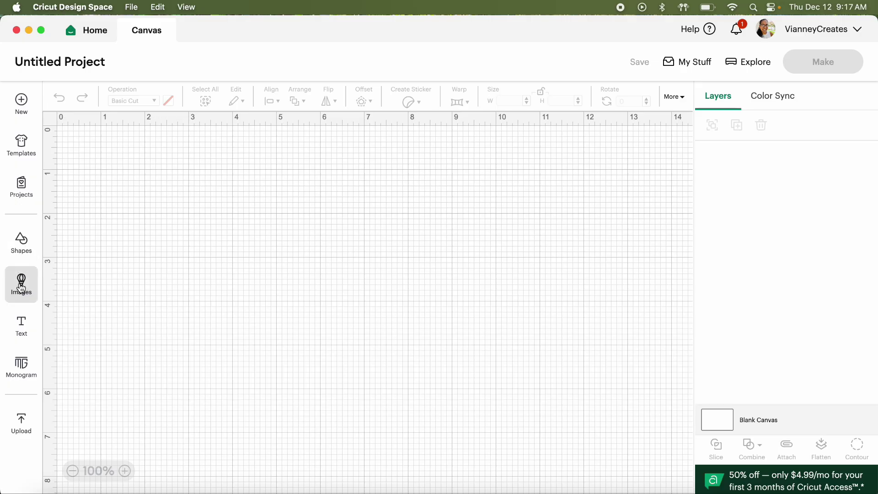
Open the image library and filter it to show free images only
left_click(21, 287)
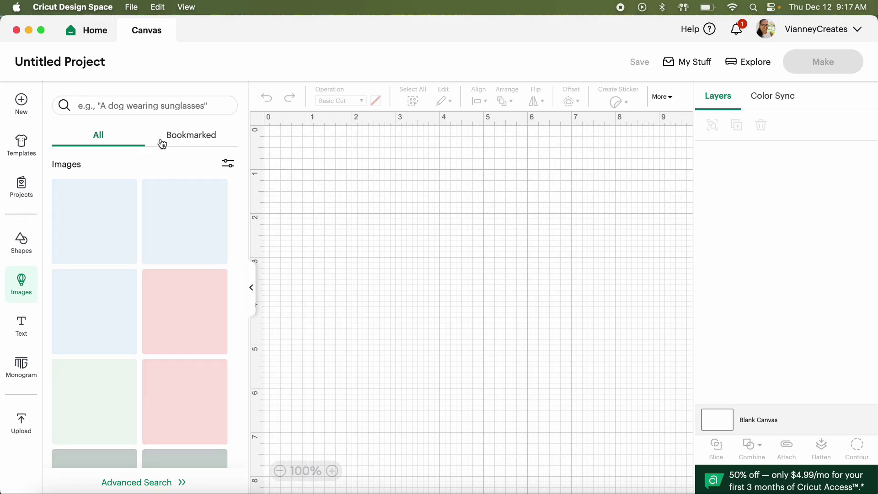
left_click(227, 164)
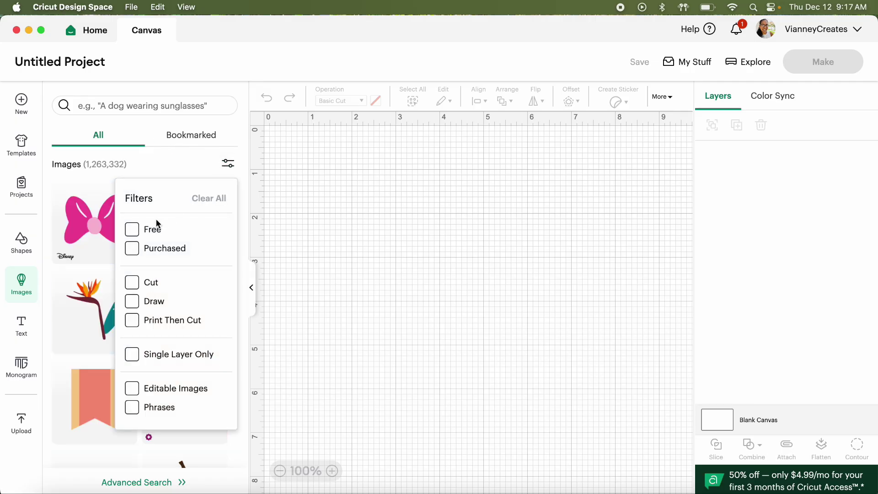
left_click(132, 230)
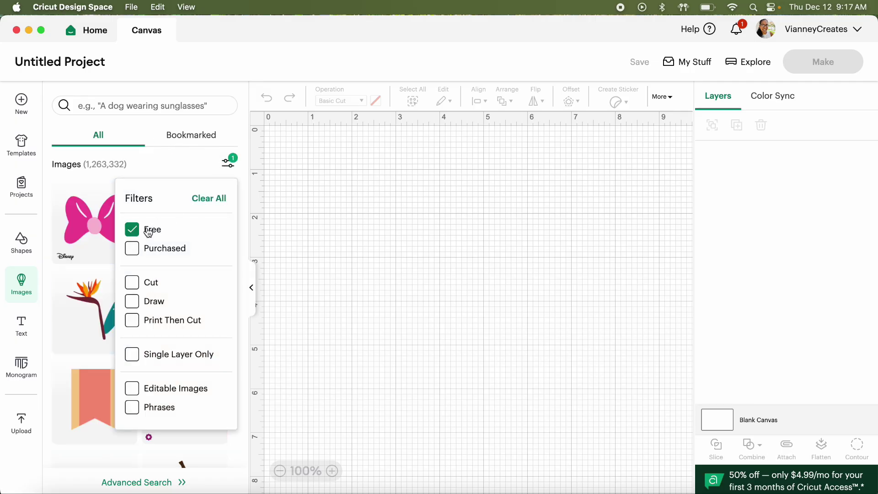
Search the free images for "reindeer" and look through the matching designs
left_click(162, 105)
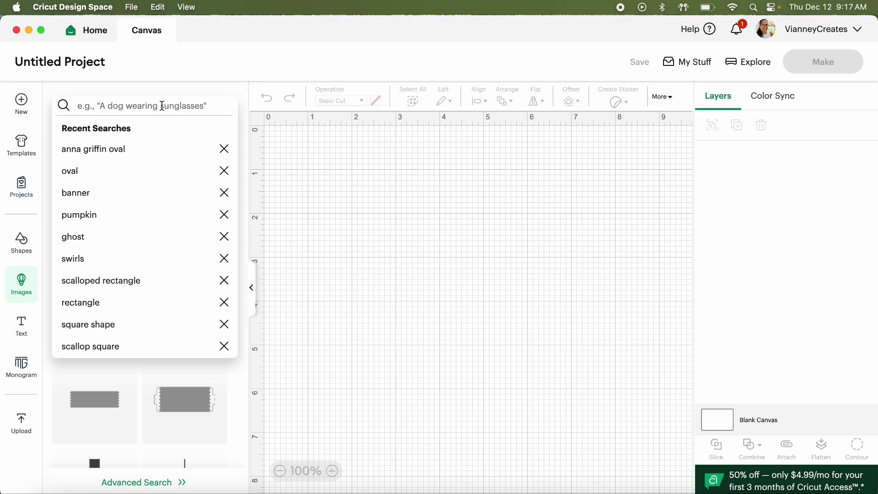
type("reindee")
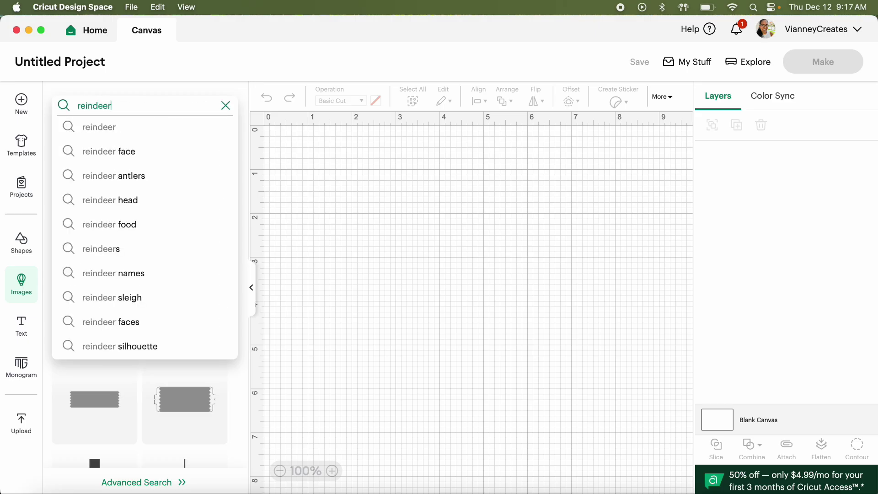
type("r")
key("Return")
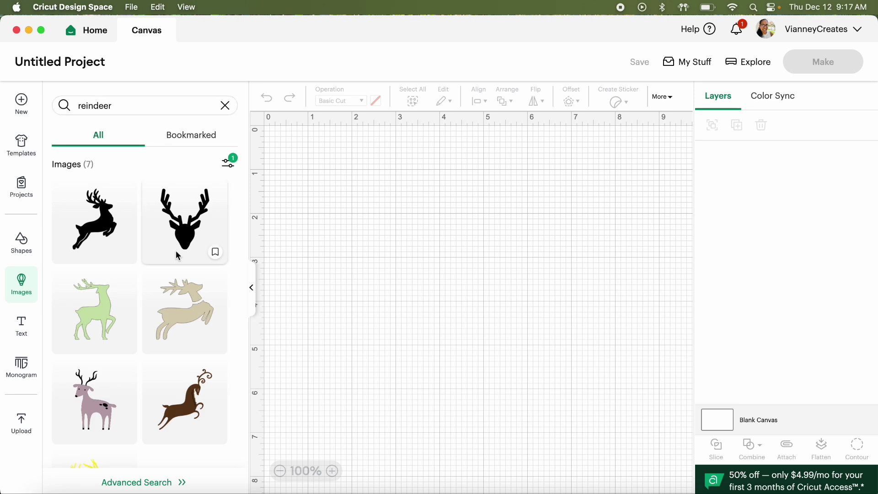
scroll(173, 255, "down", 2)
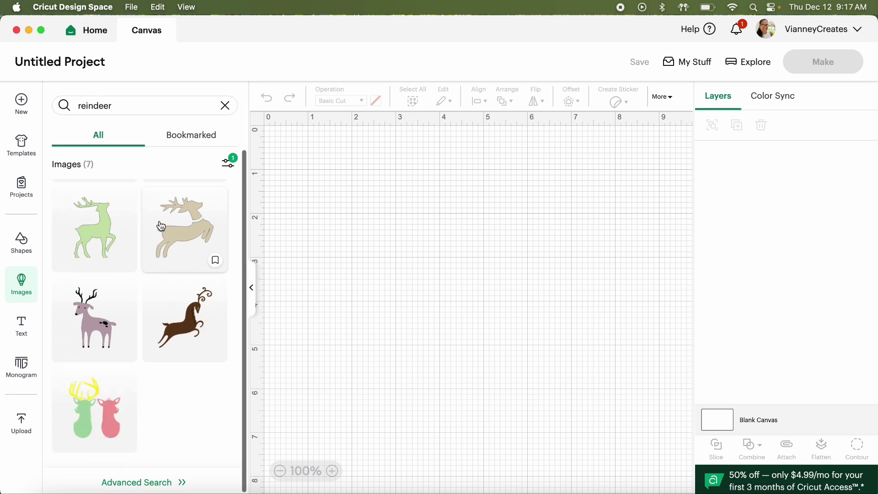
scroll(161, 226, "up", 2)
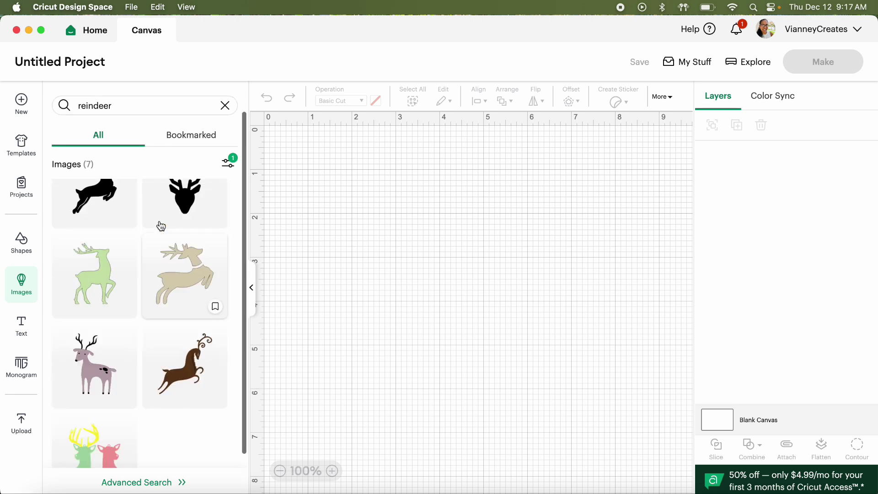
Search the free images for "snowman", refine the search to "snowman face" and look through the matches
left_click(123, 106)
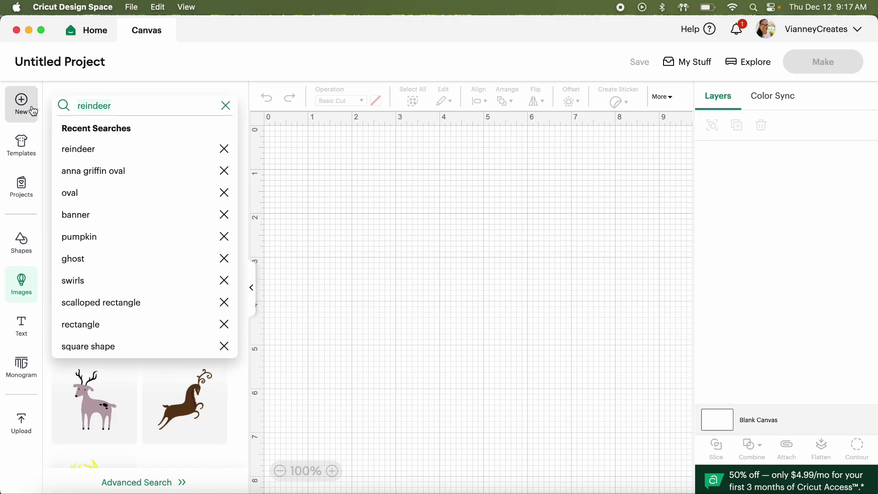
type("snowman")
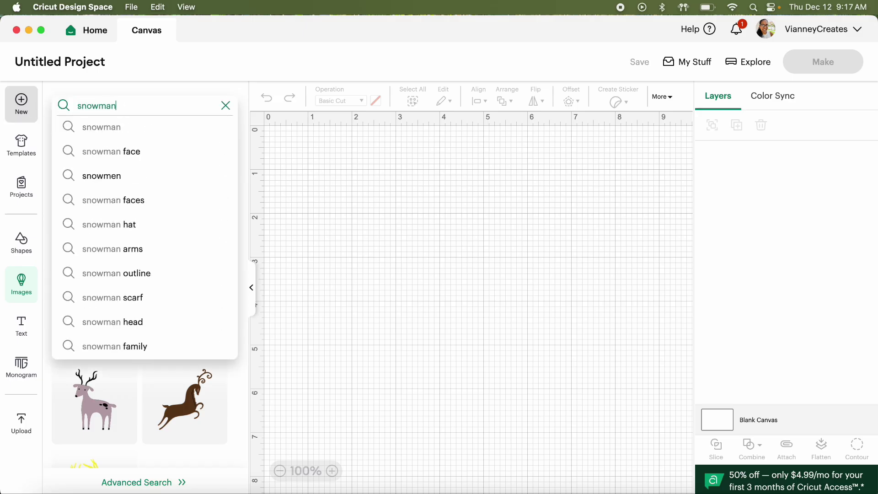
key("Return")
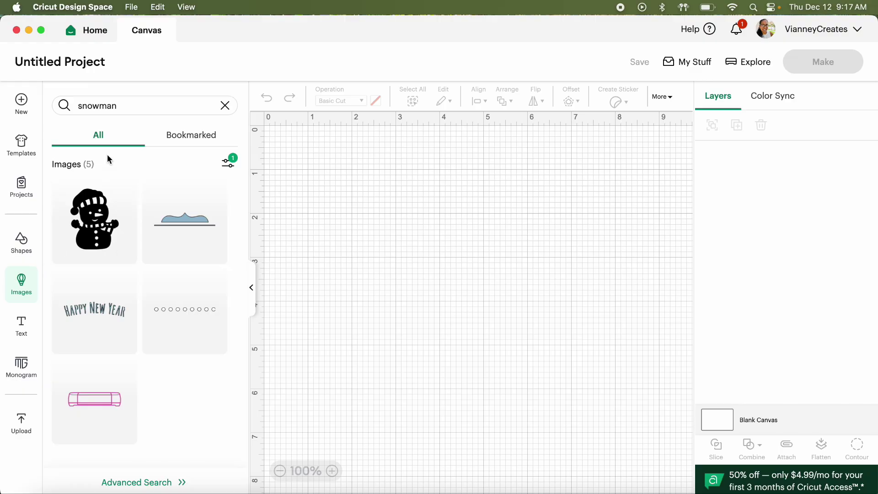
left_click(130, 107)
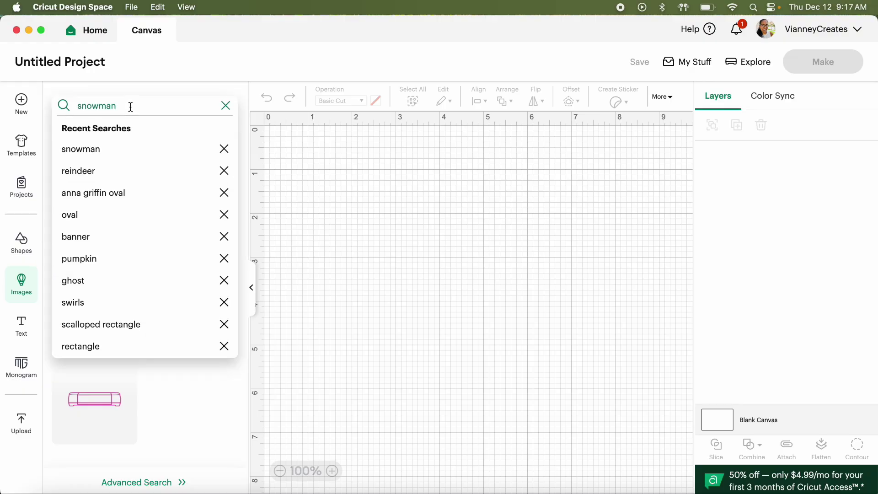
type("face")
key("Return")
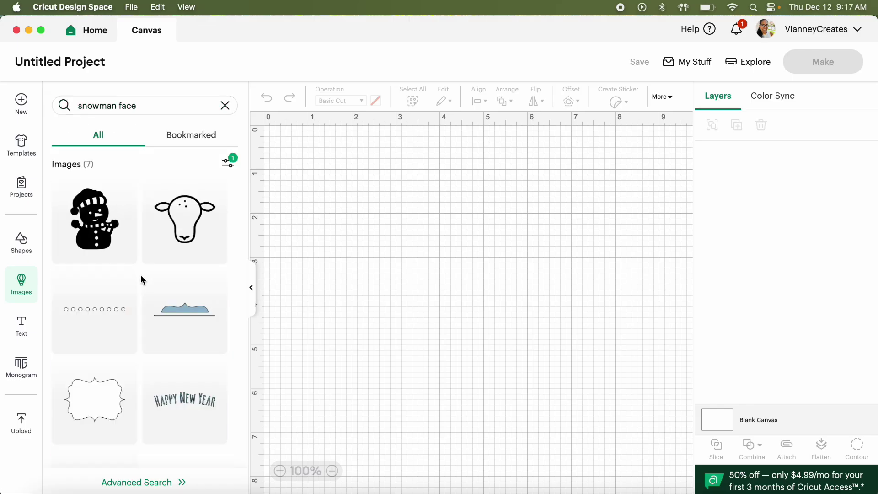
scroll(141, 275, "down", 3)
scroll(141, 276, "up", 2)
Replace the image search with "reindeer face"
left_click(159, 105)
type("rei")
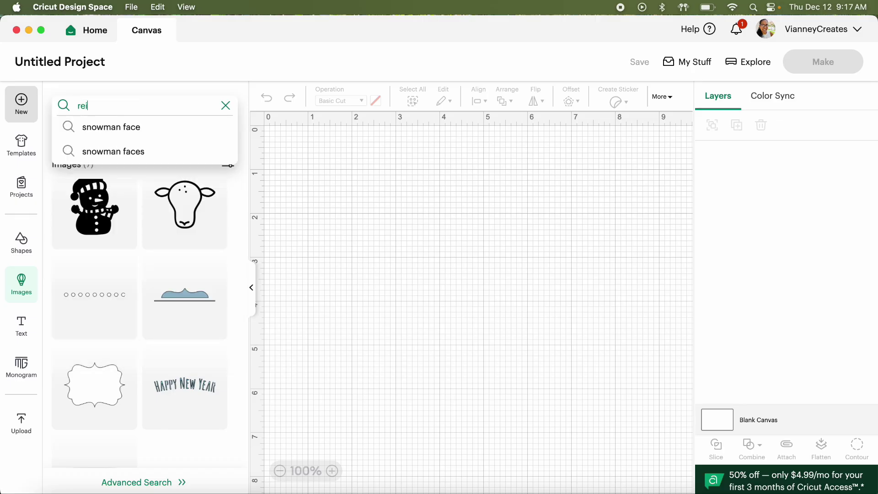
type("ndeer face")
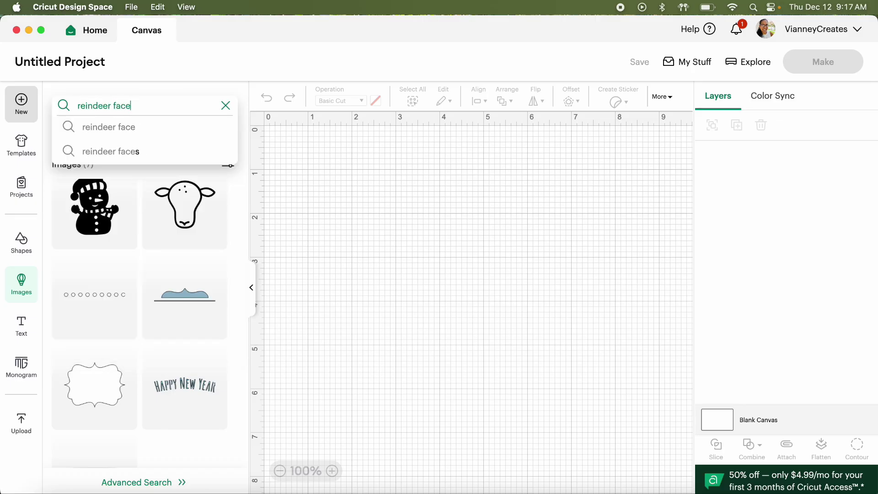
key("Return")
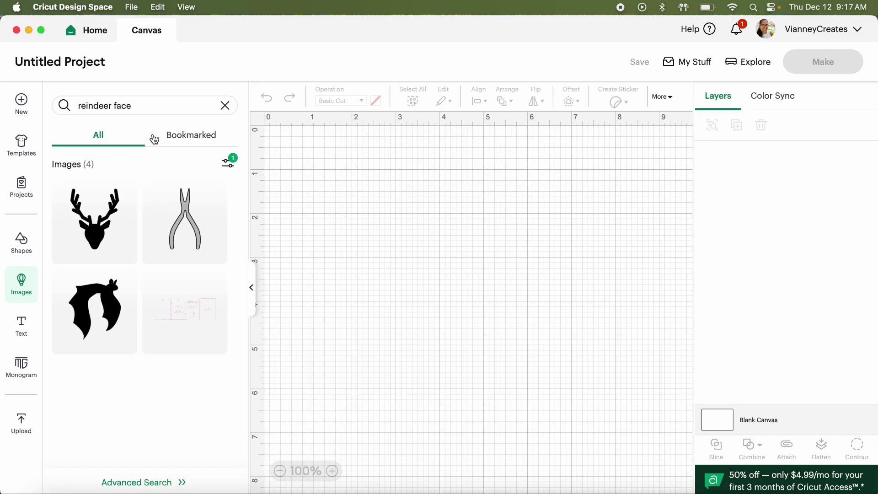
Search the free images for "santa face"
left_click(146, 104)
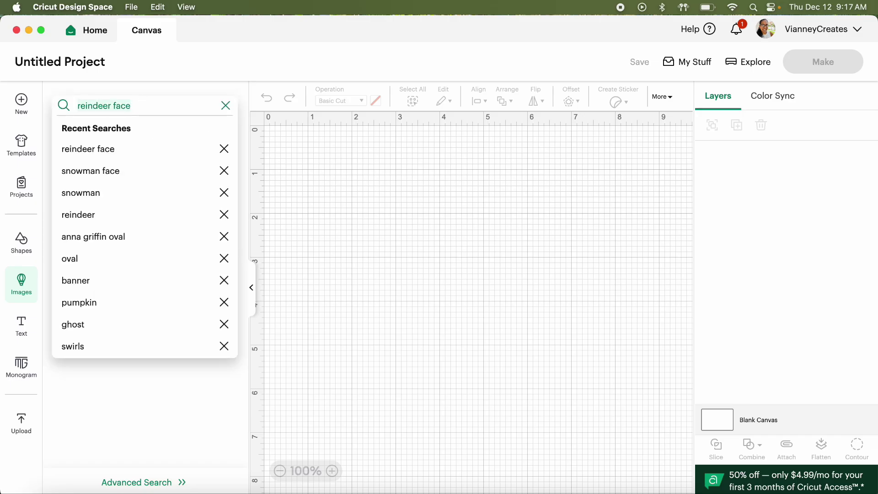
type("santa face")
key("Return")
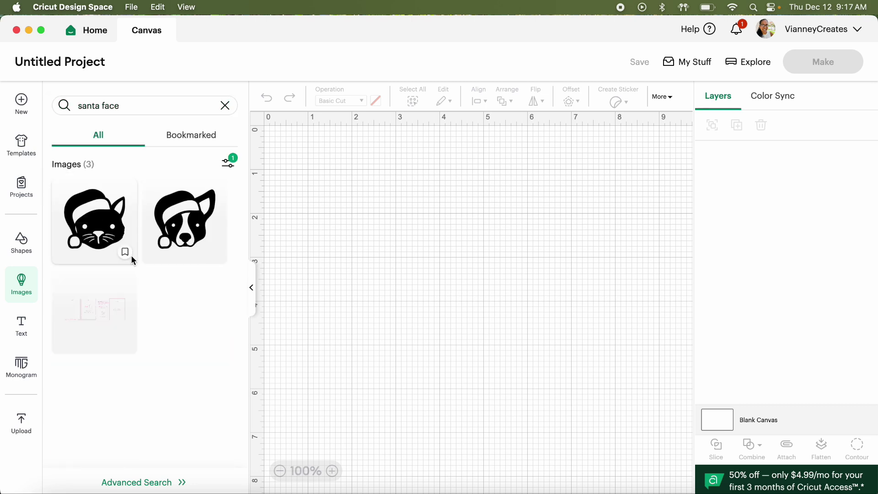
Search the free images for "christmaas tree" and look through all the matching designs
left_click(110, 107)
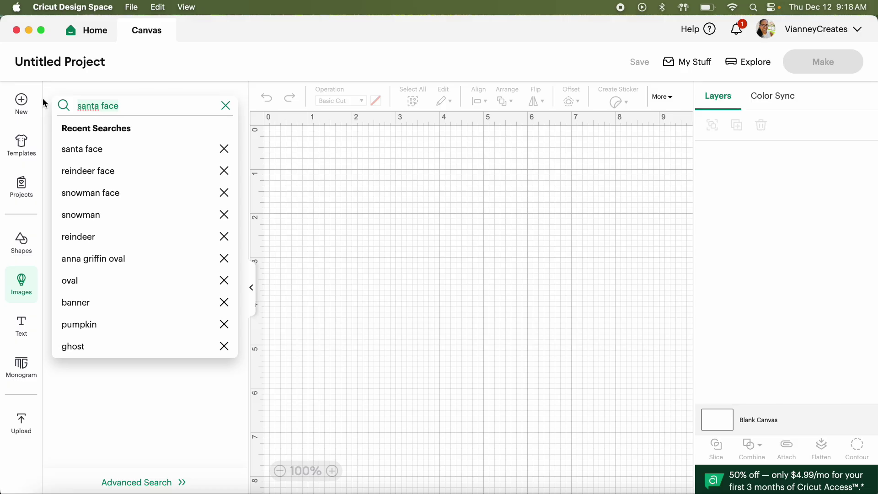
type("ch")
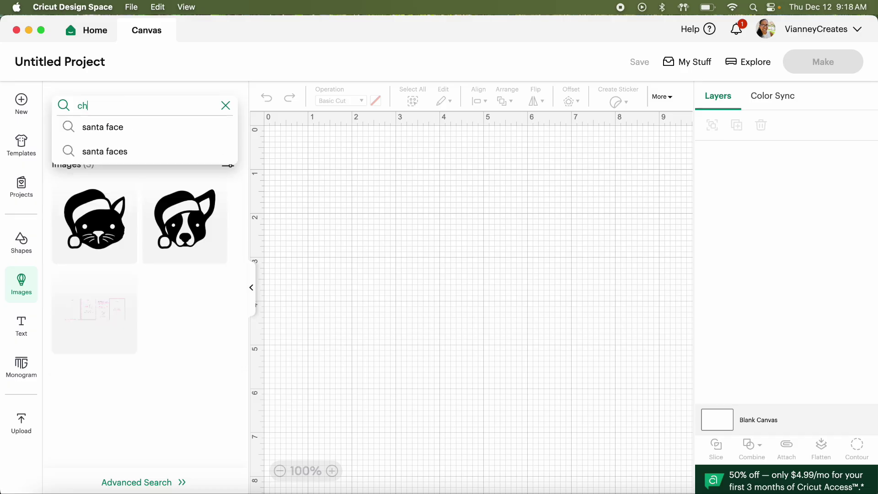
type("ristmaas tree")
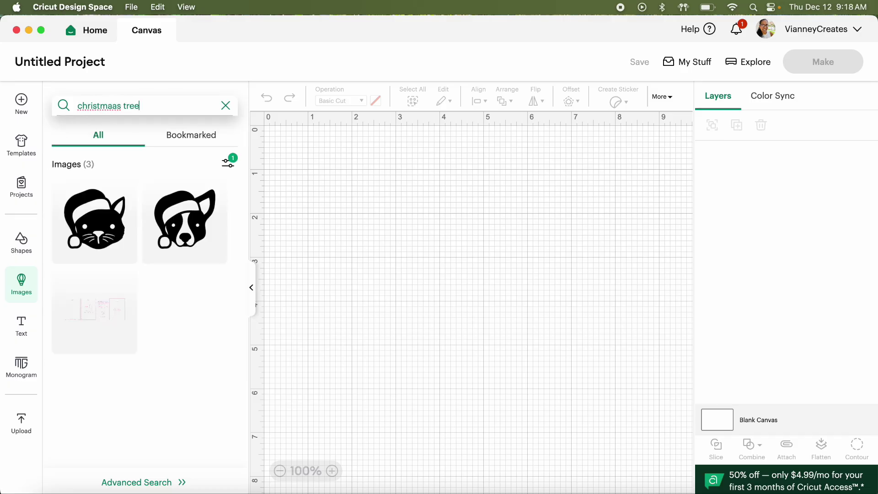
key("Return")
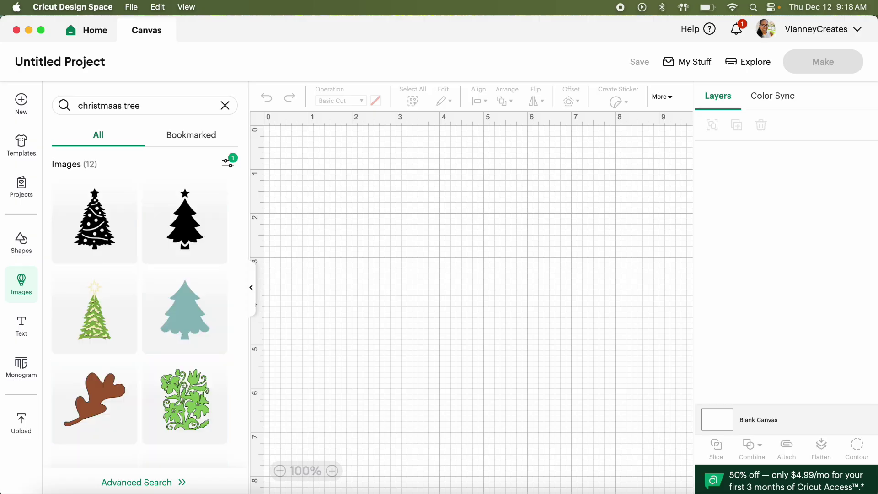
scroll(144, 382, "down", 3)
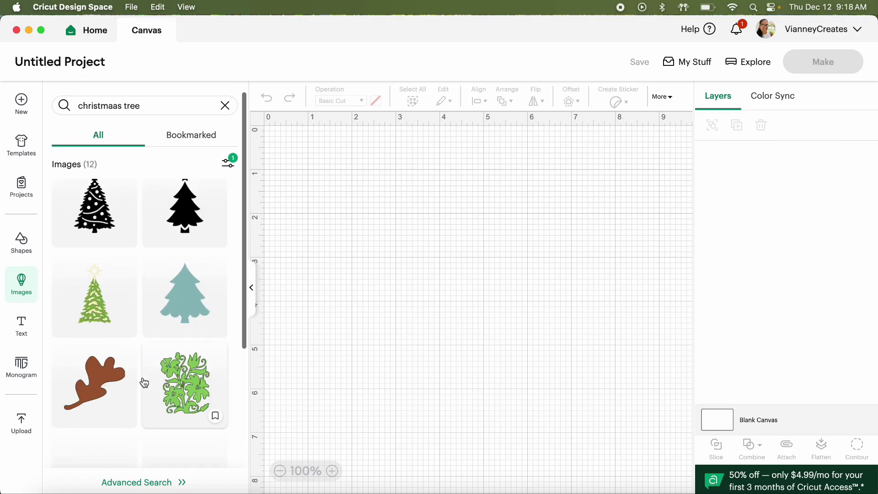
scroll(144, 382, "down", 4)
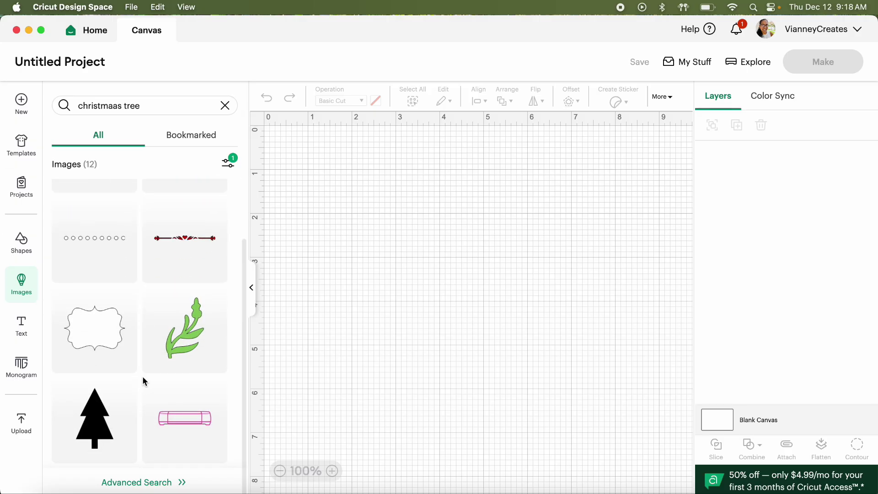
scroll(143, 378, "up", 7)
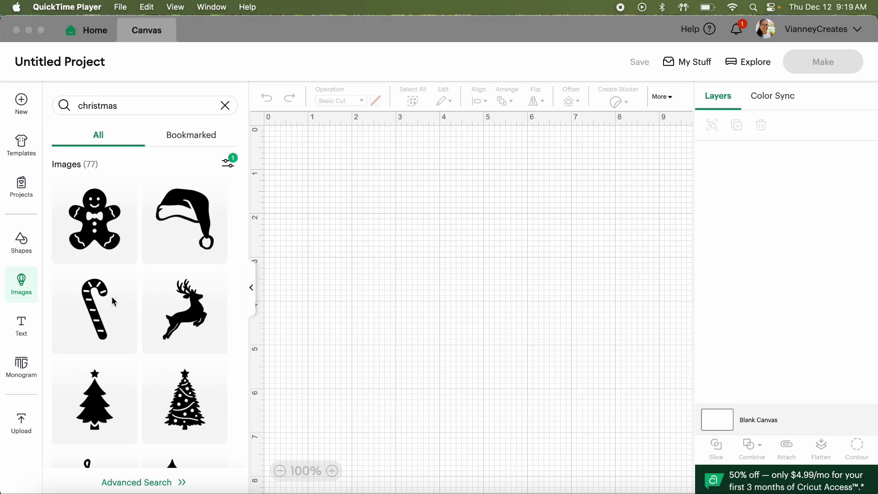
Run the image search for "christmas" and browse the free designs for suitable holiday shapes
left_click(134, 108)
left_click(133, 105)
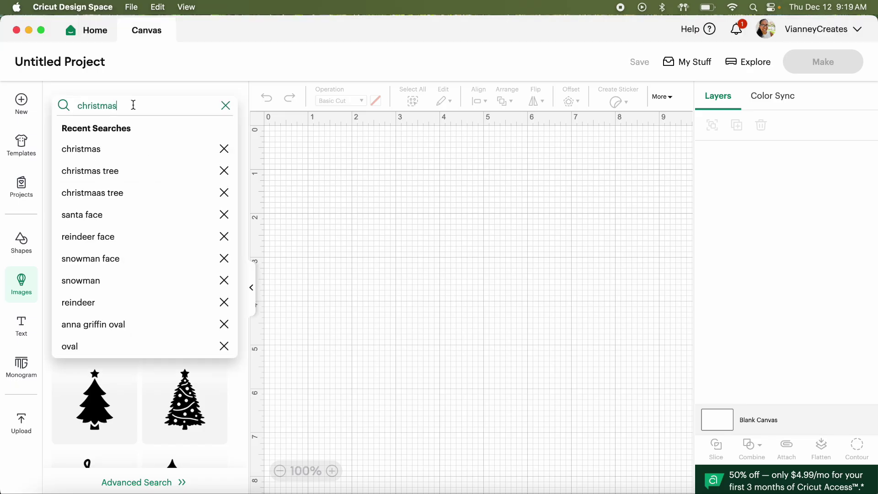
key("Return")
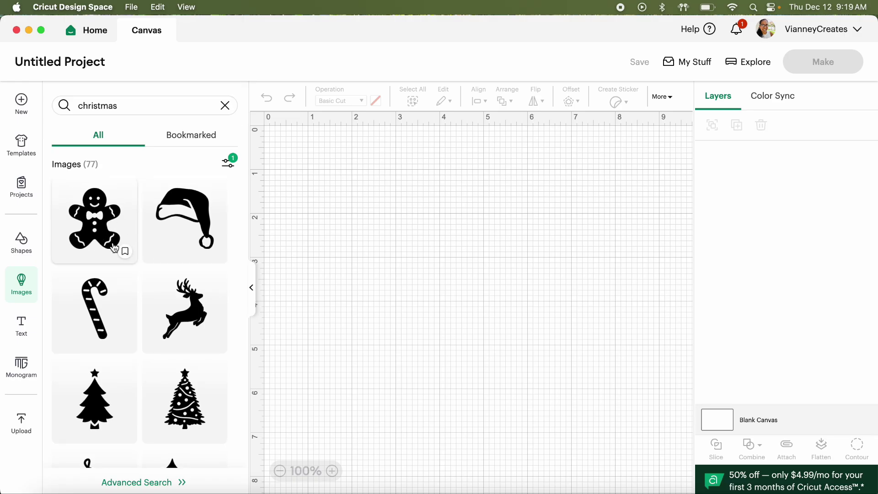
scroll(115, 248, "down", 10)
scroll(114, 248, "down", 9)
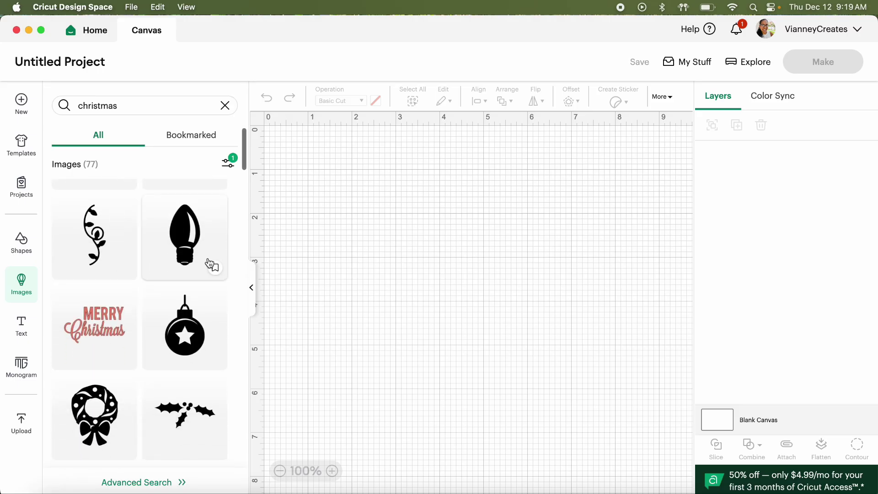
scroll(186, 260, "down", 3)
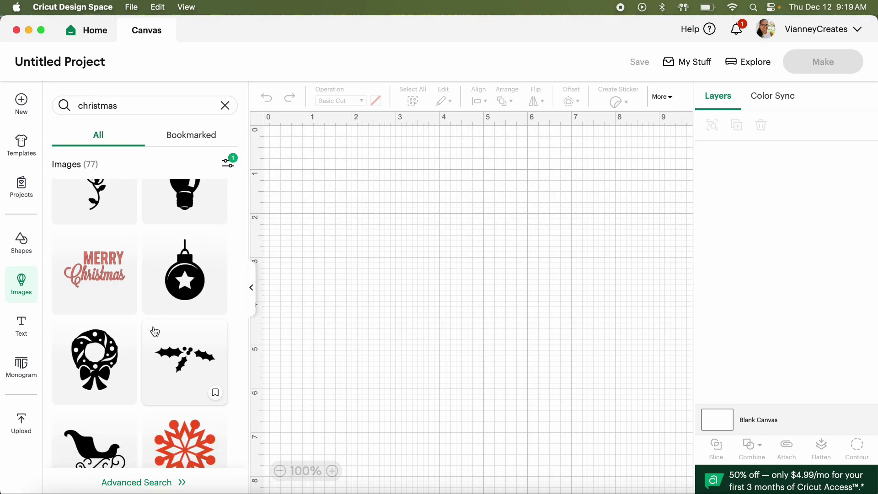
scroll(153, 329, "down", 7)
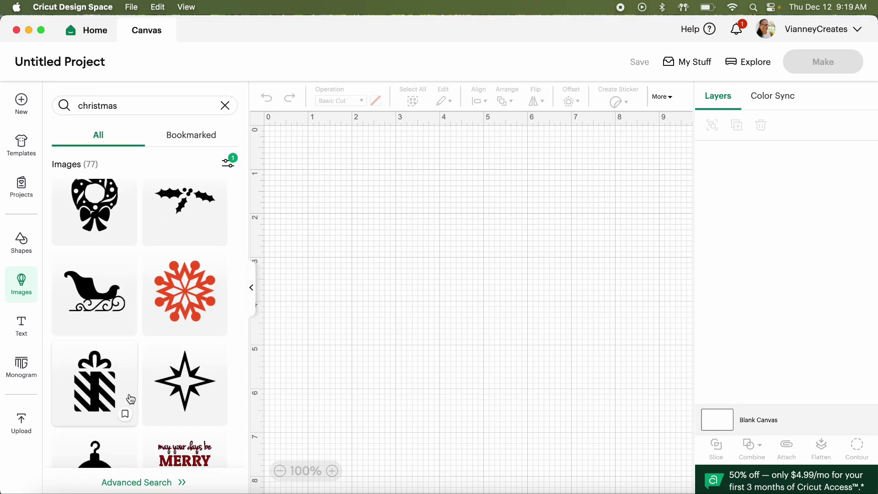
scroll(110, 400, "down", 5)
scroll(109, 399, "down", 10)
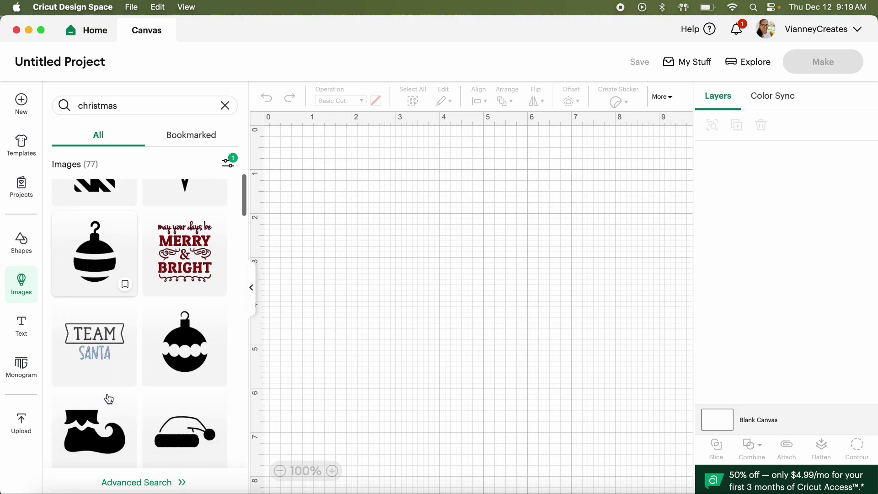
scroll(108, 398, "down", 7)
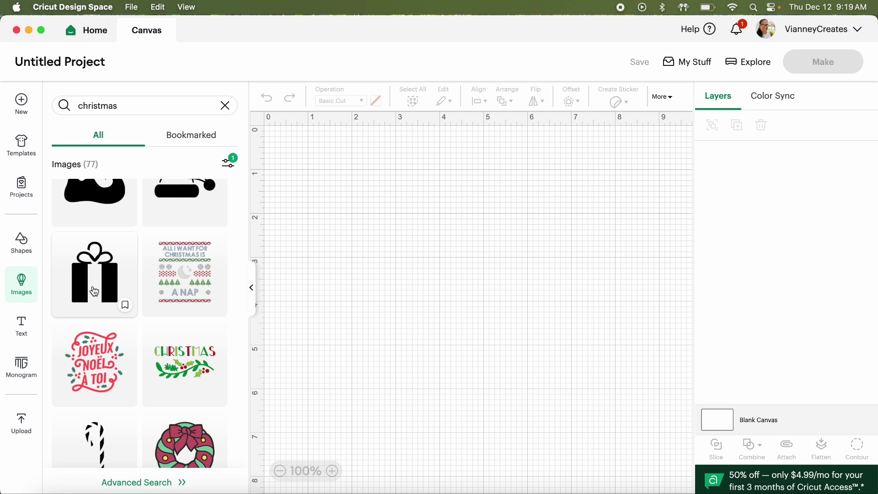
scroll(122, 322, "down", 8)
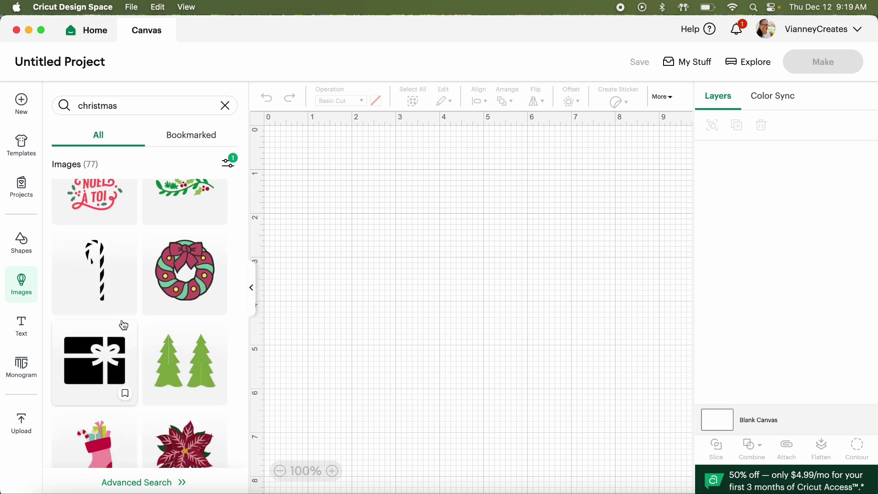
scroll(124, 325, "down", 7)
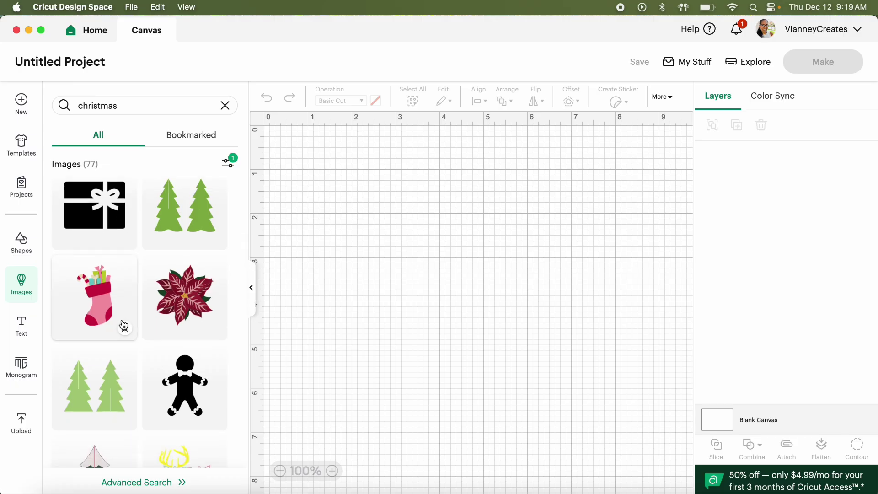
scroll(123, 326, "down", 7)
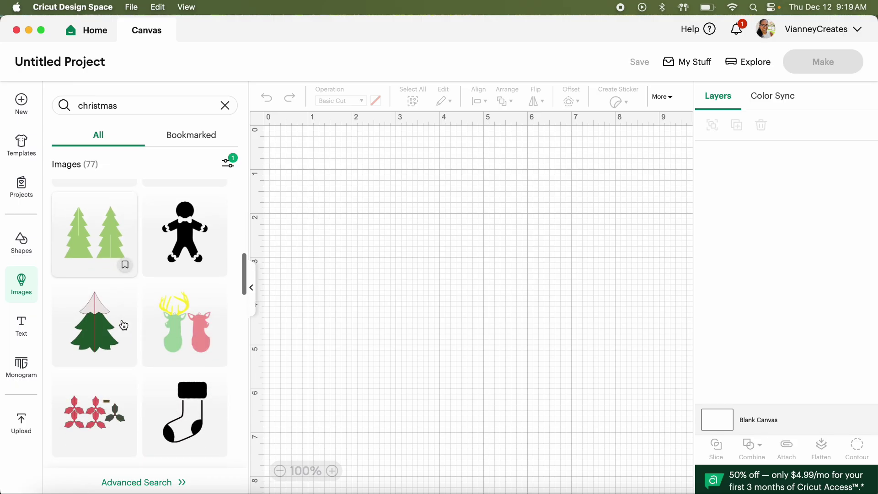
Look through the remaining free "christmas" images down to the end of the list
scroll(123, 325, "down", 3)
scroll(124, 326, "down", 3)
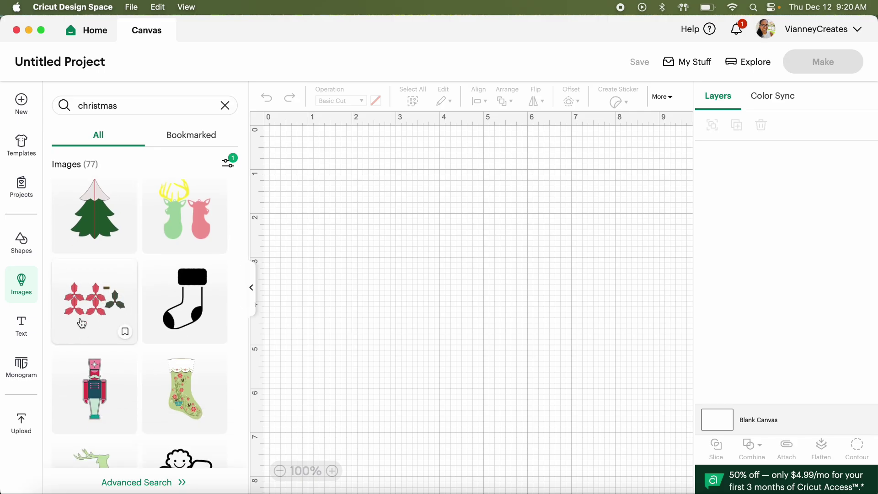
scroll(118, 319, "down", 2)
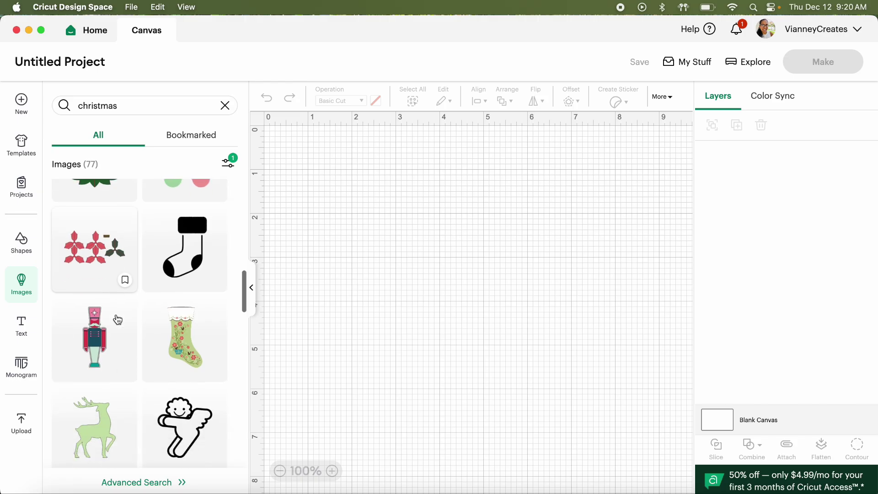
scroll(116, 358, "down", 2)
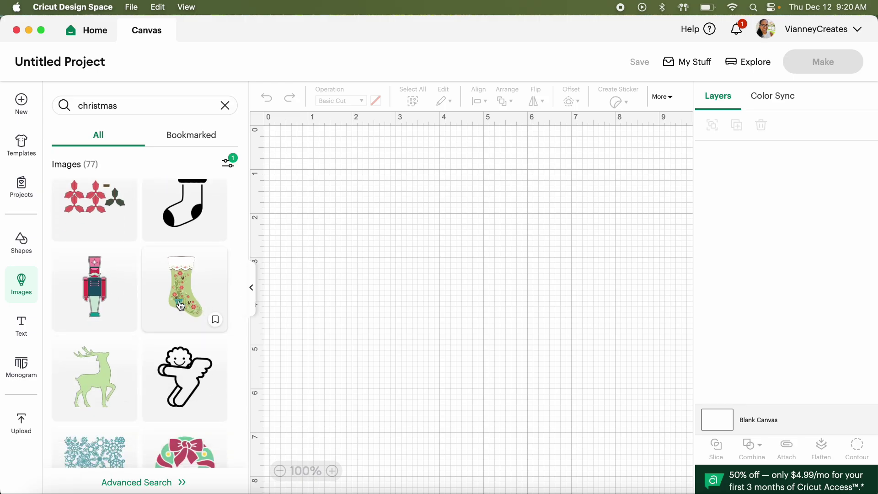
scroll(186, 298, "down", 1)
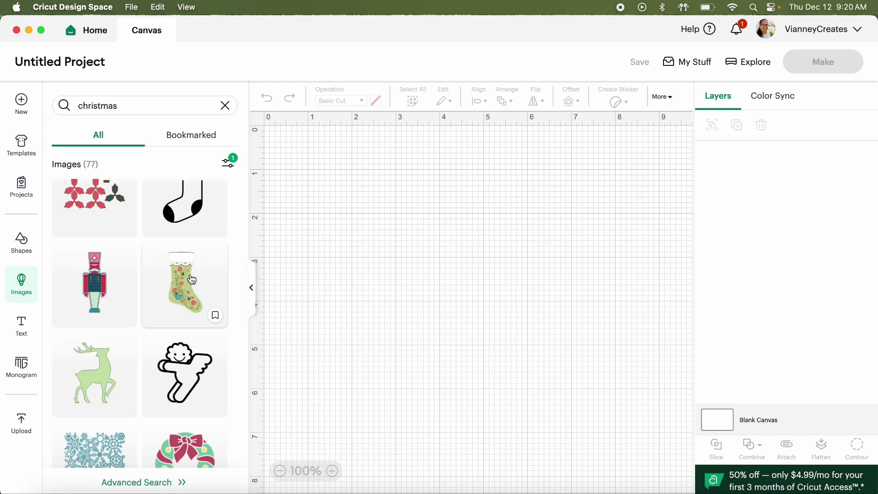
scroll(178, 292, "down", 5)
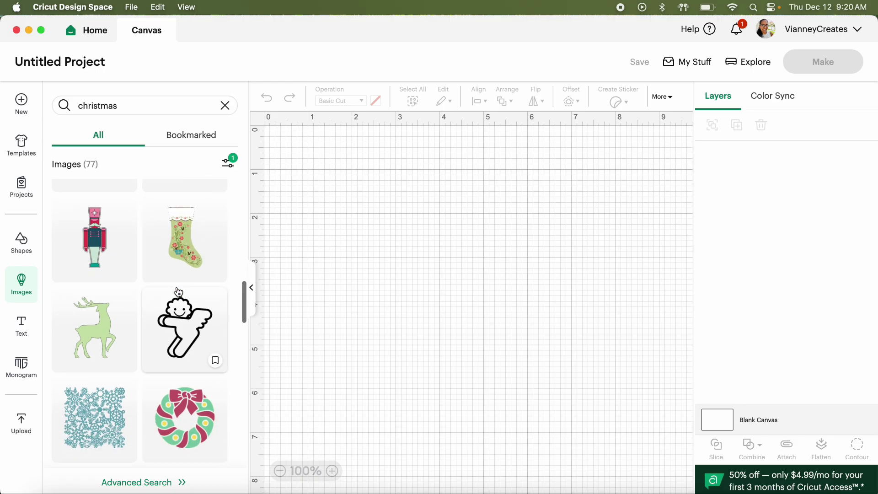
scroll(179, 293, "down", 10)
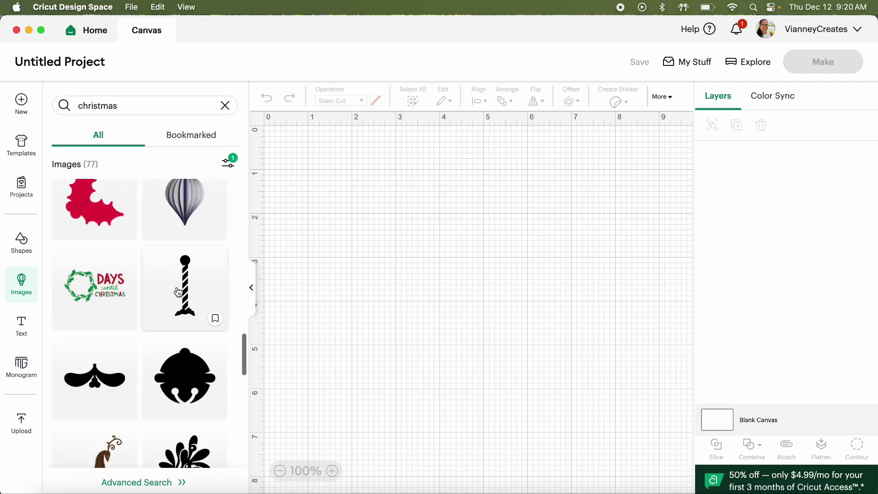
scroll(179, 293, "up", 1)
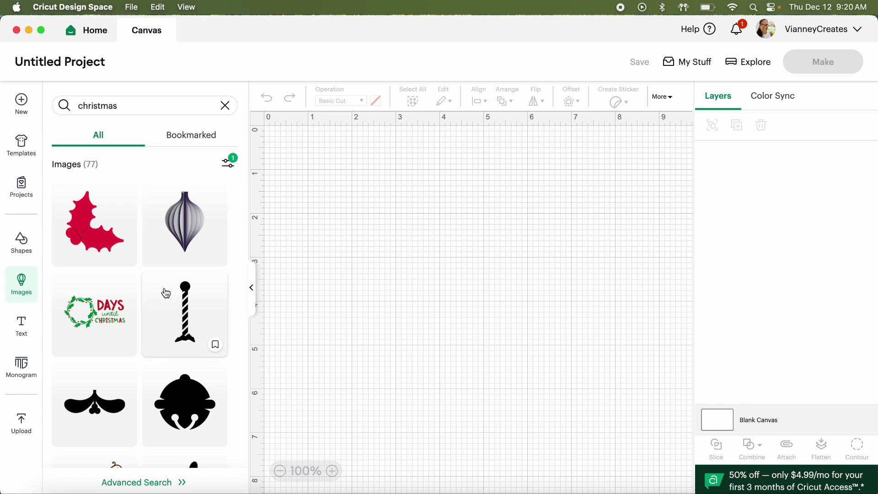
scroll(166, 293, "down", 5)
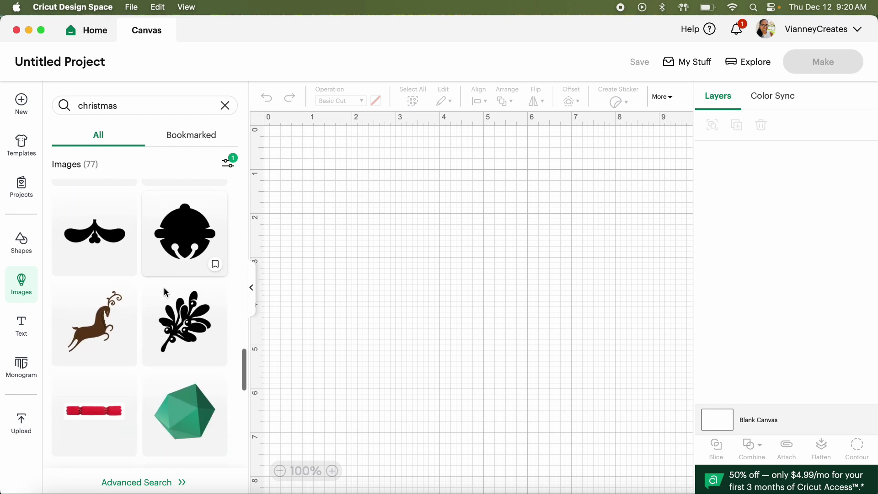
scroll(165, 293, "down", 4)
scroll(165, 293, "down", 12)
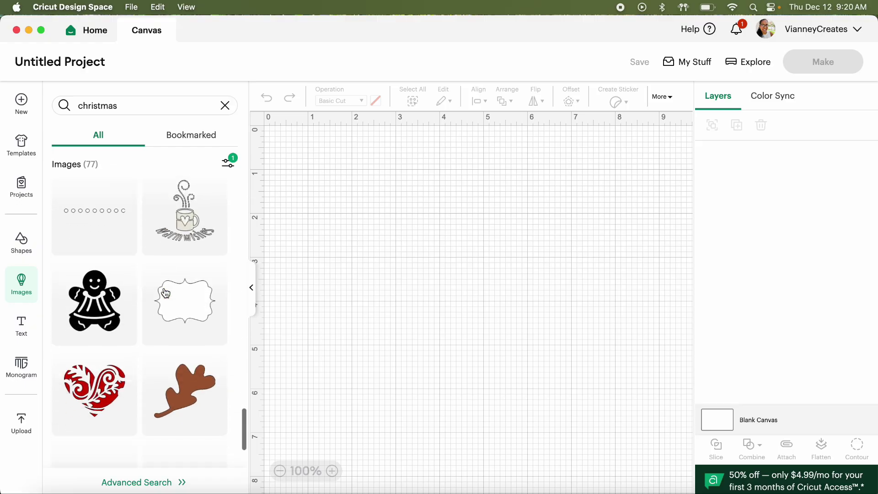
scroll(165, 293, "down", 6)
scroll(166, 293, "down", 3)
scroll(166, 293, "up", 3)
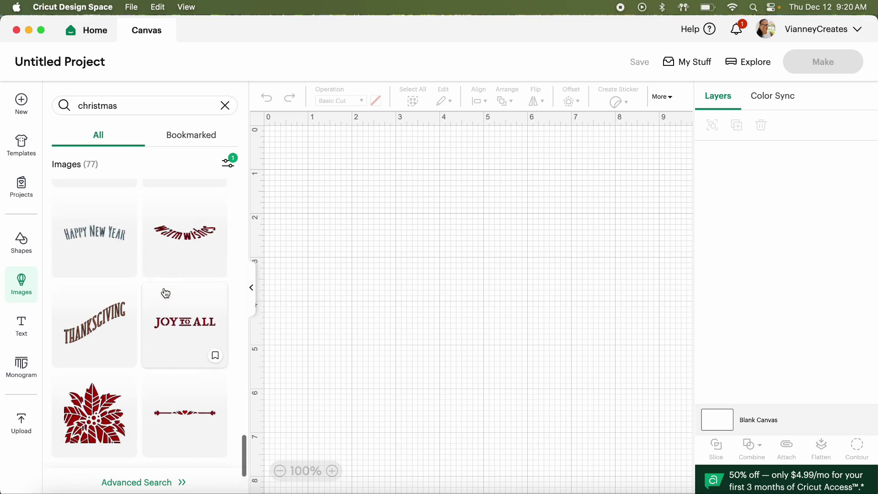
scroll(165, 292, "down", 4)
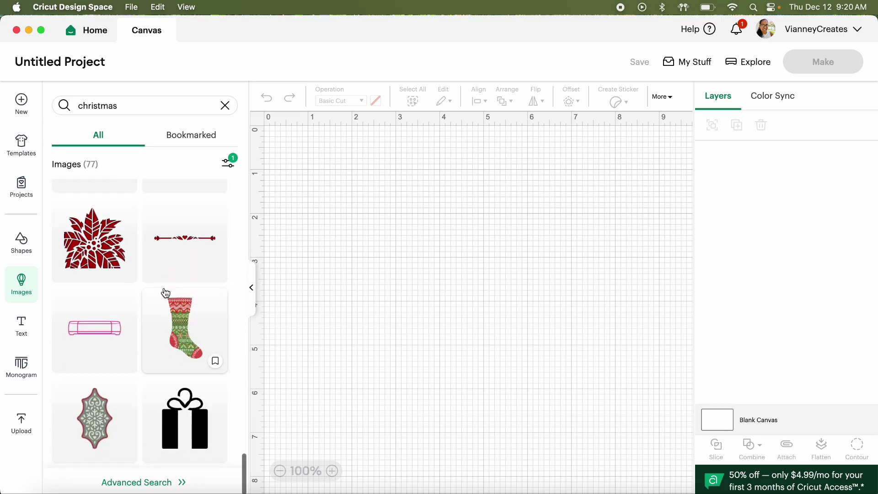
Add the smiling gingerbread man with the bow tie to the canvas and collapse the image library
scroll(166, 292, "up", 20)
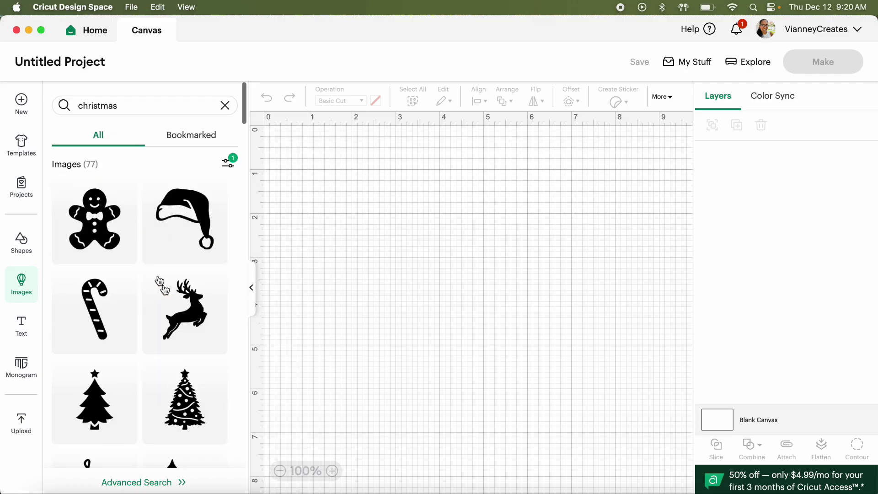
left_click(95, 226)
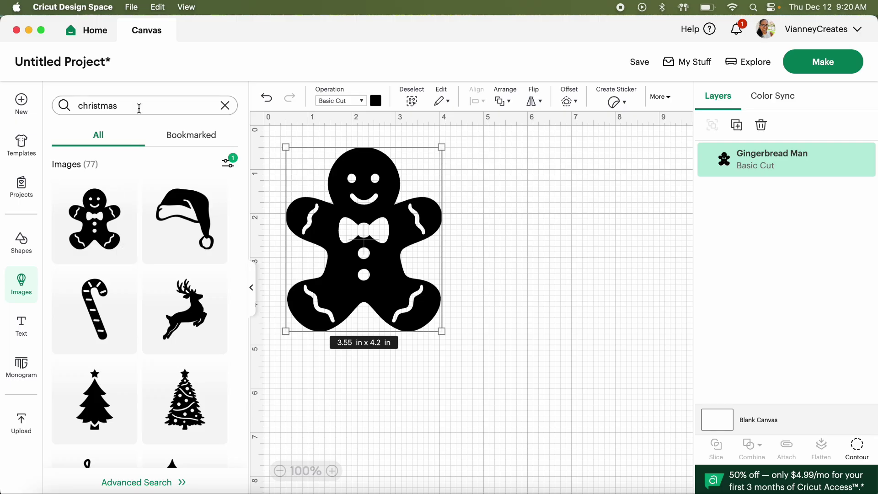
left_click(251, 288)
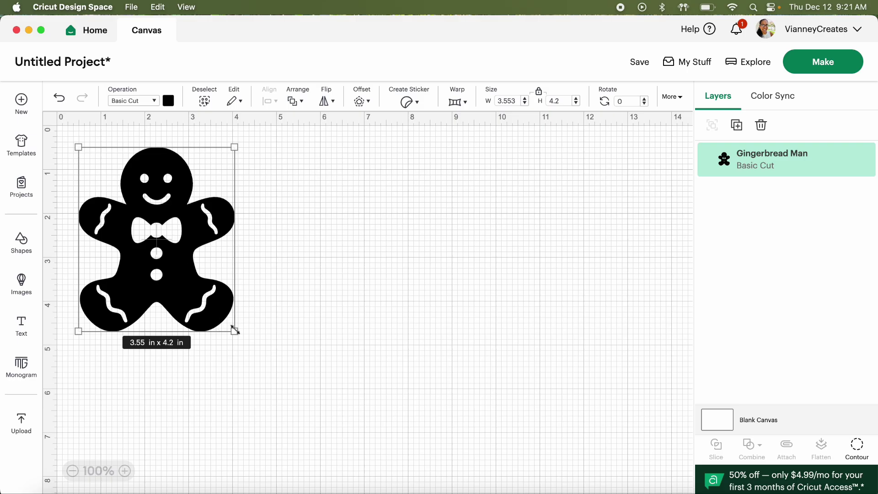
Enlarge the gingerbread man and set its width to 5.5 in with the proportions locked
left_click_drag(235, 330, 300, 379)
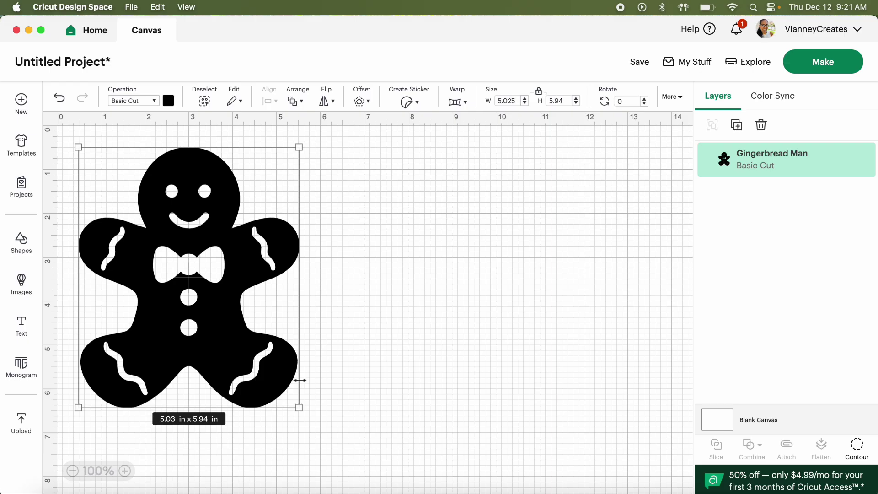
left_click_drag(300, 407, 315, 425)
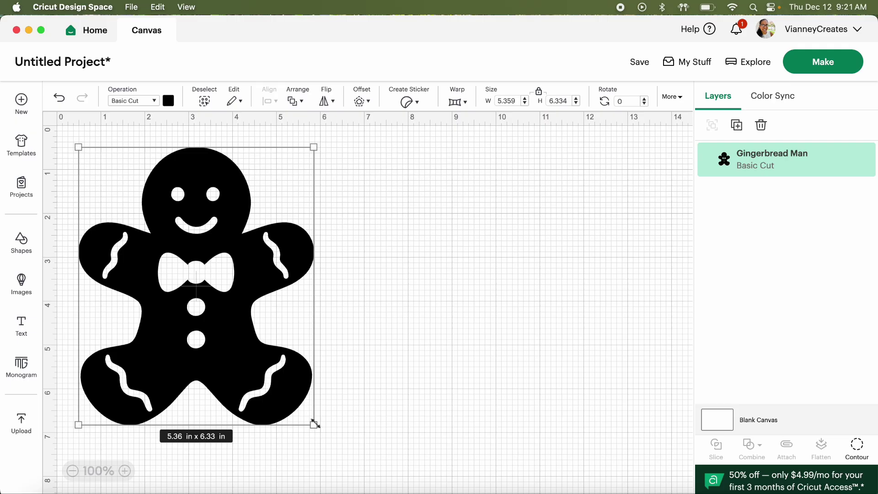
left_click_drag(520, 100, 483, 101)
type("5")
key("Return")
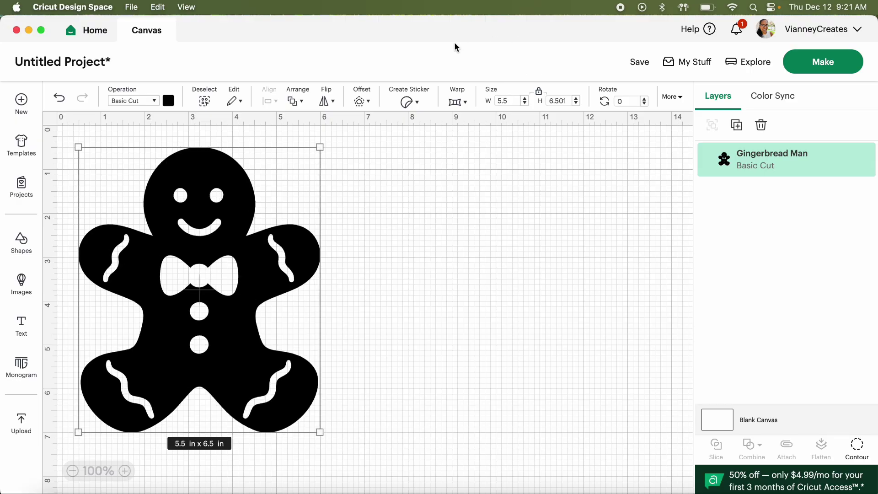
Shift the gingerbread man about 1 in to the right and apply a 0.25 in offset with rounded corners around it
left_click_drag(229, 308, 273, 309)
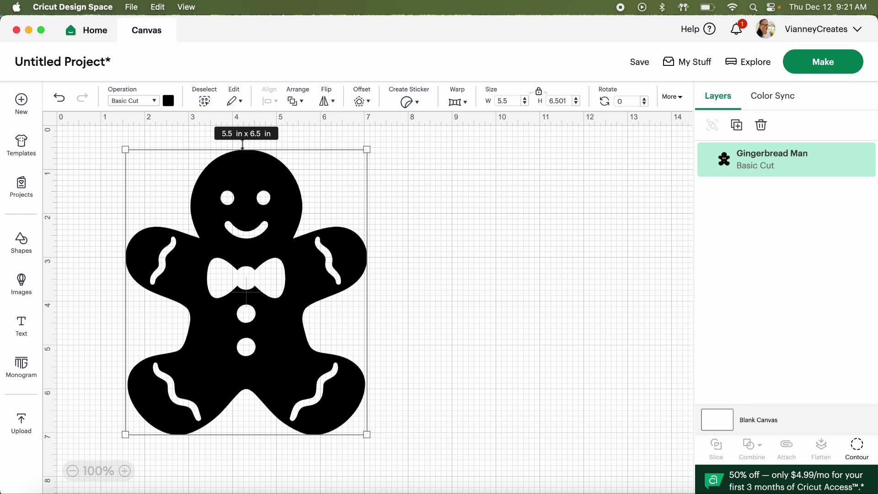
left_click(358, 101)
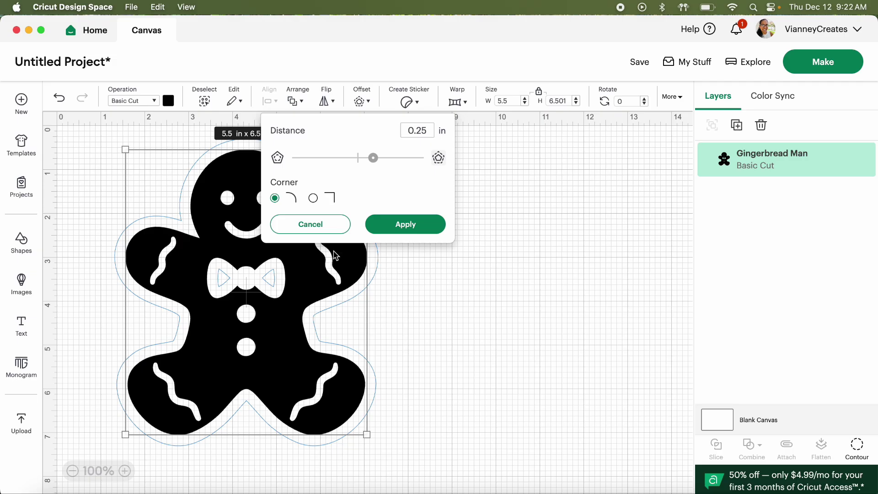
left_click(398, 226)
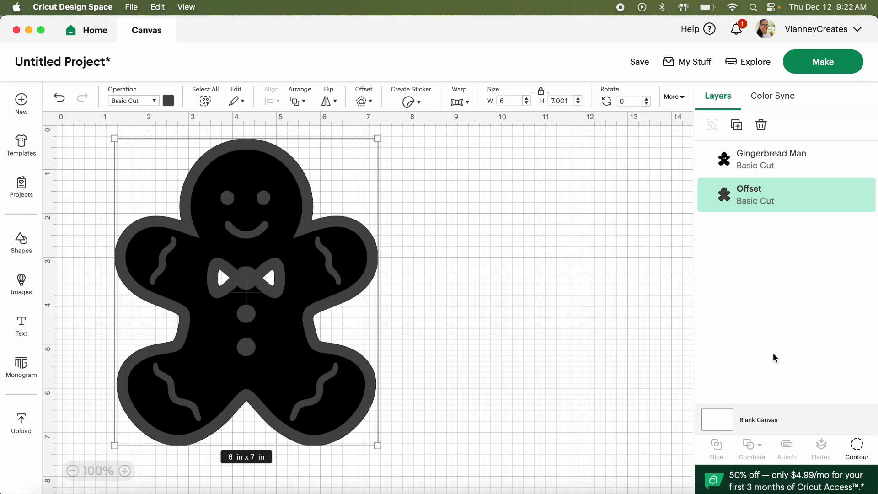
Hide the two small triangular bow-tie contours in the offset layer so it becomes a solid backing shape
left_click(858, 450)
left_click(386, 280)
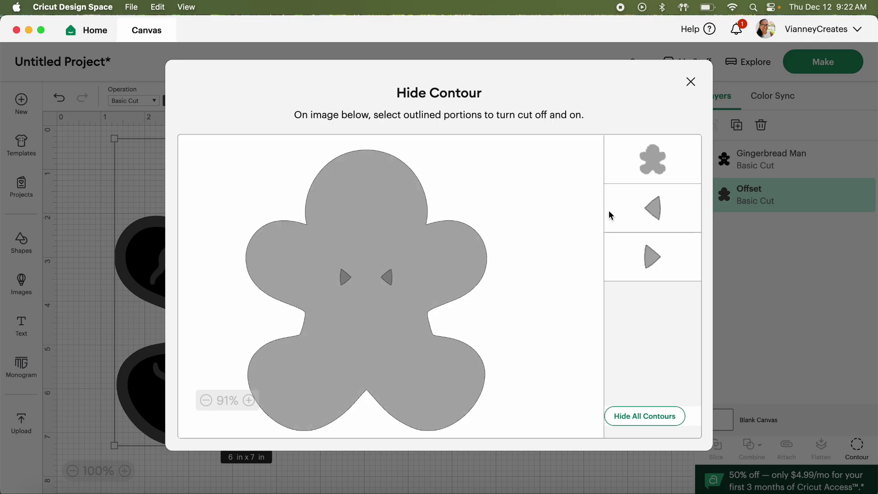
left_click(387, 277)
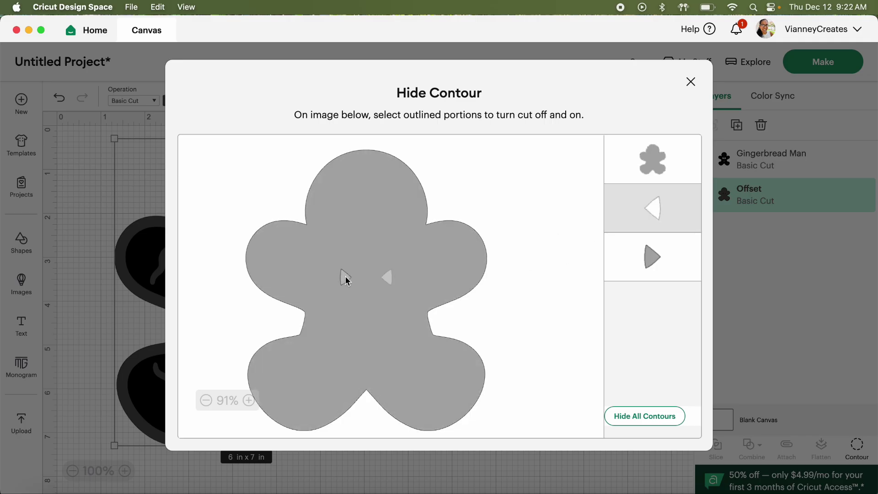
left_click(346, 278)
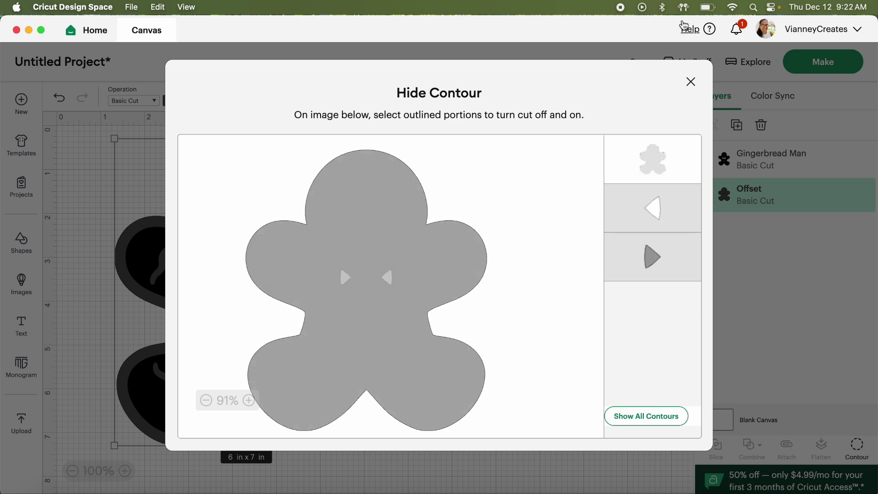
left_click(692, 81)
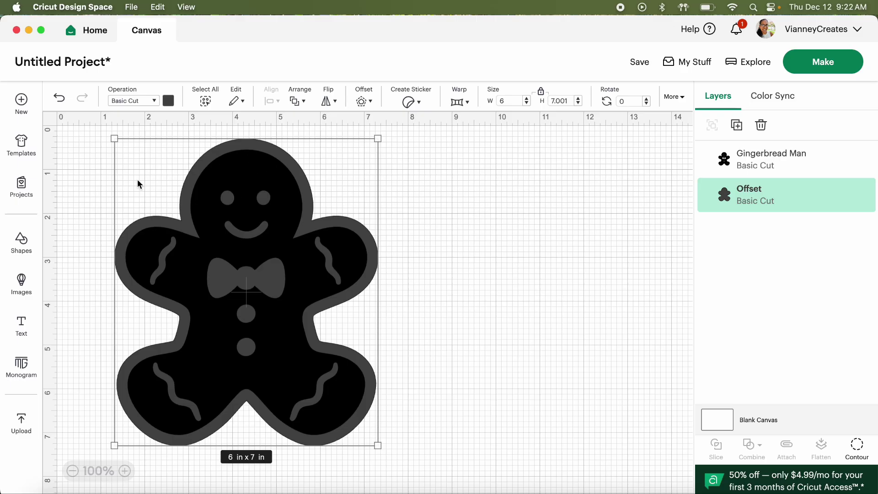
Add a circle shape, place it on the empty canvas beside the gingerbread man, and set its width to 0.25 in
left_click(21, 241)
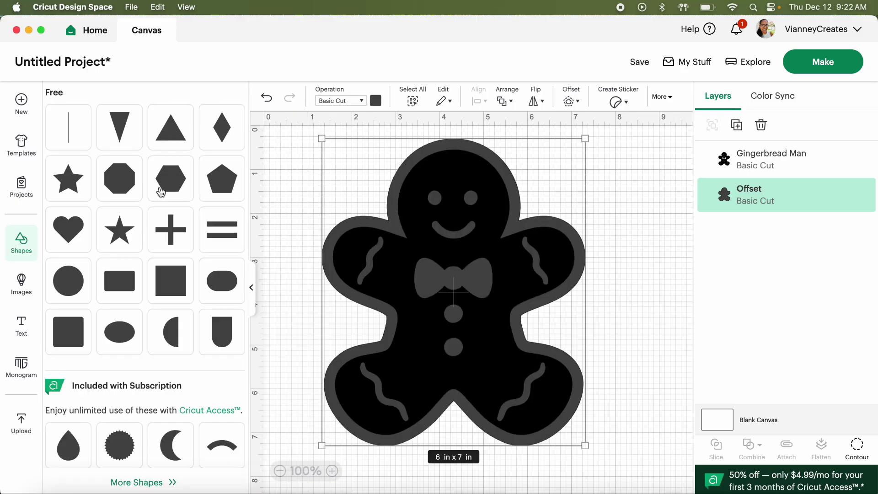
left_click(74, 281)
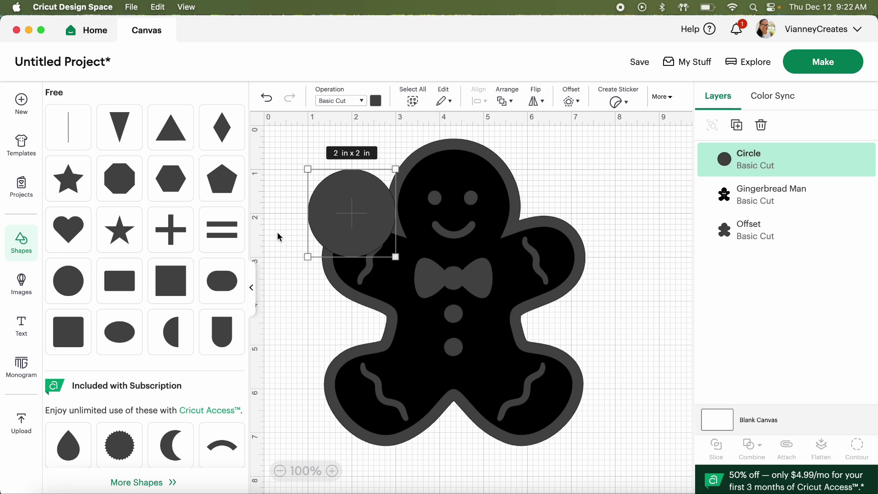
left_click(252, 288)
left_click_drag(160, 223, 524, 239)
left_click_drag(515, 101, 491, 105)
key("BackSpace")
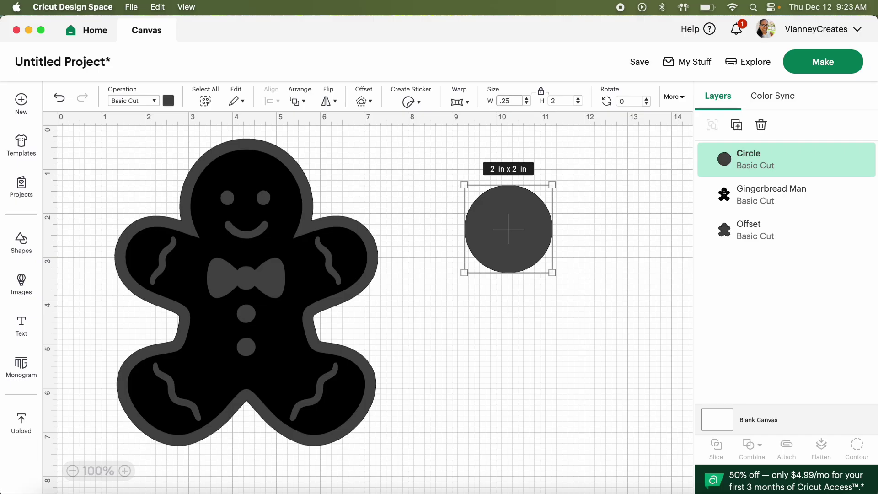
key("Return")
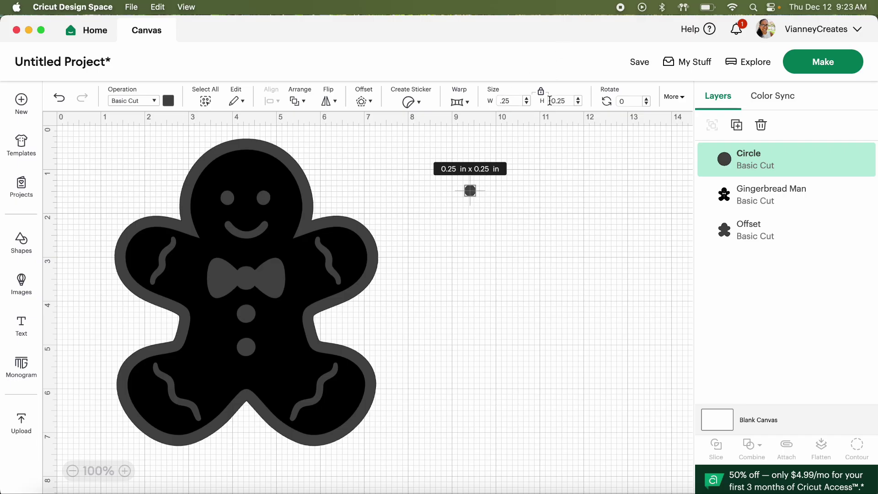
Duplicate the small circle and align both circles along the canvas's upper edge, about 0.25 in apart, just past the 9 in mark
left_click(738, 126)
left_click_drag(489, 213, 471, 191)
left_click_drag(491, 213, 465, 132)
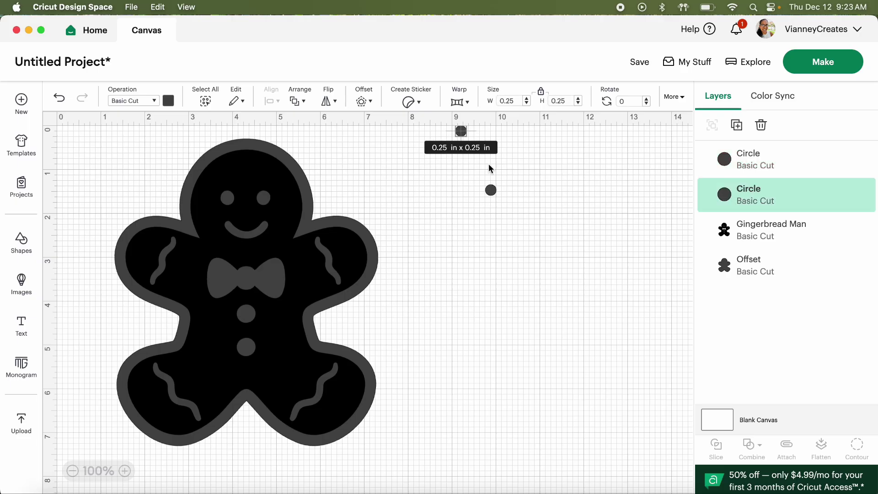
left_click_drag(493, 191, 486, 134)
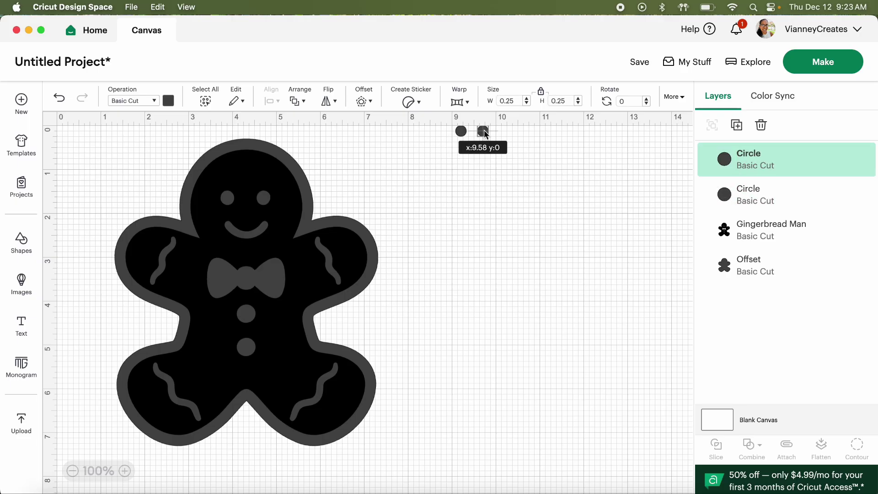
left_click_drag(485, 133, 485, 132)
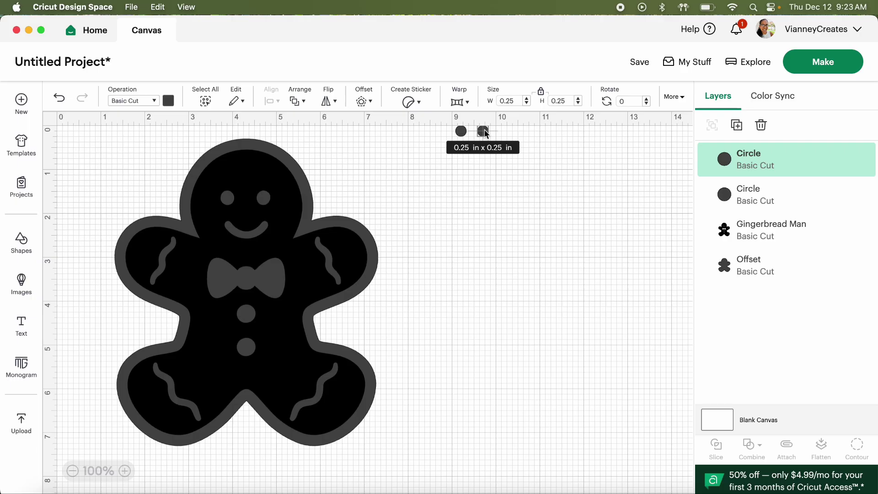
Select the two small circles together and group them
left_click(510, 160)
left_click_drag(498, 143, 440, 124)
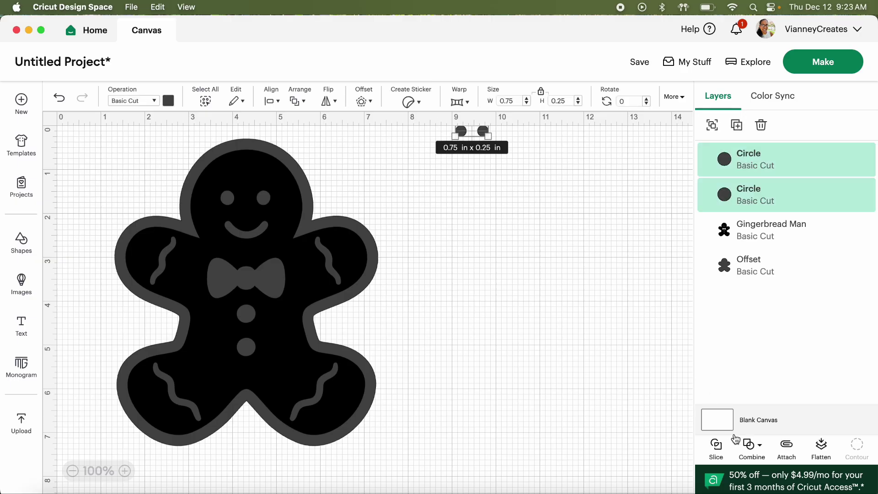
left_click(715, 127)
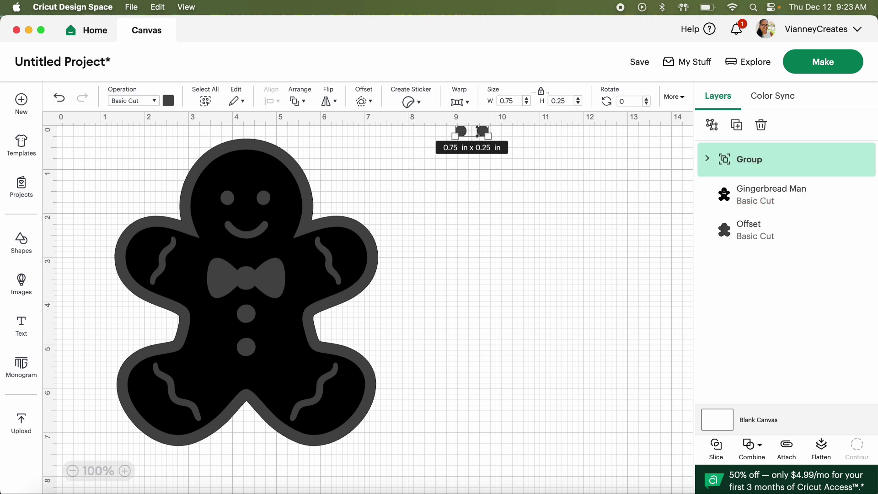
Move the grouped circles slightly down from the canvas edge and recolor them light purple
left_click(485, 186)
left_click_drag(483, 136, 472, 164)
left_click(168, 100)
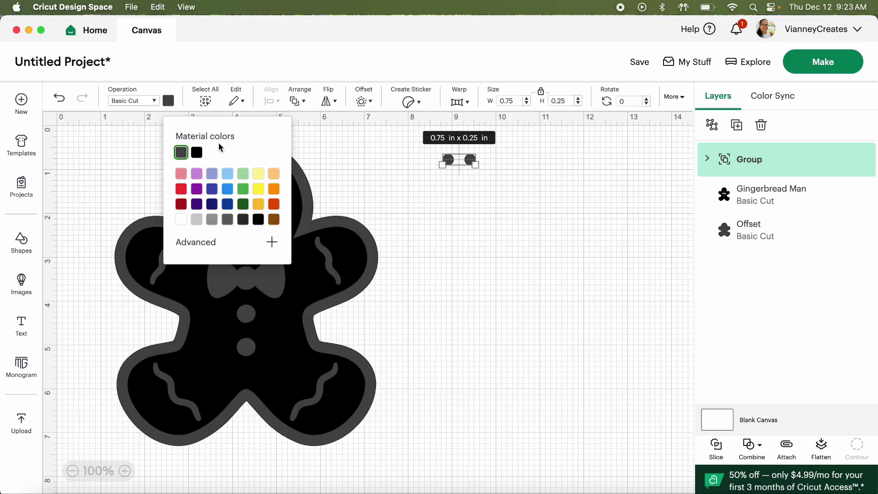
left_click(197, 175)
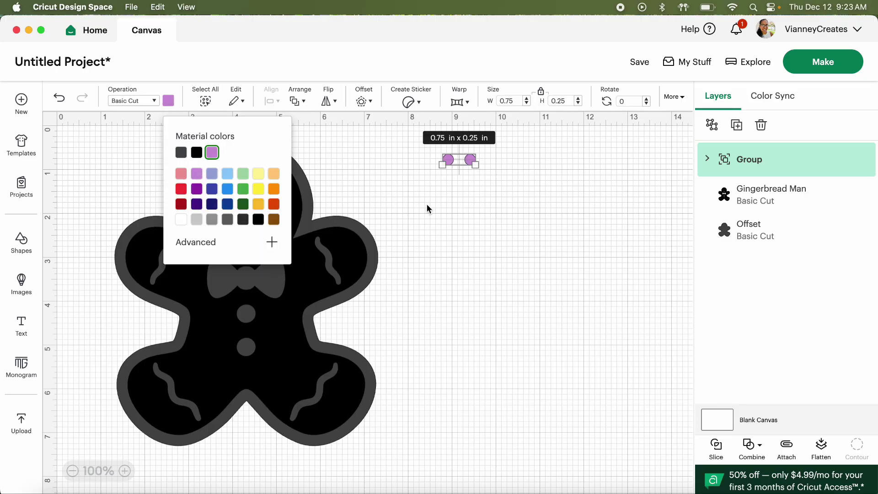
Recolor the gingerbread man layer brown
left_click(476, 239)
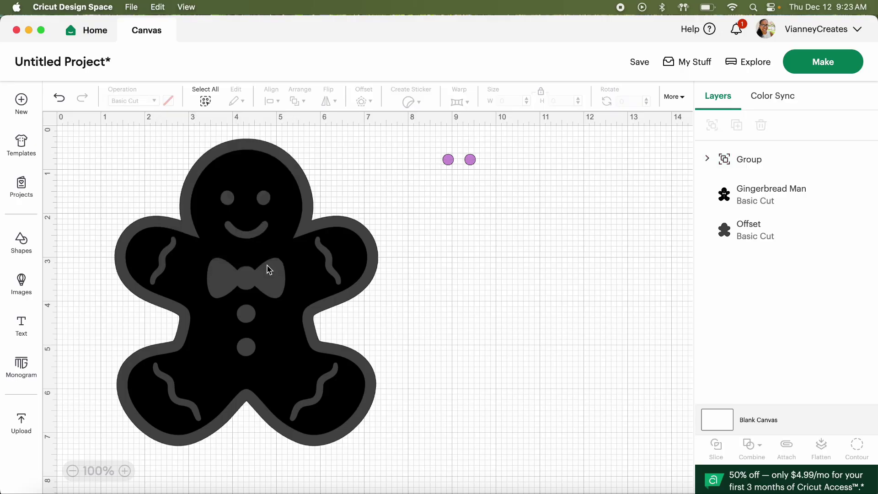
left_click(276, 261)
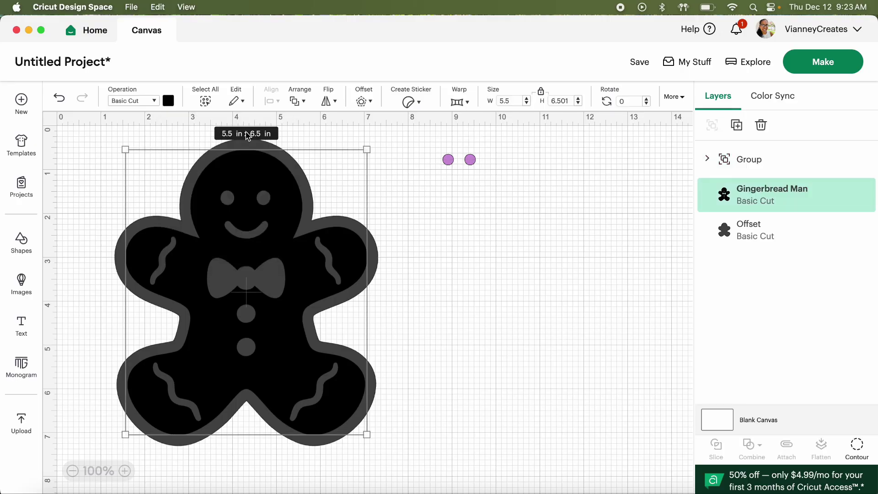
left_click(169, 102)
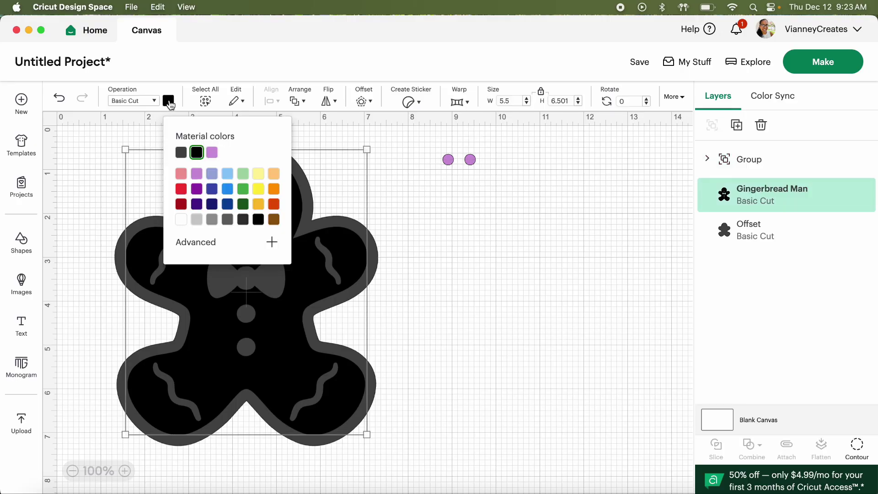
left_click(258, 174)
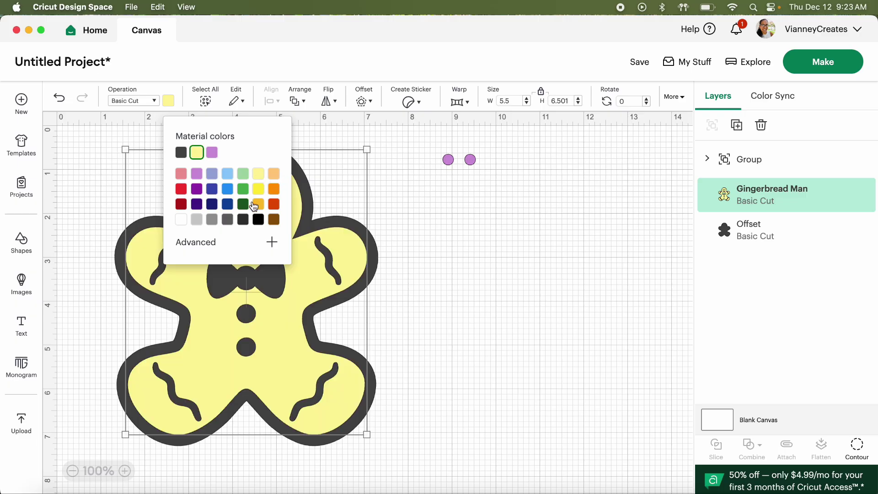
left_click(274, 221)
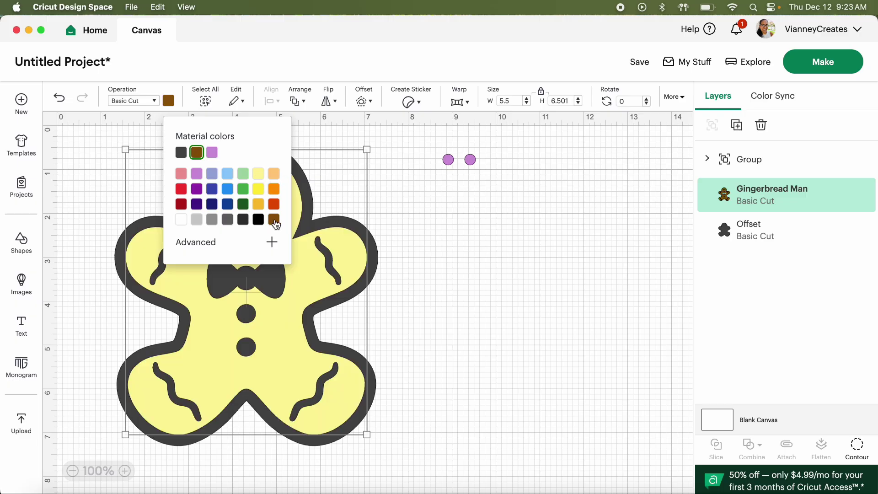
left_click(310, 200)
left_click(394, 261)
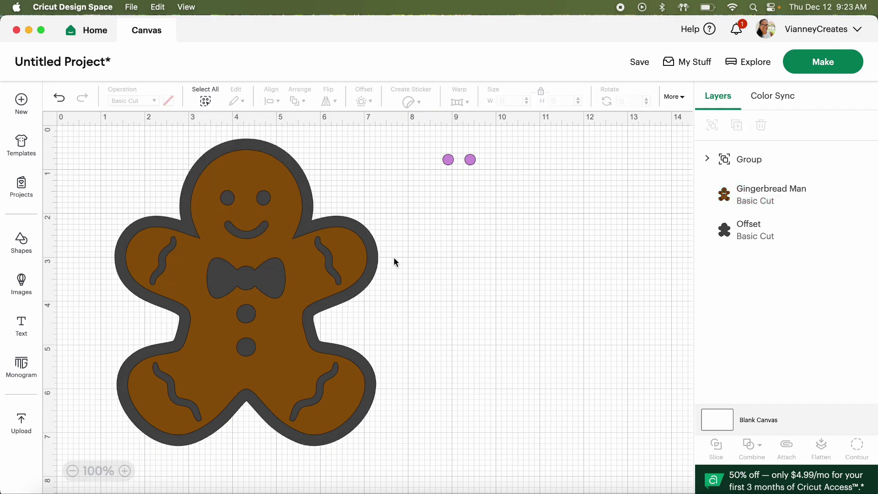
Recolor the offset layer to near-black #21211f with the advanced color picker
left_click(378, 259)
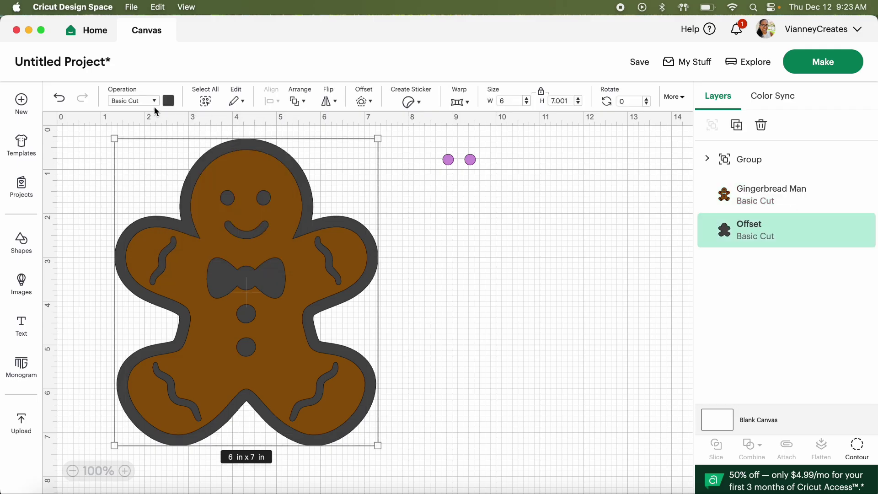
left_click(168, 101)
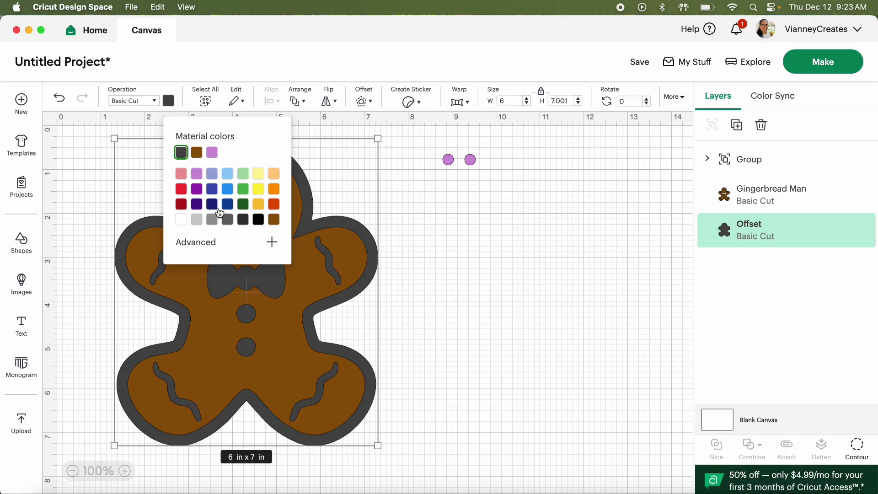
left_click(271, 242)
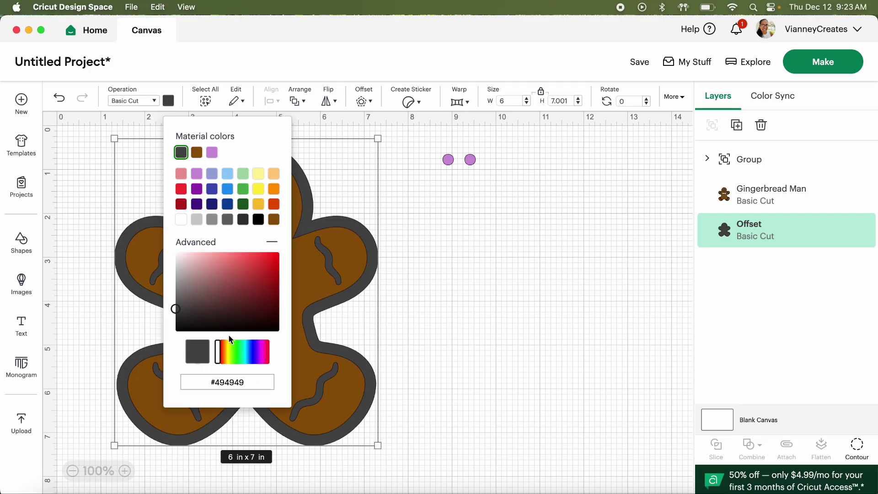
mouse_move(219, 351)
left_mouse_down()
mouse_move(271, 356)
mouse_move(227, 354)
left_mouse_up()
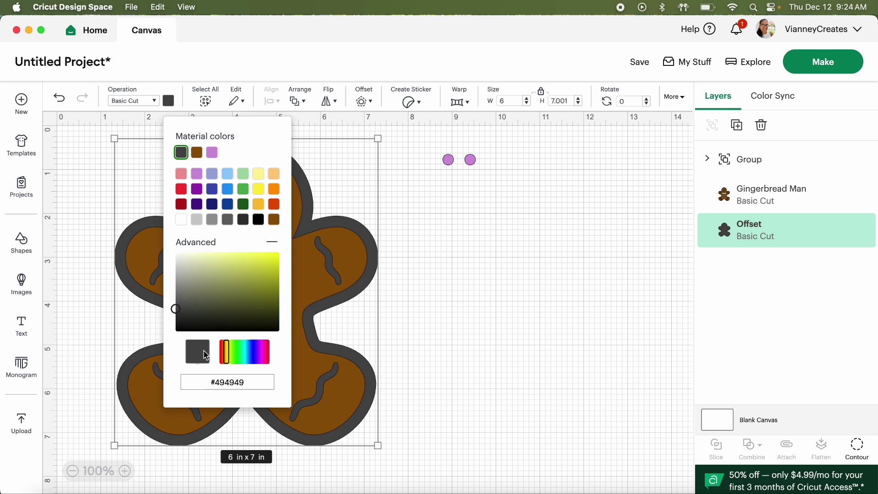
left_click(184, 322)
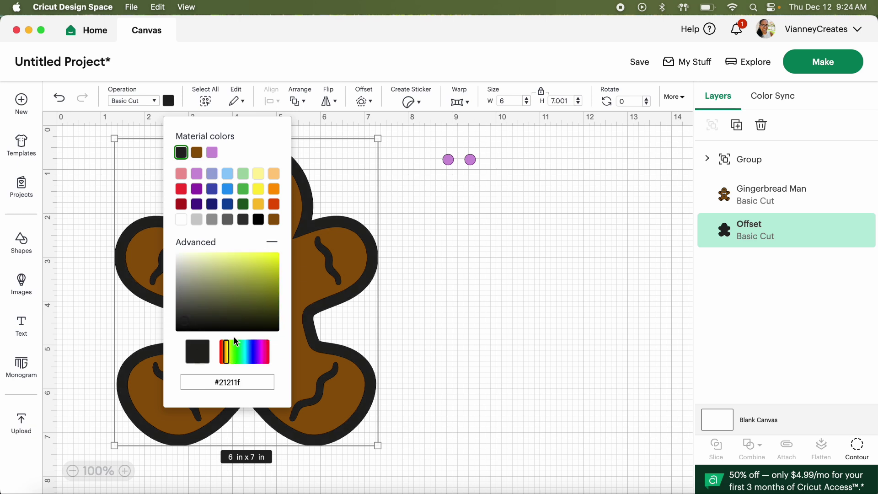
left_click(438, 300)
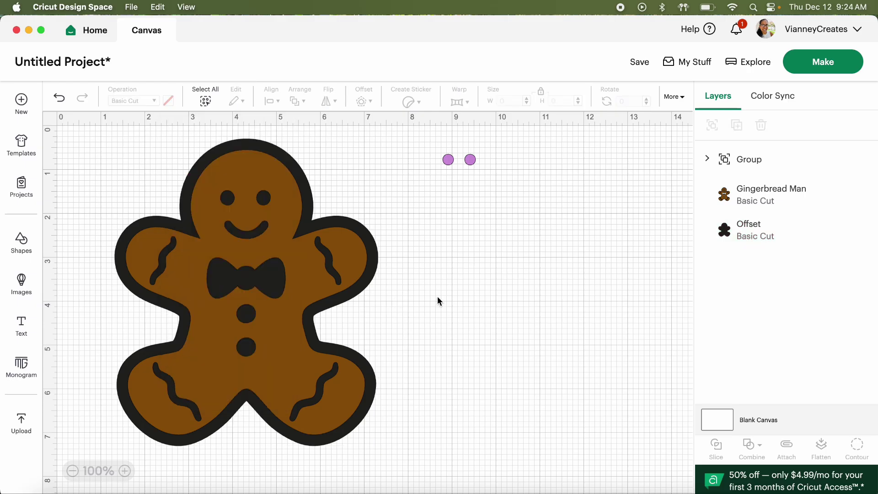
Move the grouped purple circles onto the gingerbread man's forehead, just above the eyes
left_click(464, 163)
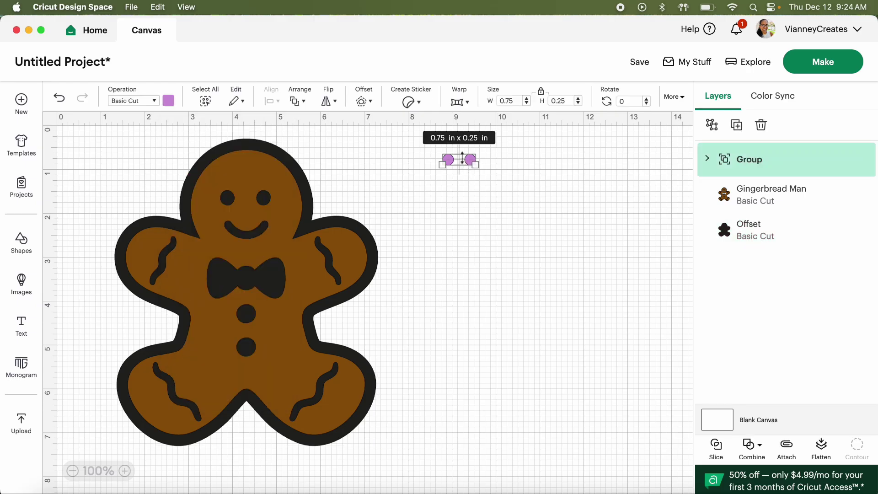
left_click(454, 202)
left_click_drag(472, 158, 265, 179)
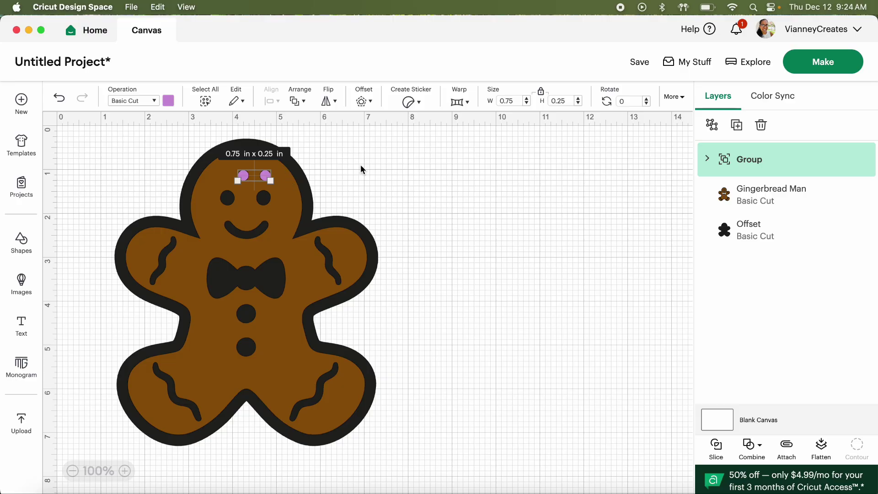
left_click(298, 182)
left_click(442, 179)
left_click_drag(269, 180, 260, 172)
Select the circle group, gingerbread man and offset together and center them horizontally
left_click(154, 141)
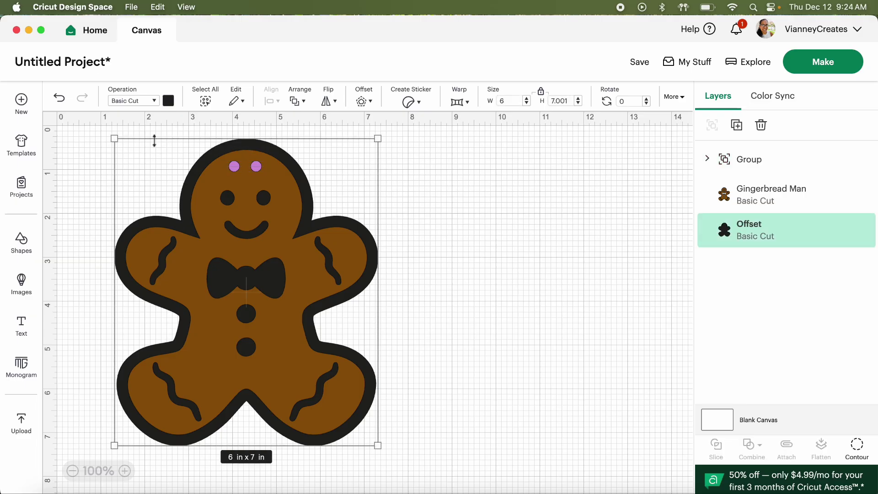
left_click(427, 211)
left_click_drag(460, 193, 109, 136)
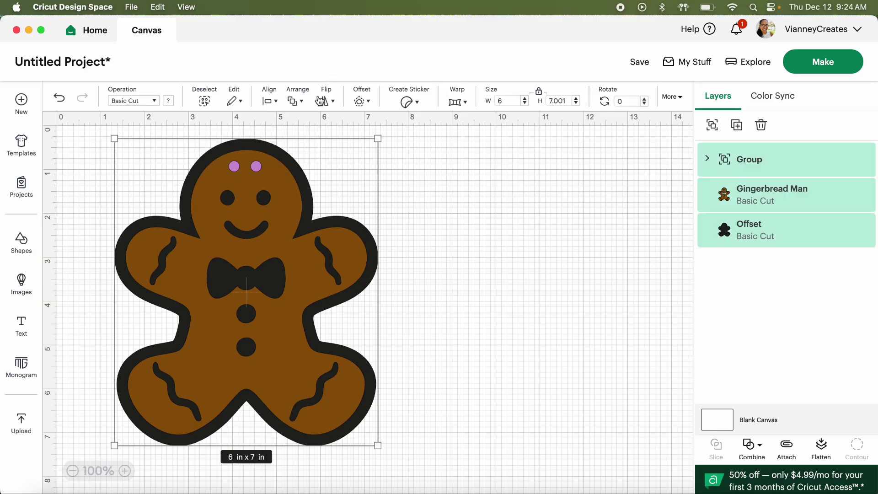
left_click(297, 102)
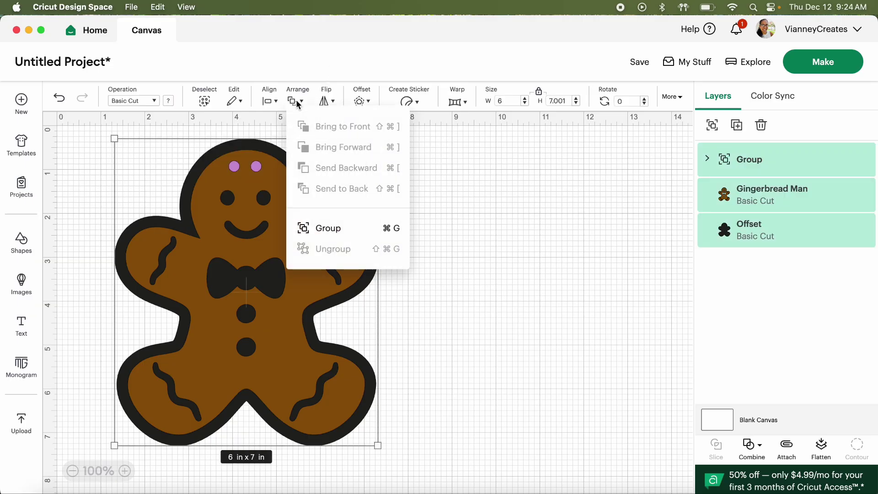
left_click(273, 104)
left_click(272, 104)
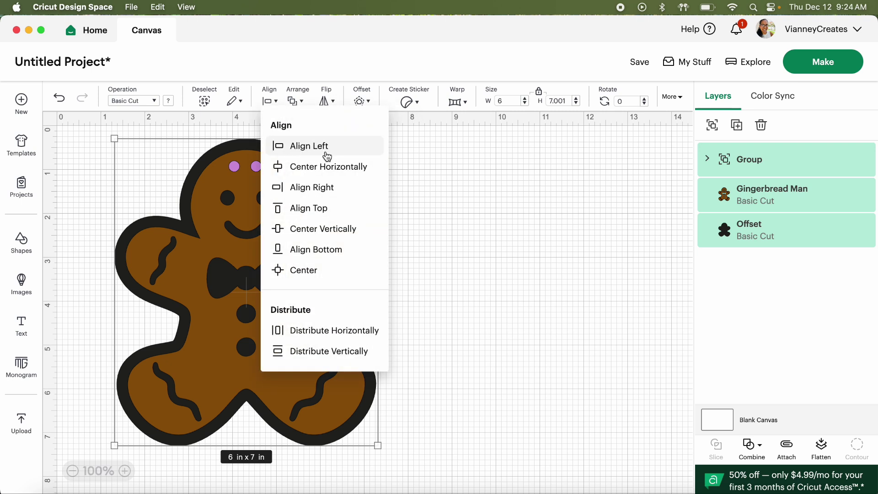
left_click(325, 168)
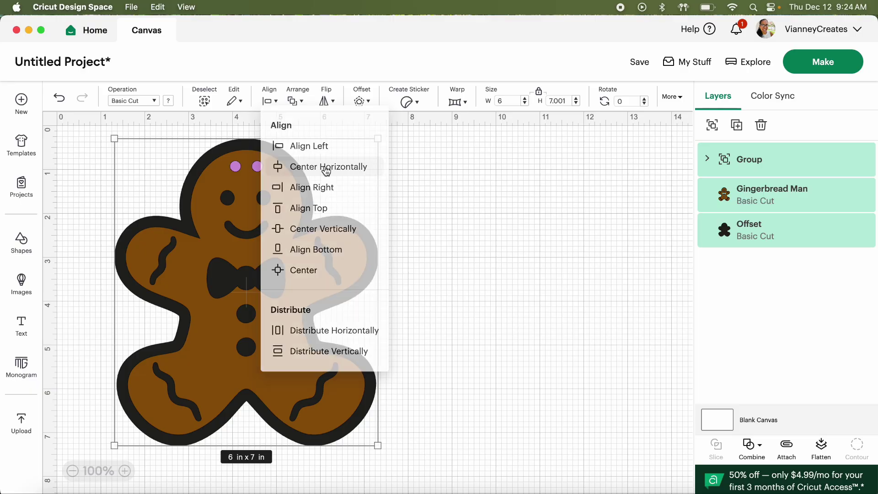
left_click(446, 196)
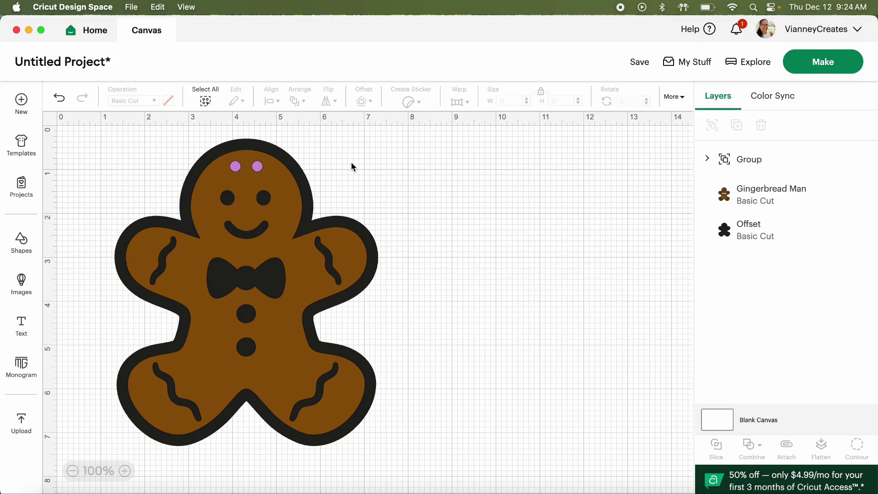
left_click_drag(296, 174, 333, 175)
key("super+z")
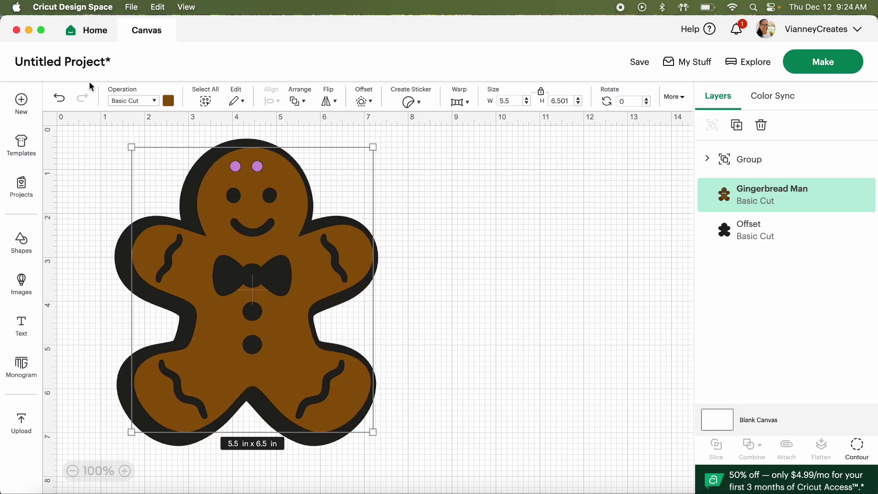
left_click(58, 102)
left_click(274, 143)
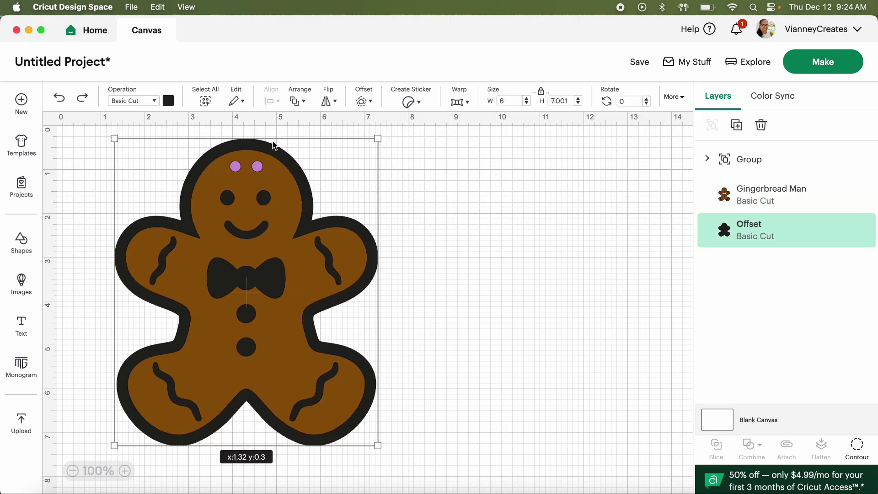
mouse_move(300, 152)
left_mouse_down()
mouse_move(473, 165)
mouse_move(416, 149)
mouse_move(305, 139)
mouse_move(301, 147)
left_mouse_up()
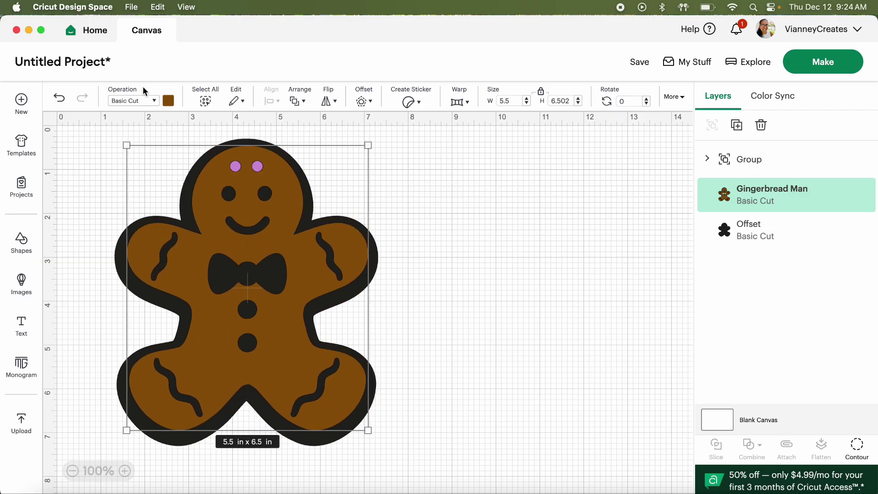
left_click(59, 98)
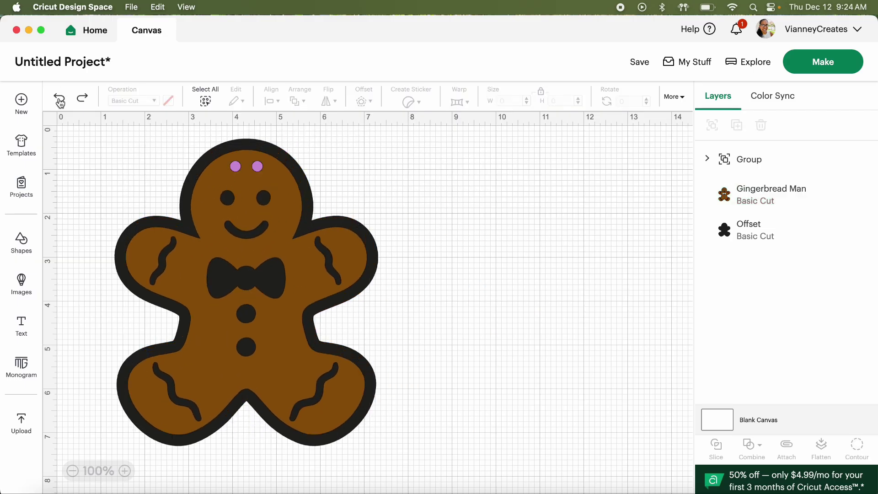
left_click(756, 236)
mouse_move(347, 172)
left_mouse_down()
mouse_move(424, 164)
mouse_move(348, 169)
left_mouse_up()
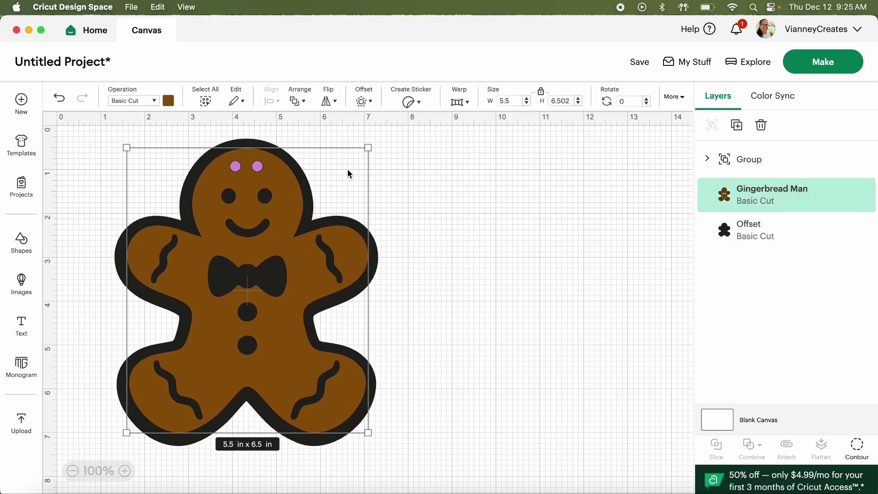
left_click(59, 99)
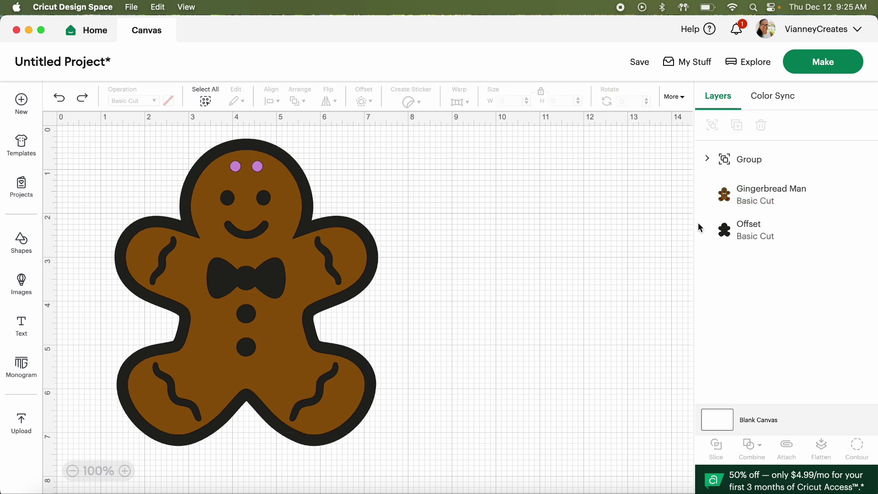
Move the offset layer beside the gingerbread man by setting its X position to 8
left_click(732, 235)
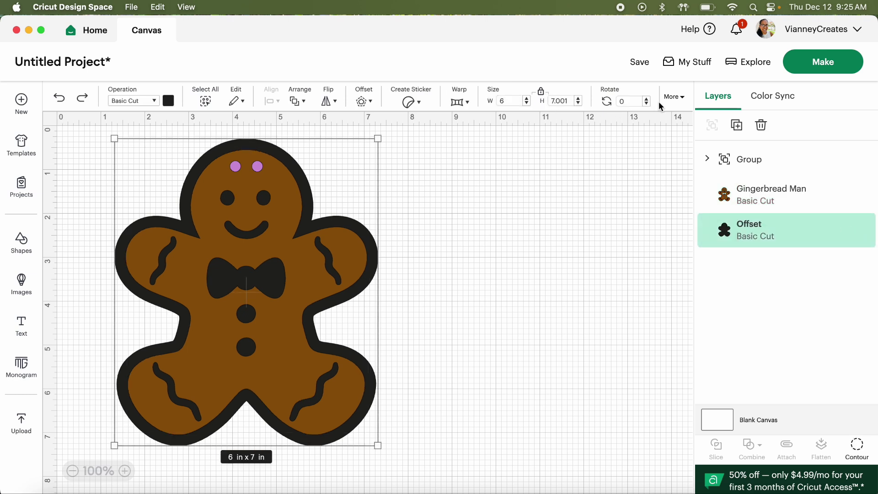
left_click(672, 99)
left_click(675, 97)
double_click(609, 135)
type("8")
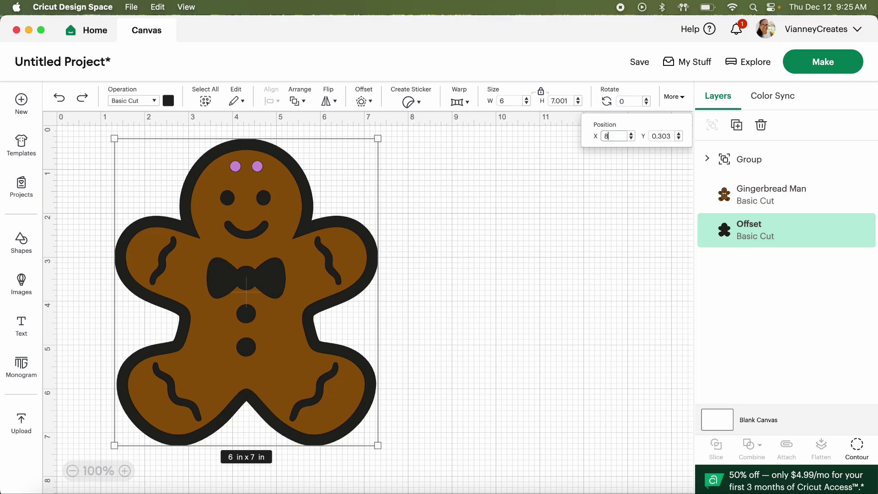
key("Return")
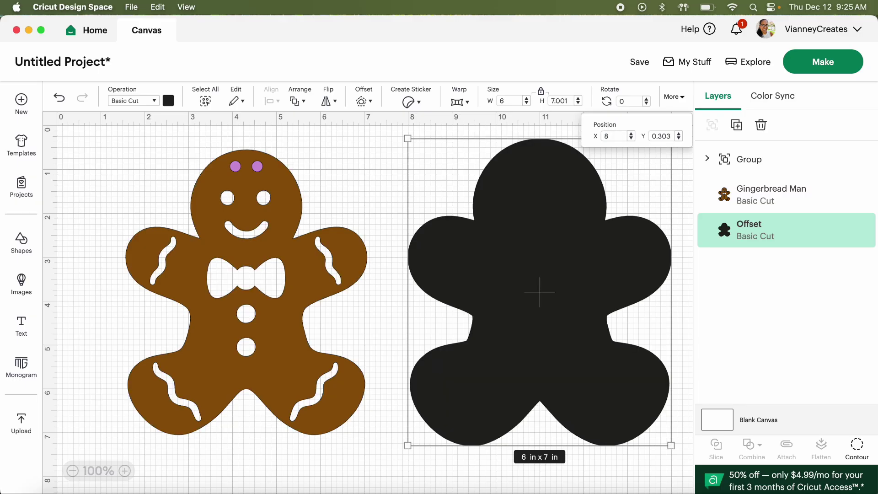
left_click(352, 159)
left_click(402, 157)
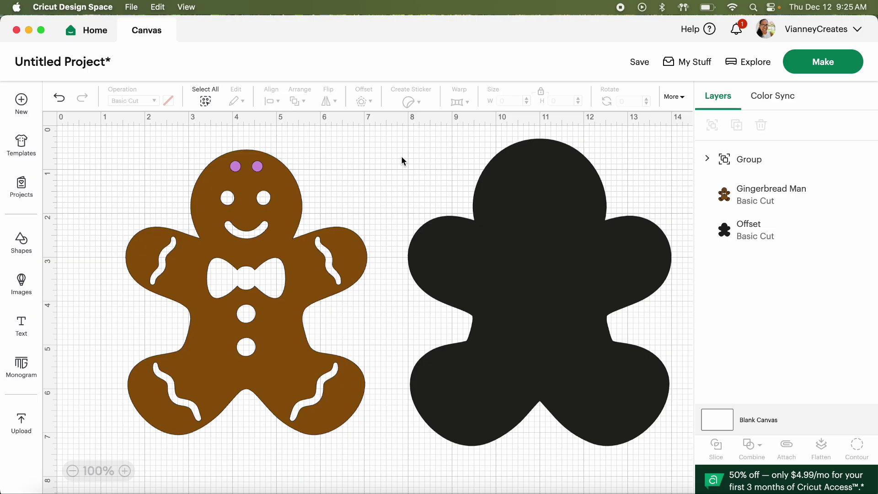
Subtract the grouped circles from the gingerbread man to cut two holes in the forehead
left_click_drag(114, 128, 277, 348)
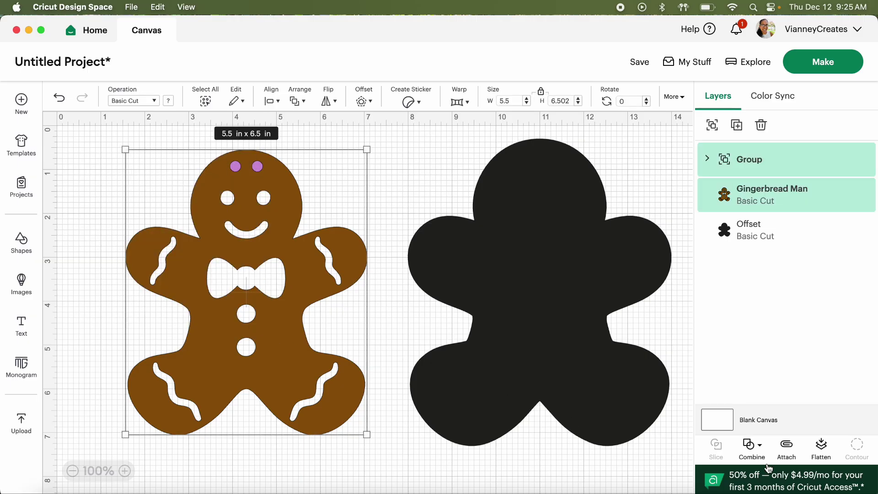
left_click(752, 445)
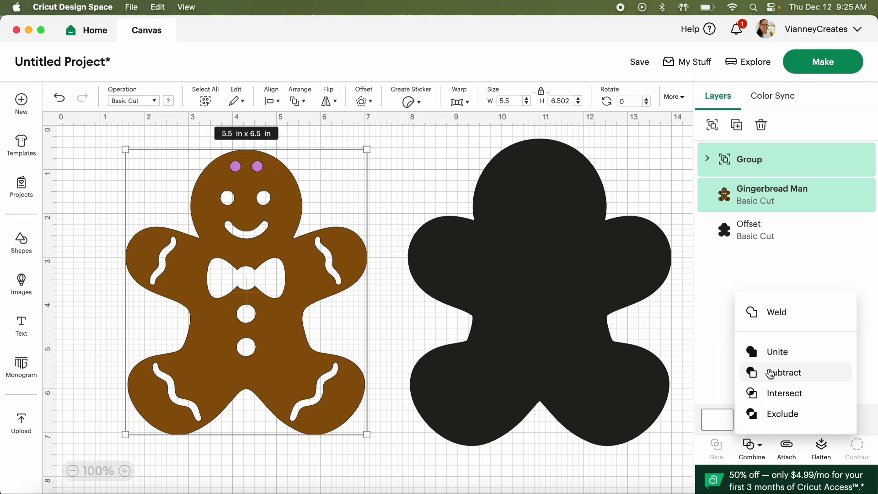
left_click(770, 373)
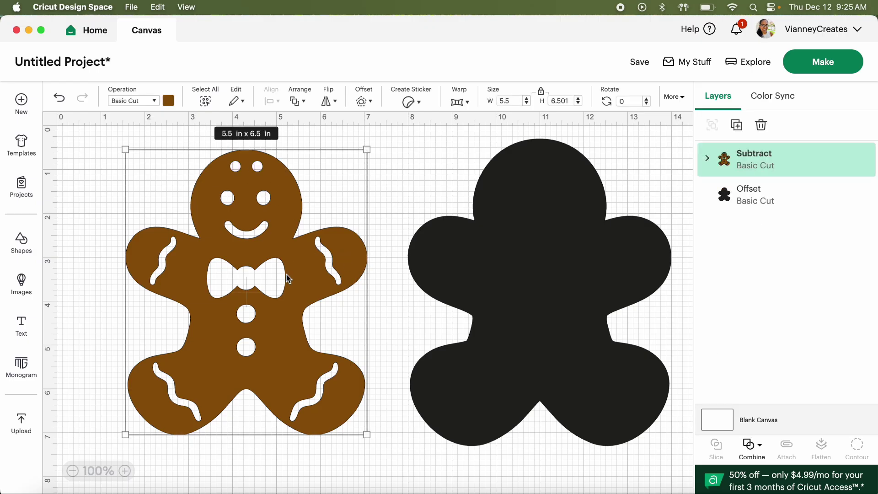
left_click_drag(518, 297, 518, 306)
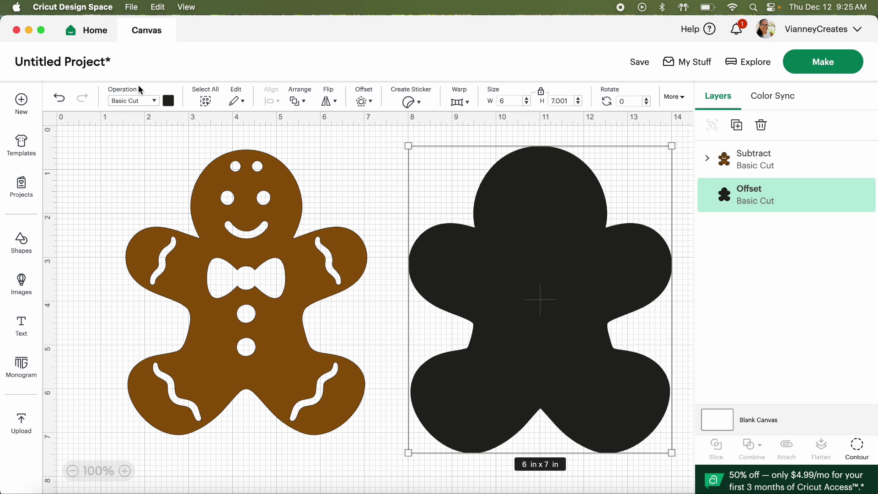
left_click(60, 100)
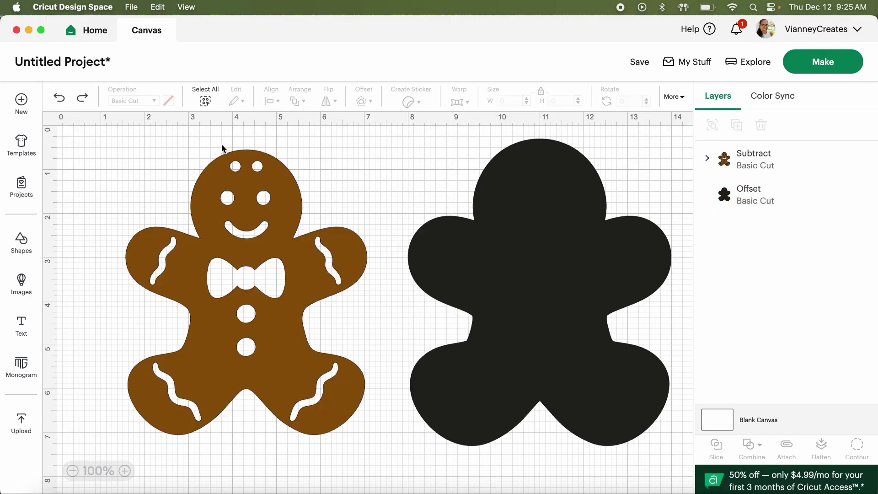
Undo the subtraction from the gingerbread man and duplicate the purple forehead circle group
left_click(60, 100)
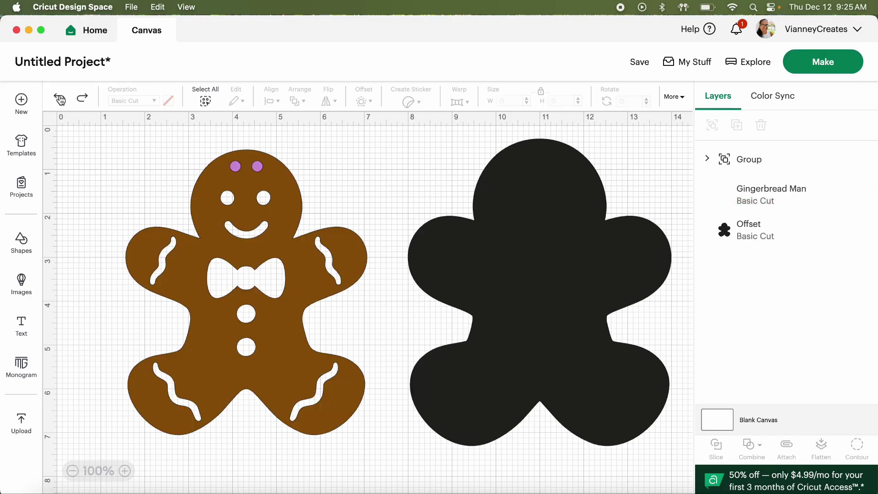
left_click(258, 166)
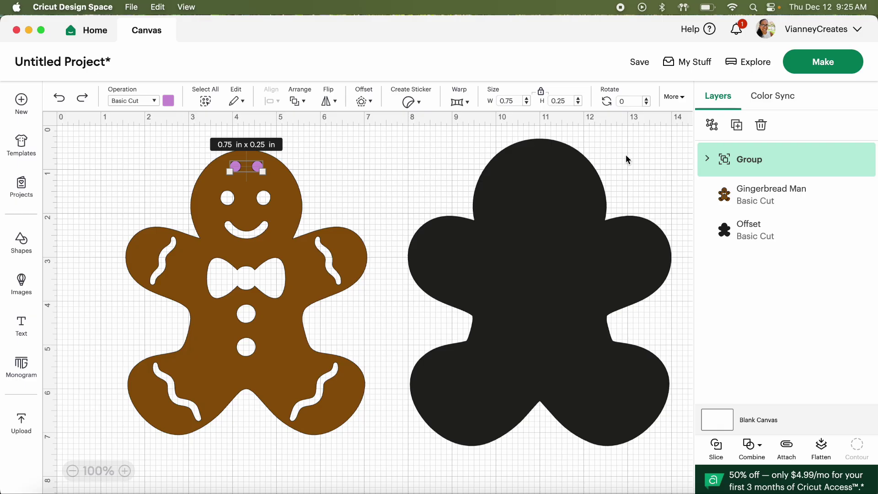
left_click(737, 126)
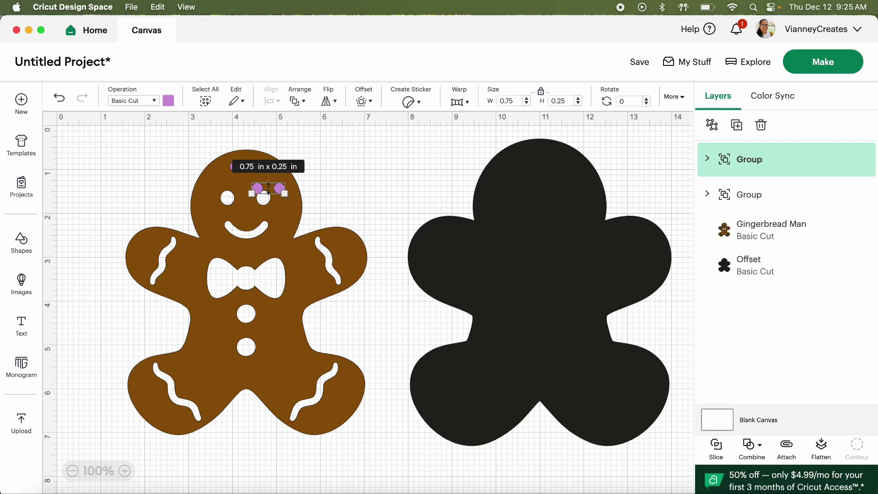
left_click(339, 178)
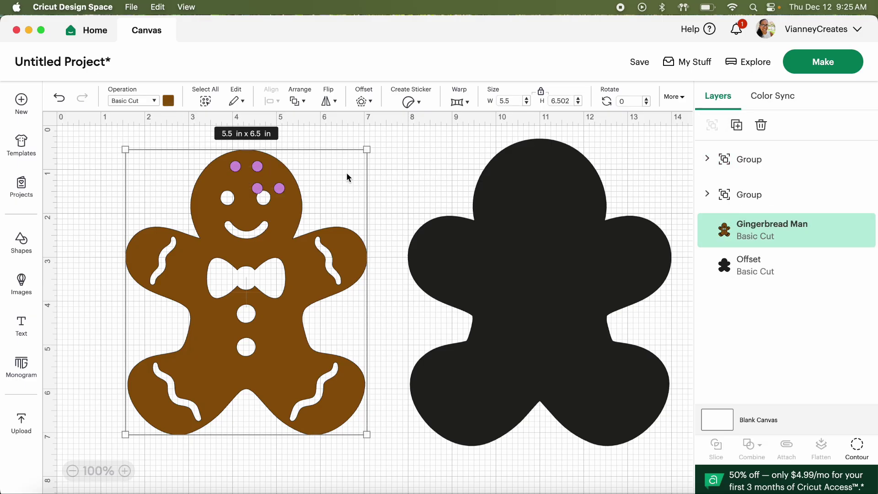
left_click(418, 157)
Move the duplicated circle group off the gingerbread man by setting its X position to 6, and place it just above the offset's shoulder
left_click(279, 188)
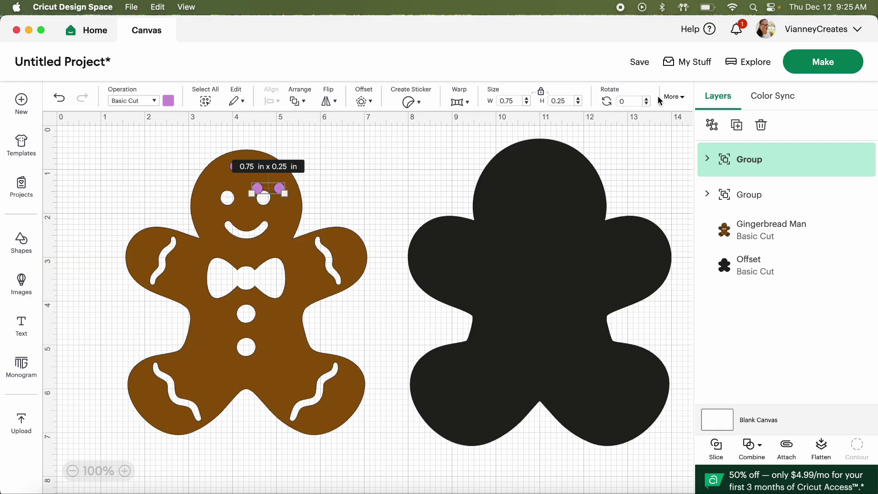
left_click(674, 98)
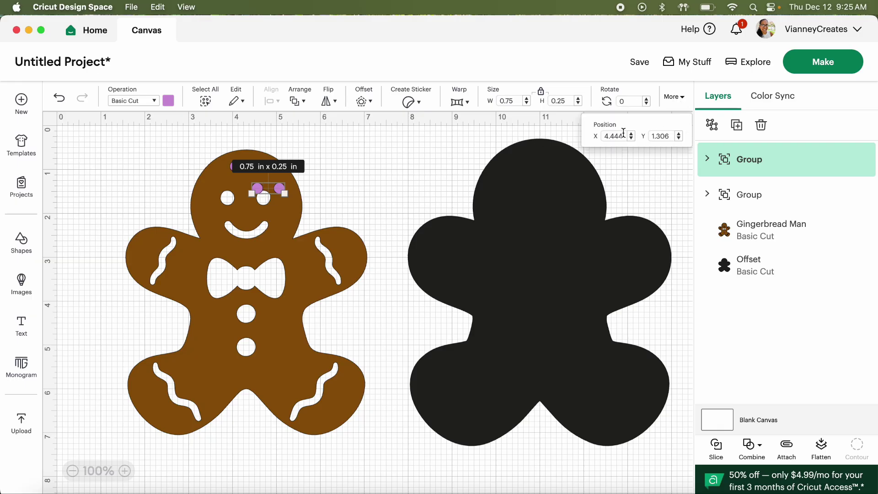
left_click_drag(623, 132, 595, 136)
type("6")
key("Return")
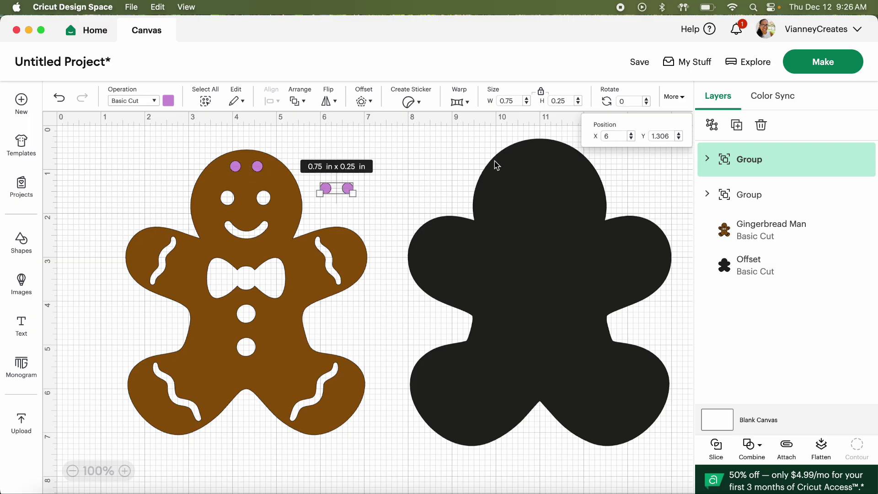
left_click(400, 169)
left_click_drag(348, 188, 442, 145)
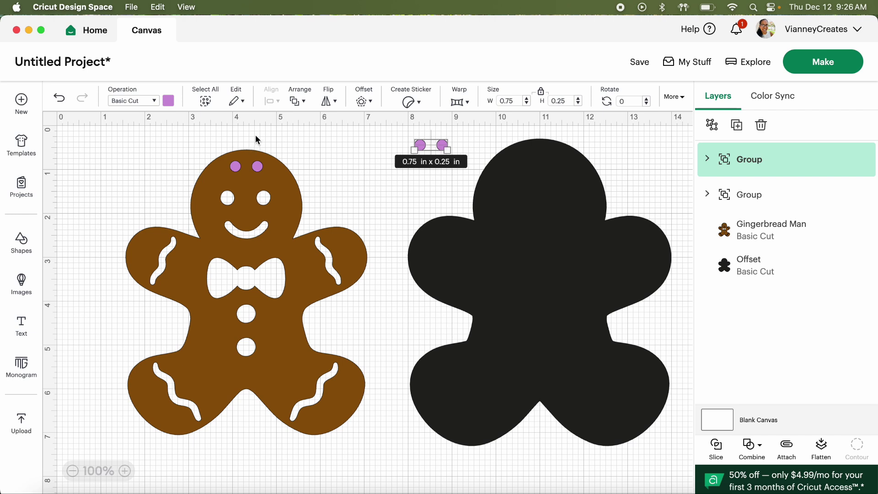
left_click(227, 135)
left_click_drag(150, 155, 266, 168)
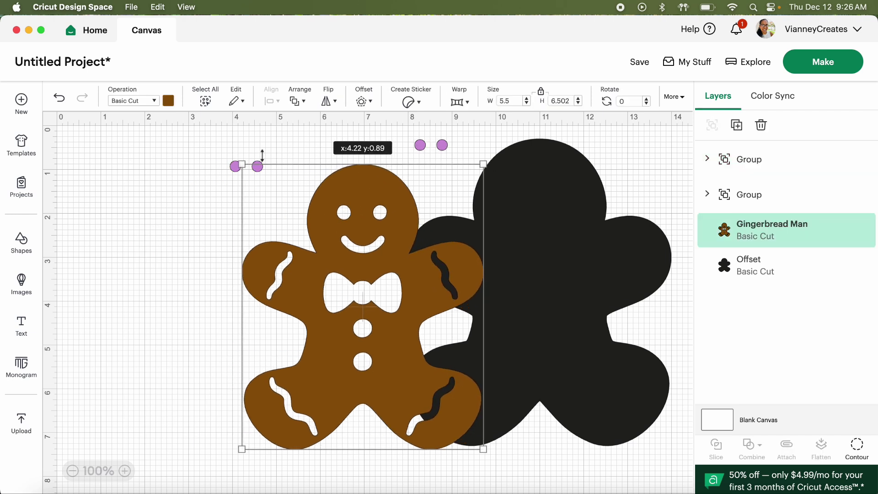
left_click(59, 99)
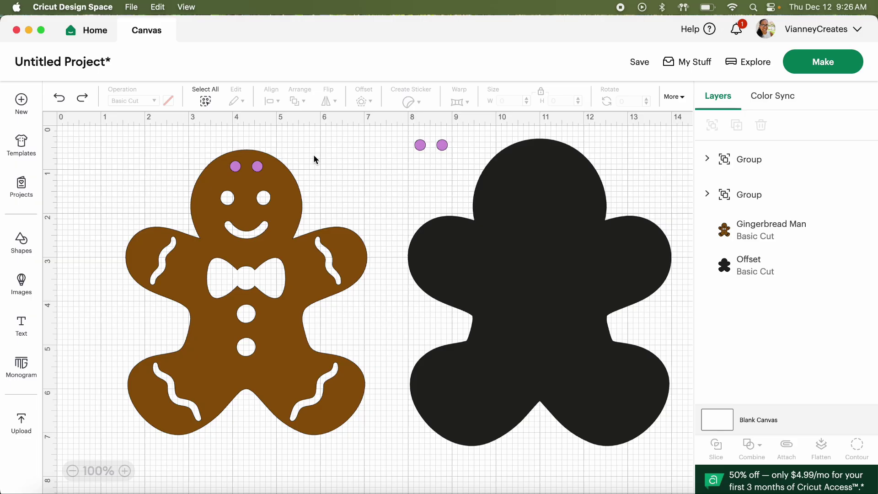
Try uniting the forehead circle group with the gingerbread man, and undo the result
left_click_drag(331, 137, 181, 288)
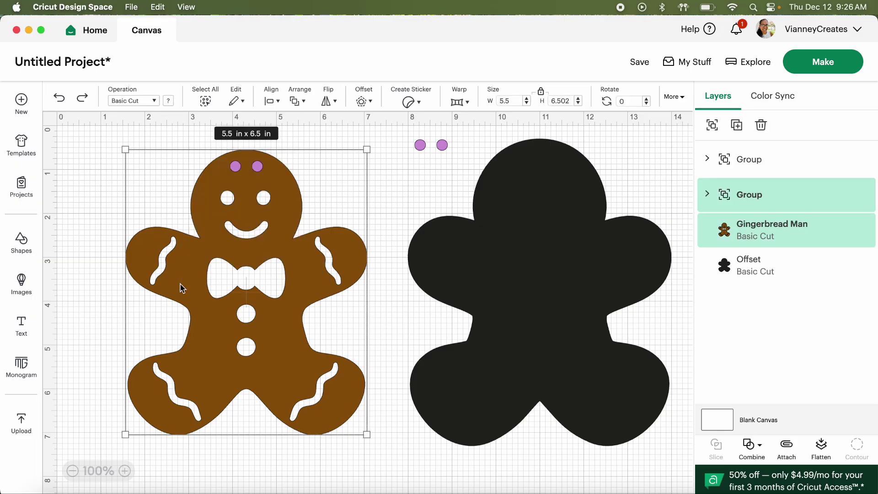
left_click(753, 450)
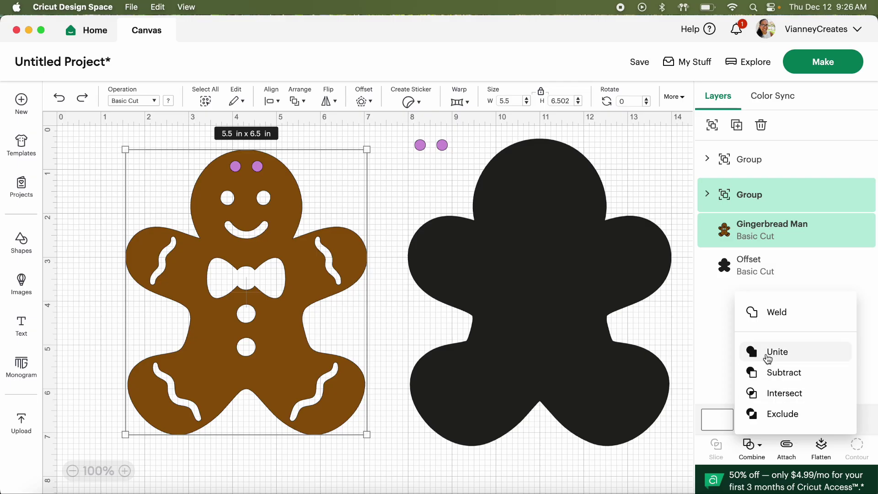
left_click(765, 355)
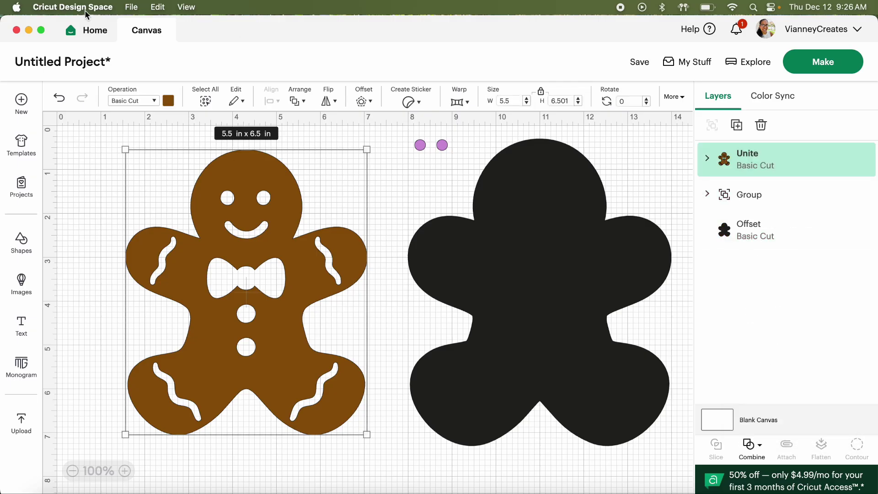
left_click(59, 98)
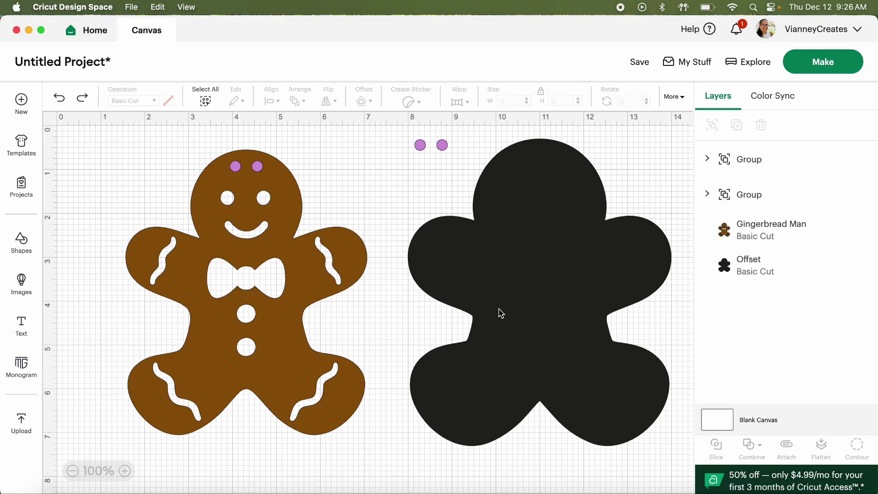
Subtract the forehead circle group from the gingerbread man to cut two holes
left_click_drag(371, 440, 188, 144)
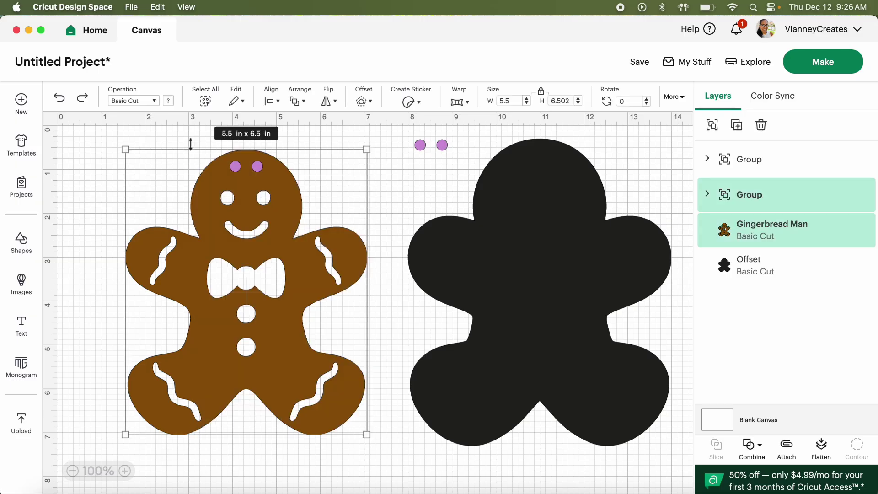
left_click(757, 456)
left_click(773, 374)
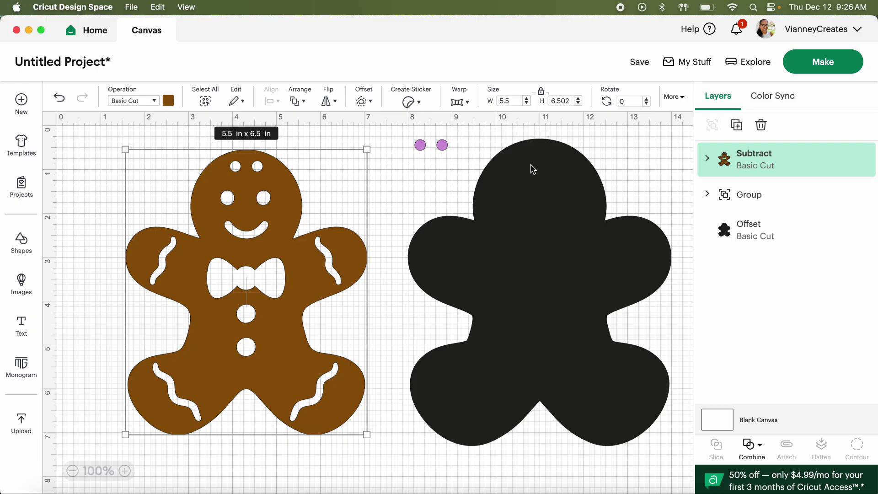
Move the black offset behind the gingerbread man and center the two layers on each other
left_click_drag(495, 283, 205, 288)
left_click(423, 309)
left_click_drag(427, 319, 157, 270)
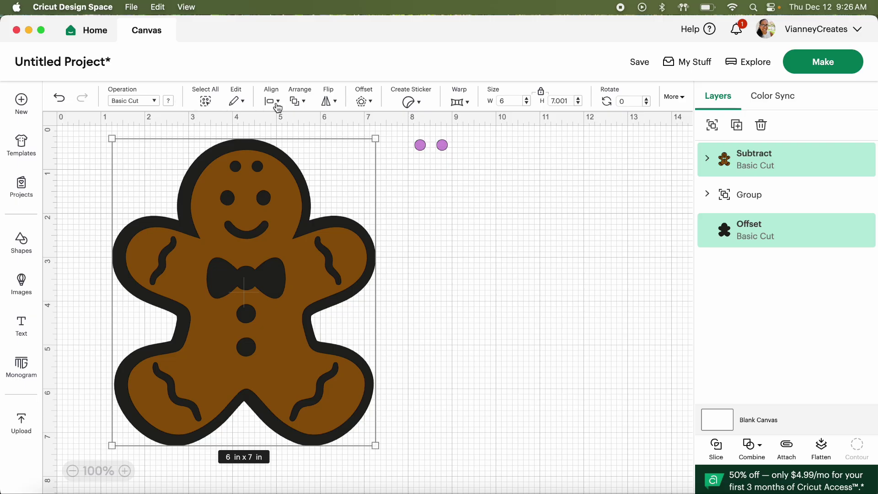
left_click(297, 100)
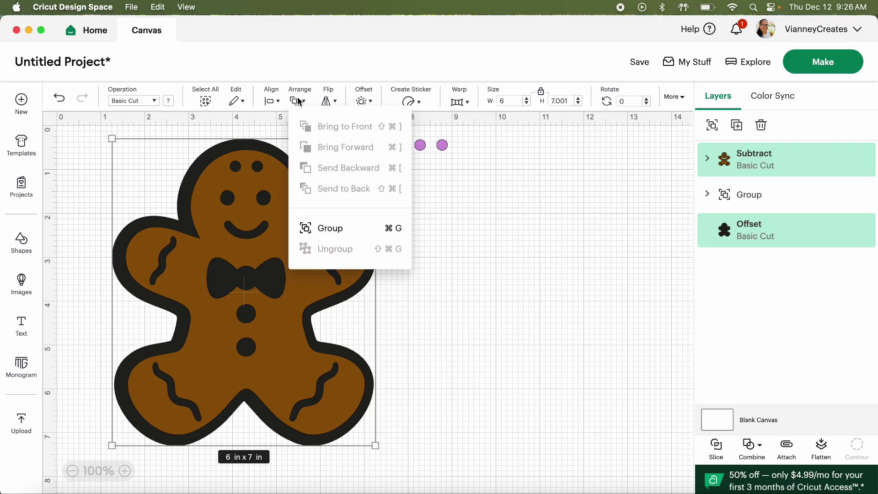
left_click(270, 101)
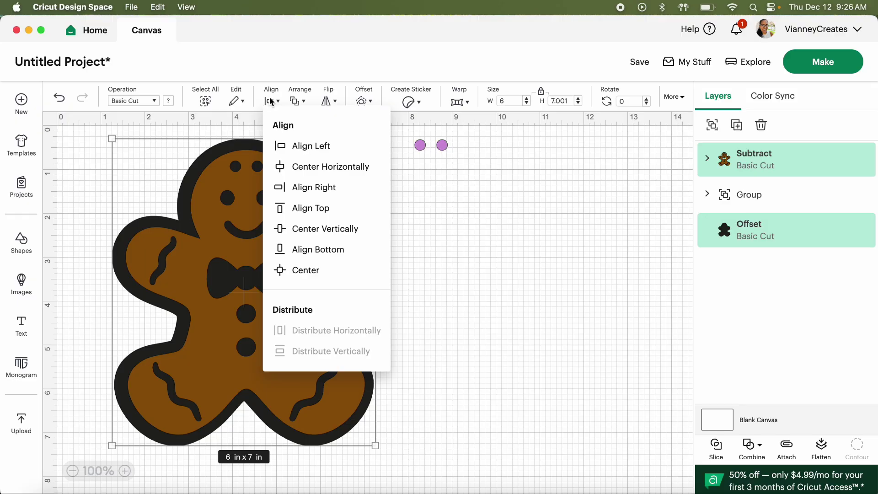
left_click(292, 271)
left_click(471, 158)
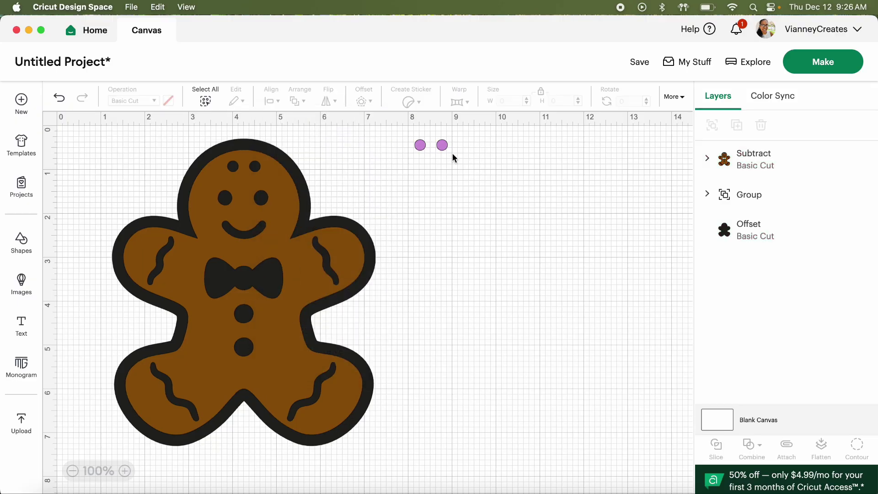
Move the spare purple circle group beside the gingerbread man's head and bring it to the front
left_click(439, 145)
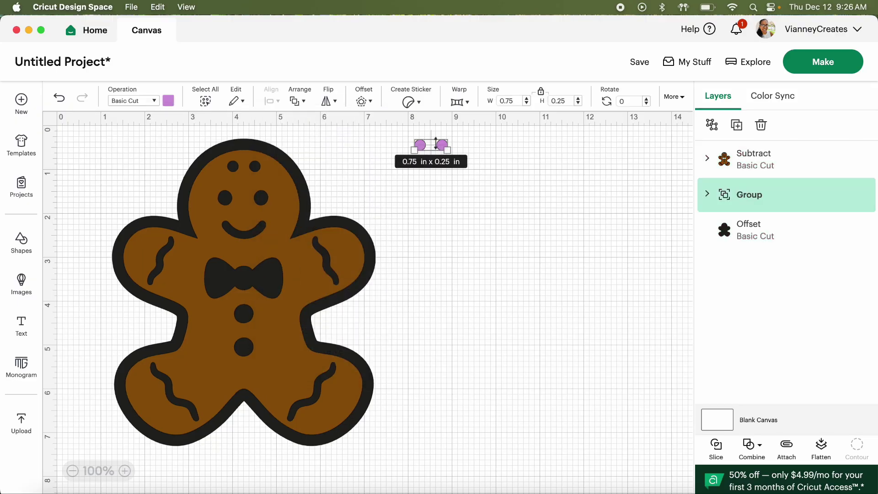
left_click(446, 190)
left_click_drag(446, 146, 346, 145)
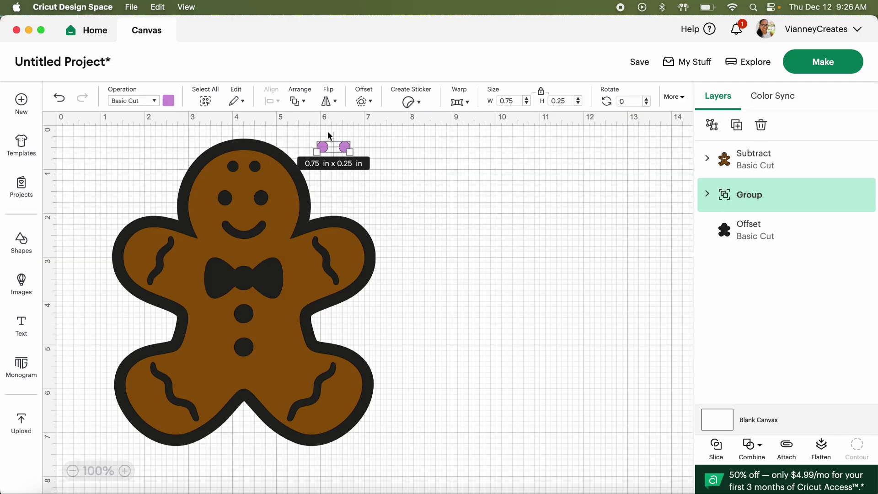
left_click(301, 98)
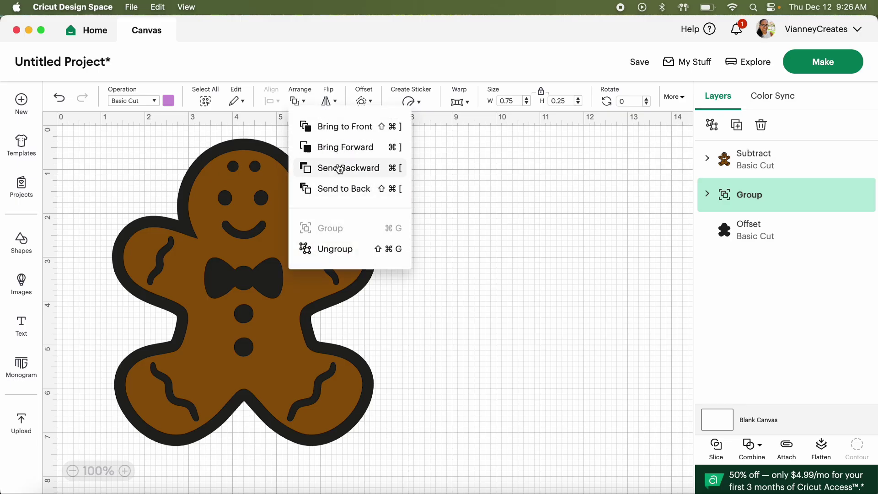
left_click(342, 128)
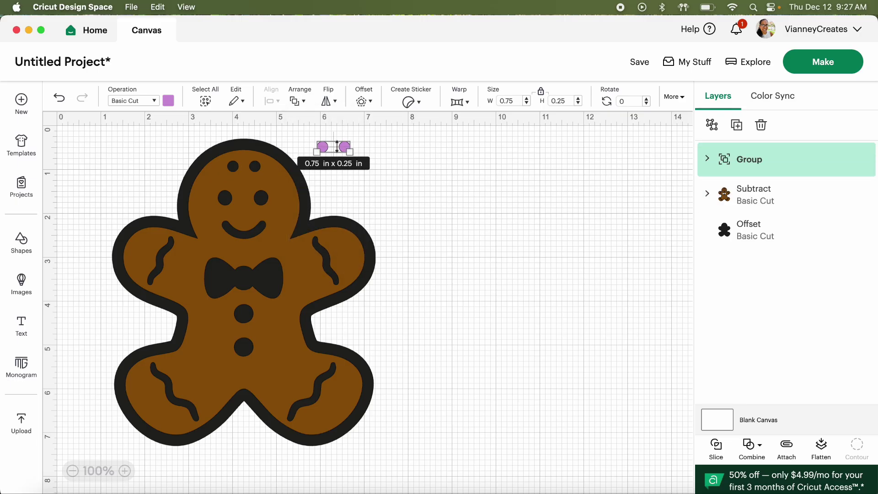
left_click(395, 150)
Position the purple circle group exactly over the two holes in the gingerbread man's forehead
left_click_drag(343, 147, 250, 169)
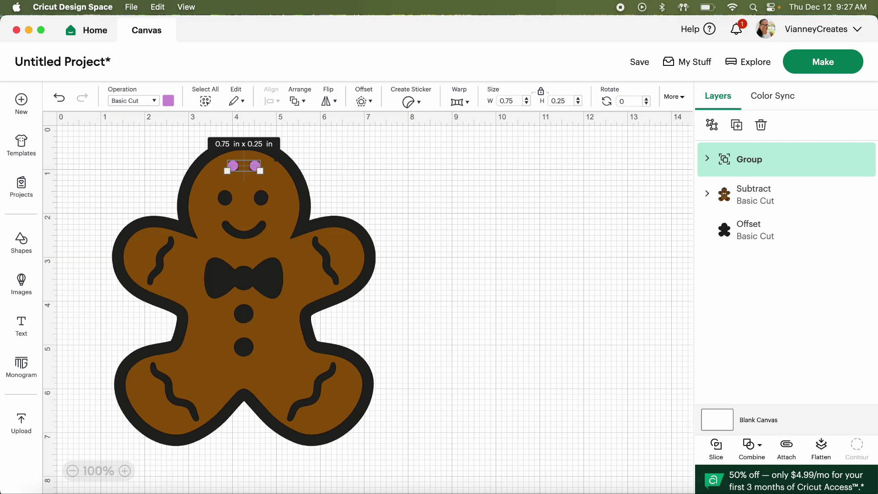
left_click(347, 153)
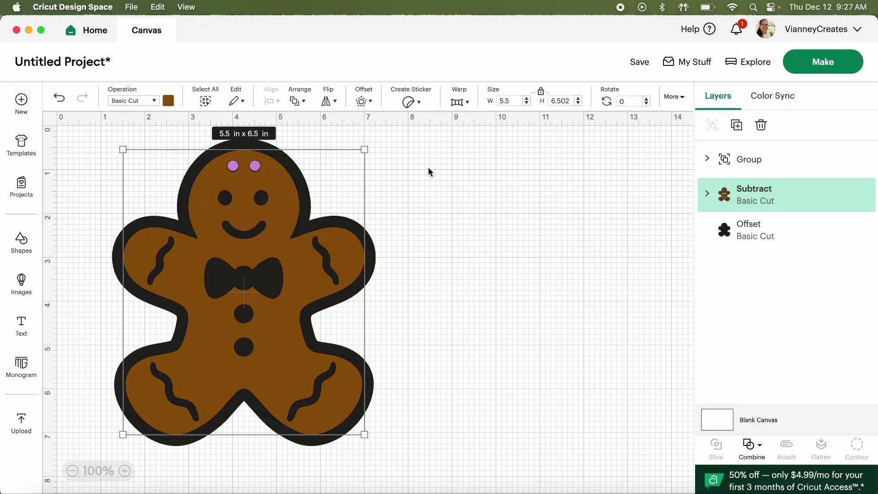
left_click(573, 237)
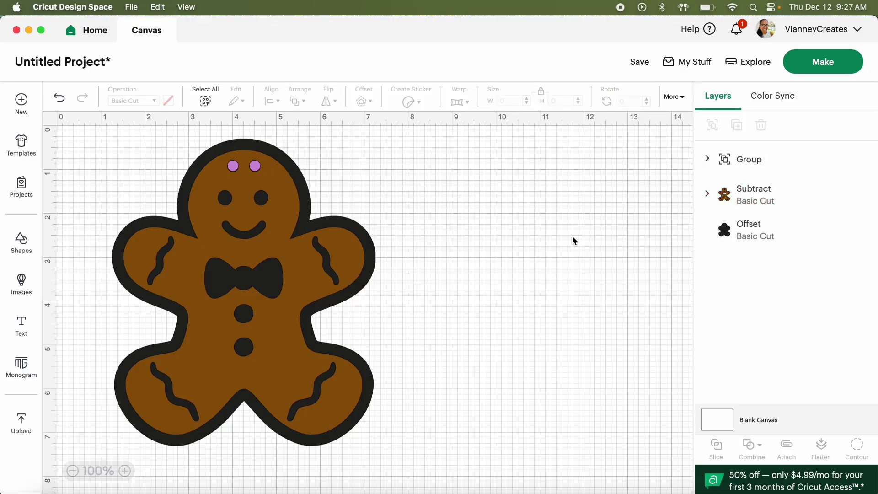
left_click(255, 165)
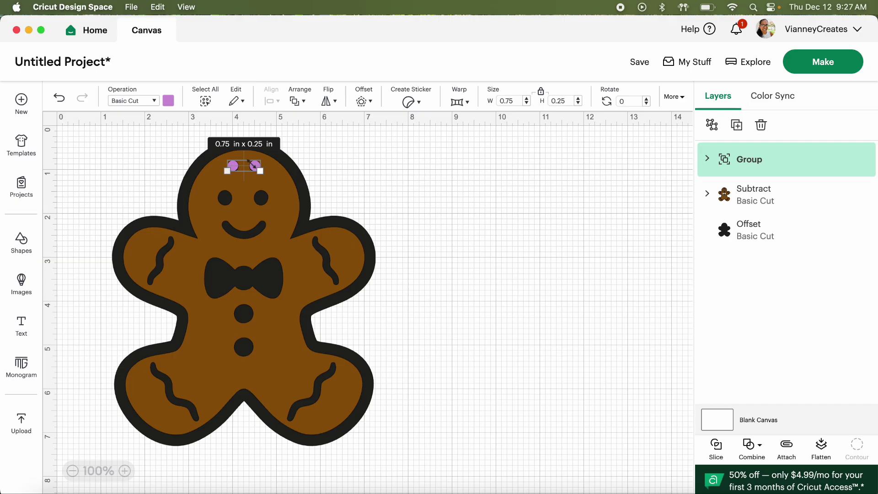
left_click_drag(254, 164, 252, 164)
left_click_drag(253, 164, 253, 164)
left_click_drag(254, 165, 254, 165)
left_click(433, 179)
Move the gingerbread man off the offset to the empty canvas beside it, leaving the purple circles in place
left_click_drag(286, 304, 590, 320)
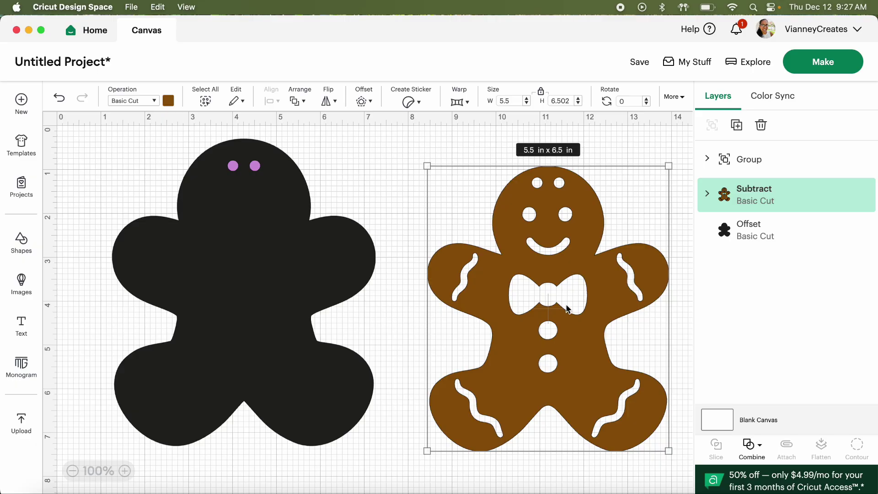
left_click(339, 144)
left_click(78, 186)
left_click_drag(116, 147, 182, 150)
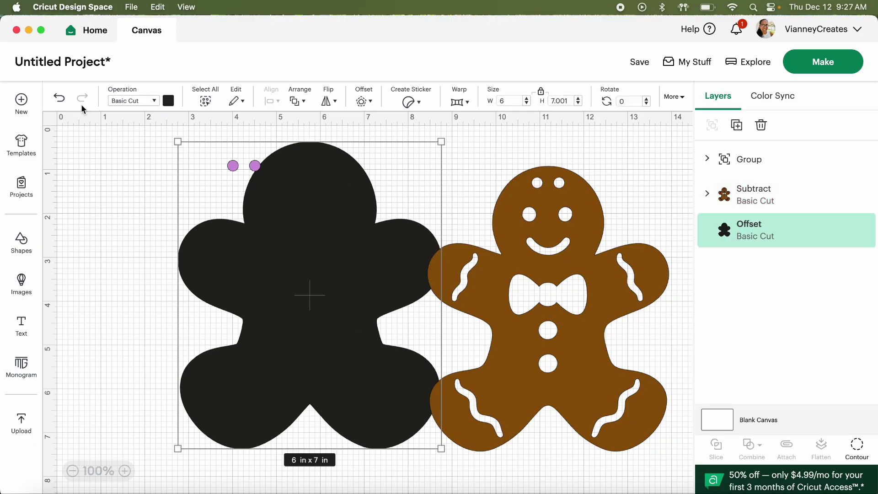
left_click(59, 98)
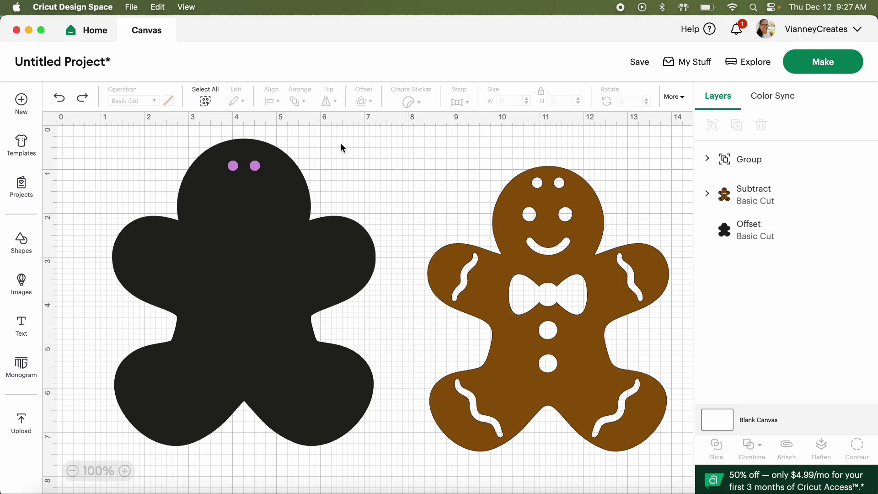
Subtract the purple circle group from the black offset to cut matching holes
left_click_drag(402, 135, 182, 270)
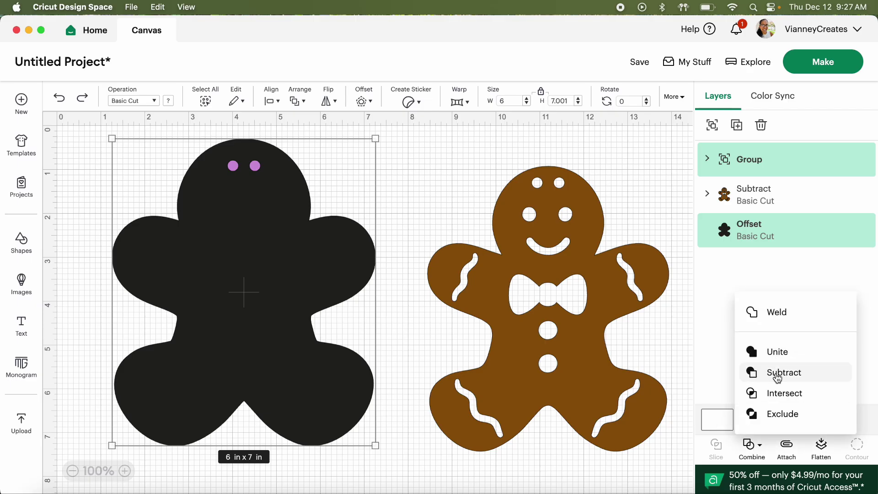
left_click(776, 372)
Try to place the brown gingerbread man over the black offset backing
left_click_drag(521, 341, 483, 342)
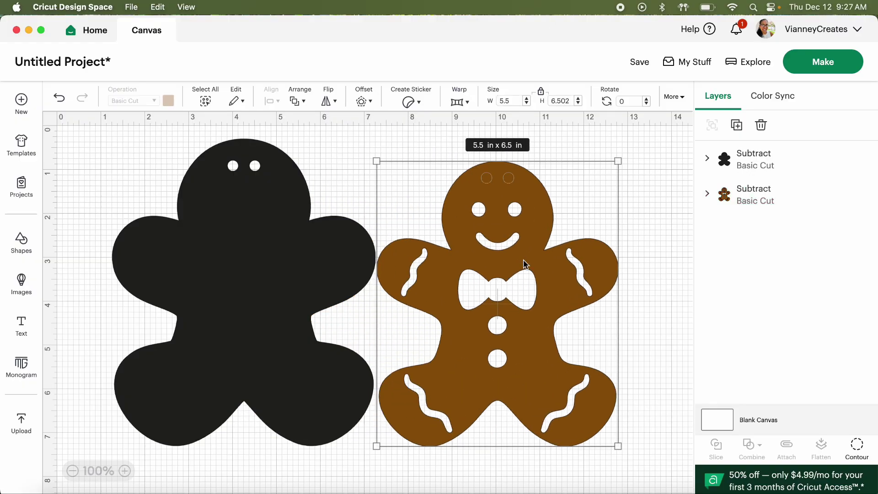
left_click(309, 96)
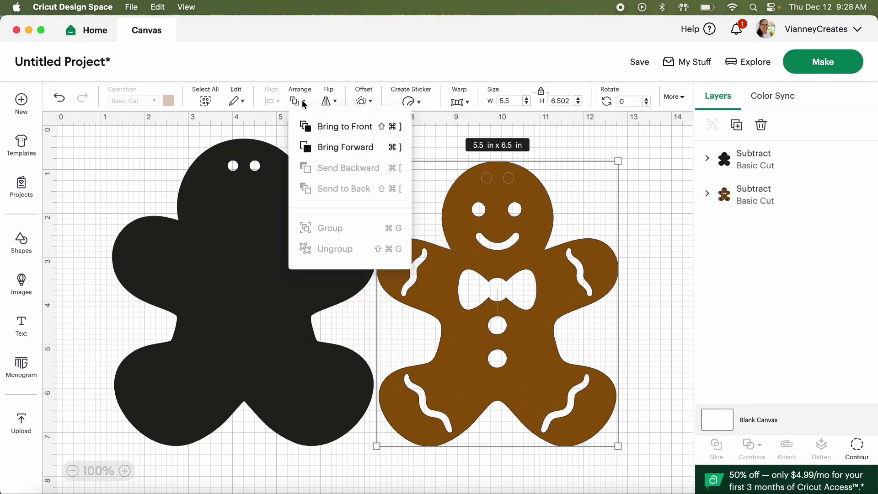
left_click_drag(516, 253, 558, 241)
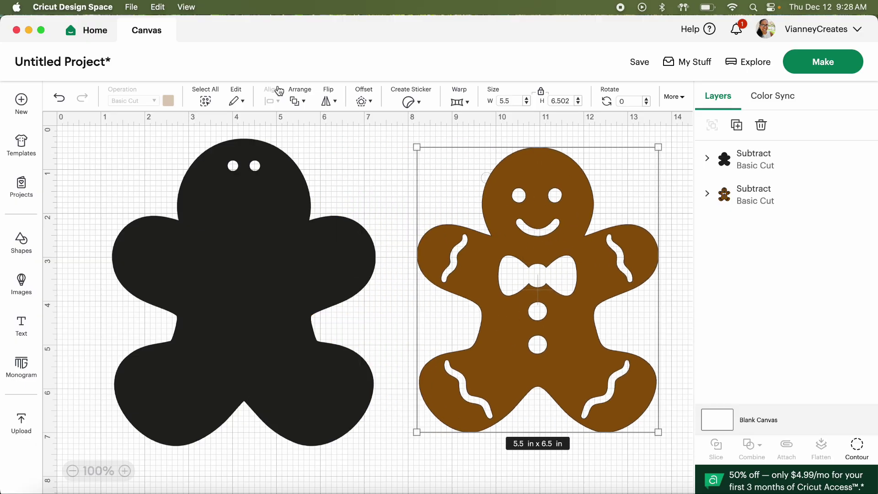
left_click(305, 102)
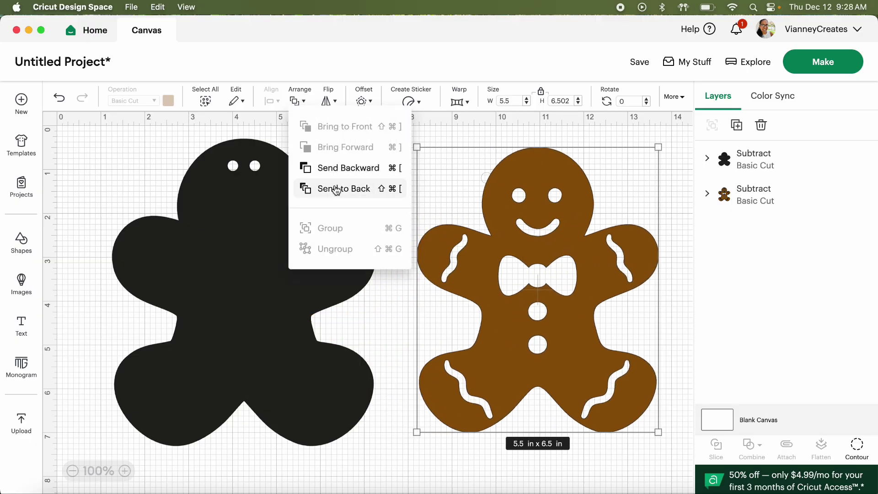
left_click(460, 142)
left_click_drag(526, 248, 321, 247)
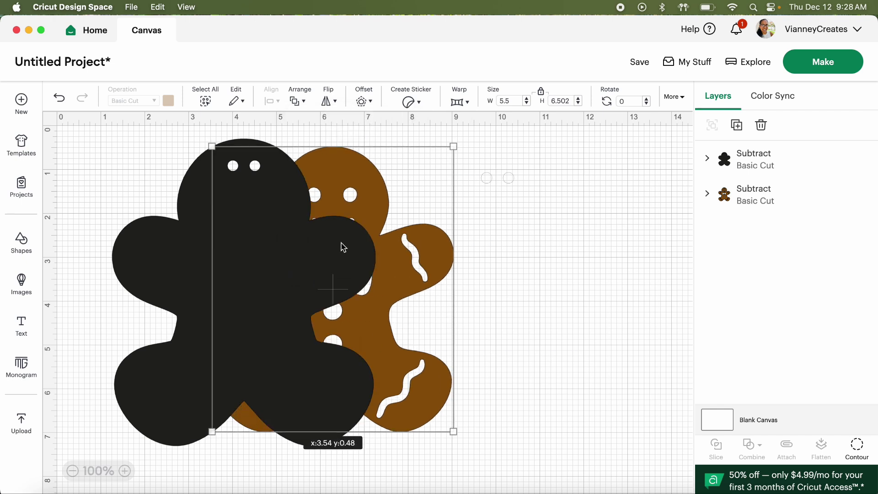
Undo the recent gingerbread man moves back to its intact position beside the black backing
key("cmd+z")
key("cmd+z")
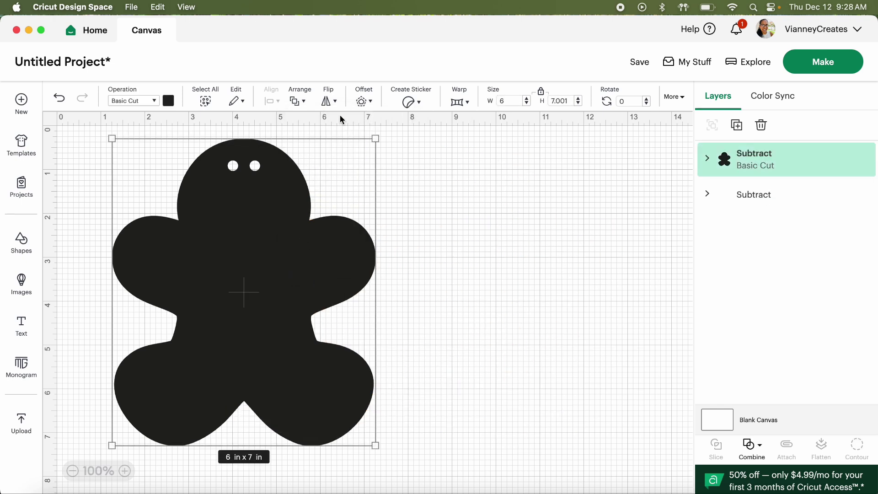
scroll(503, 243, "down", 5)
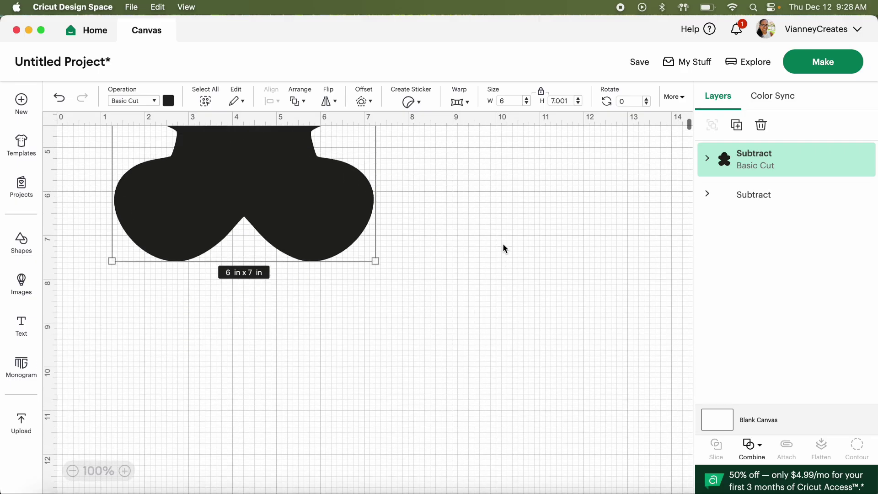
scroll(503, 244, "up", 5)
left_click(60, 99)
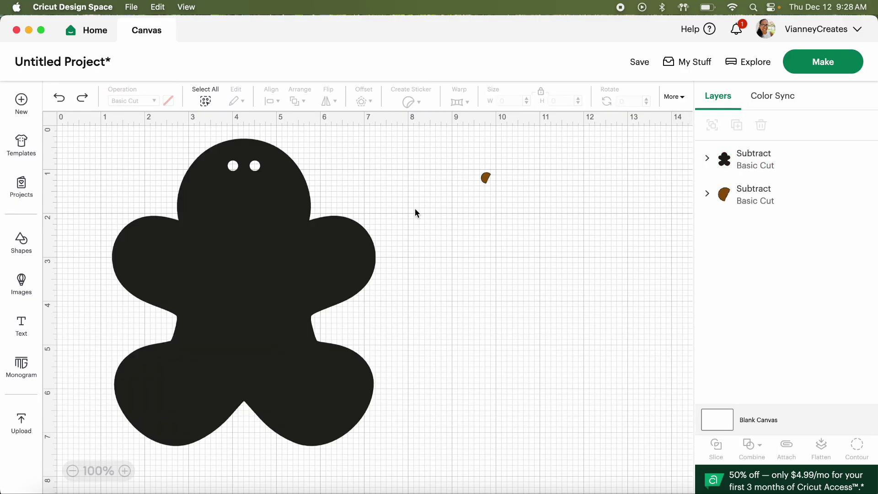
left_click(60, 99)
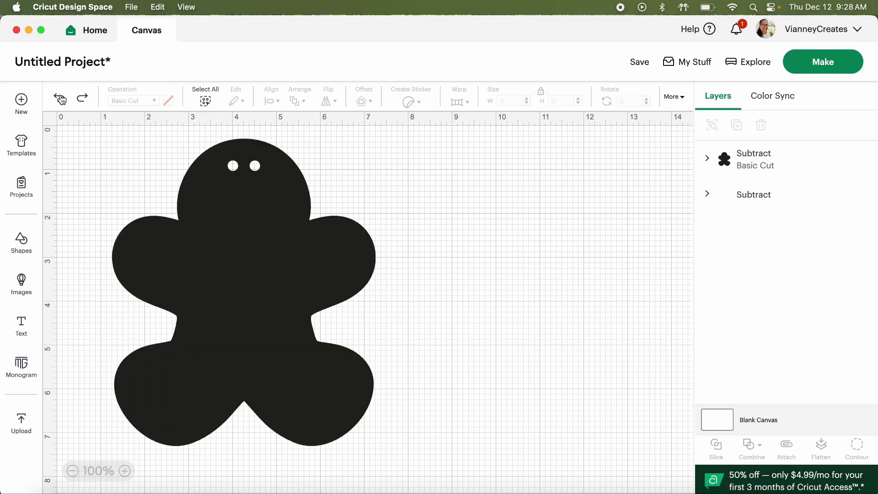
left_click(61, 100)
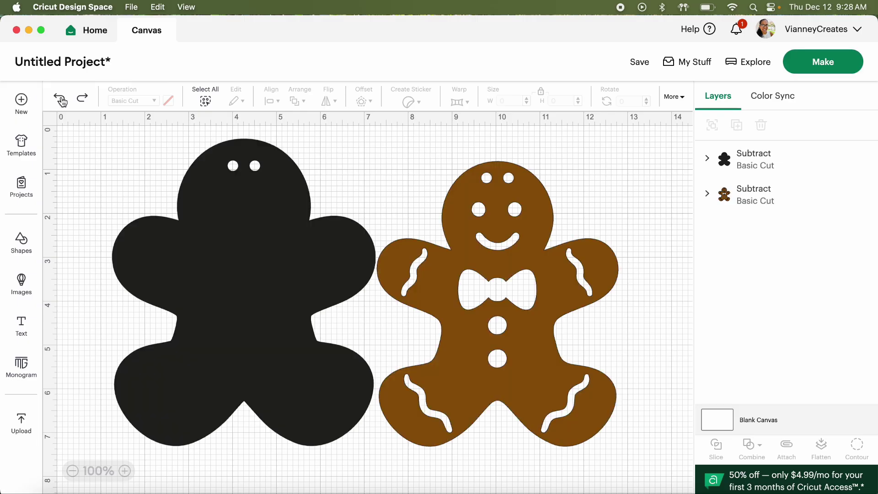
Bring the brown gingerbread man to the front and centre it over the black backing with the forehead holes aligned
left_click_drag(512, 282, 535, 266)
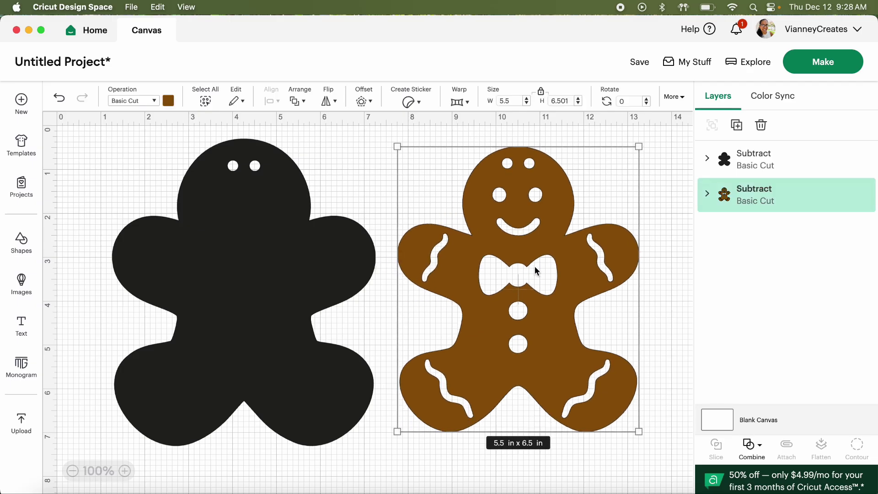
left_click_drag(578, 277, 598, 279)
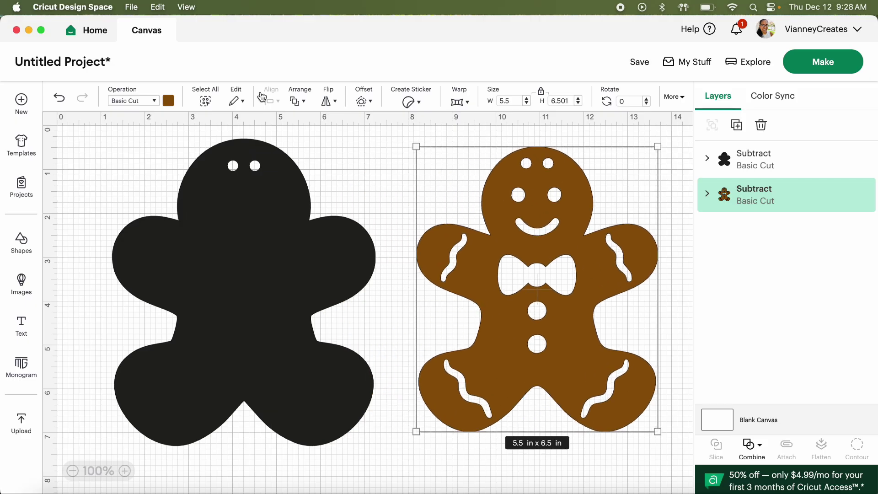
left_click(298, 102)
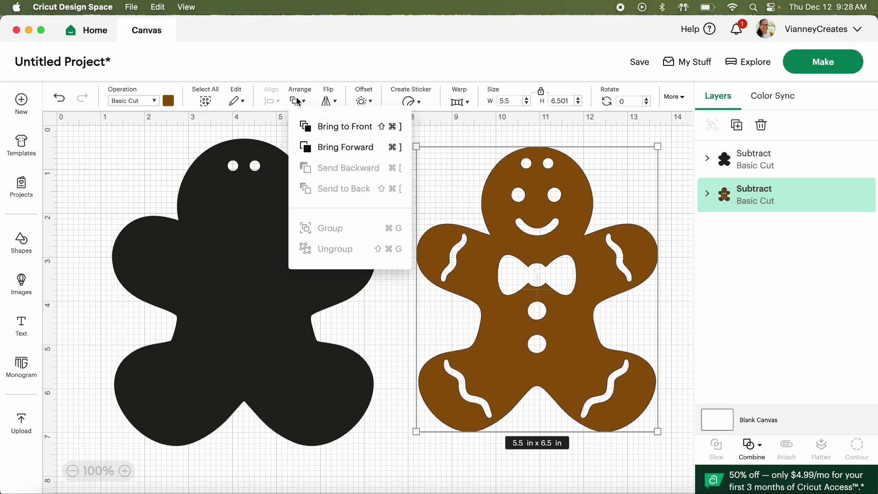
left_click(337, 126)
left_click_drag(576, 224, 281, 226)
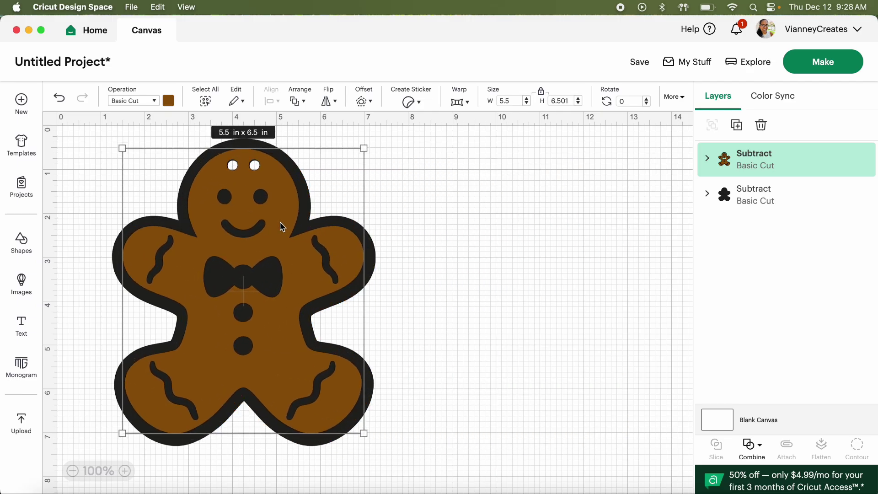
Move the gingerbread man off the backing, duplicate it, and set both brown copies aside at the far side of the canvas
left_click_drag(221, 288, 550, 281)
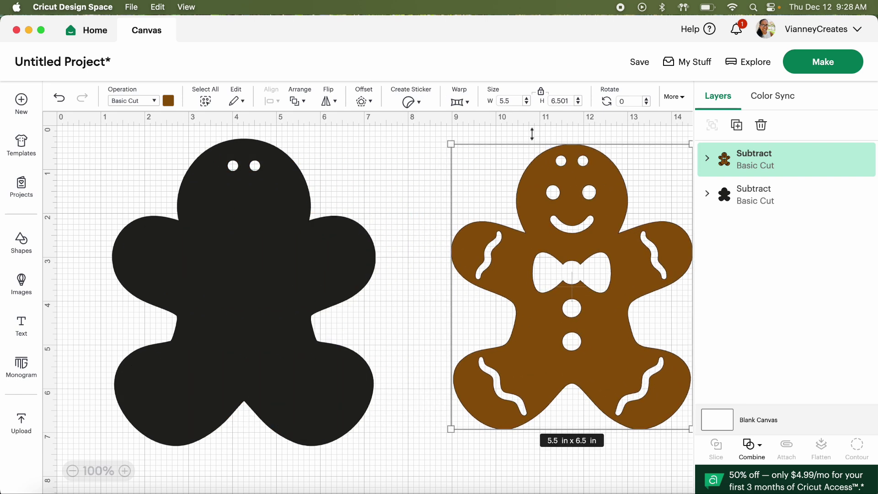
left_click(737, 126)
left_click_drag(551, 269, 629, 247)
left_click_drag(484, 231, 563, 230)
Duplicate the black backing and spread the original and the copy out next to each other
left_click(265, 224)
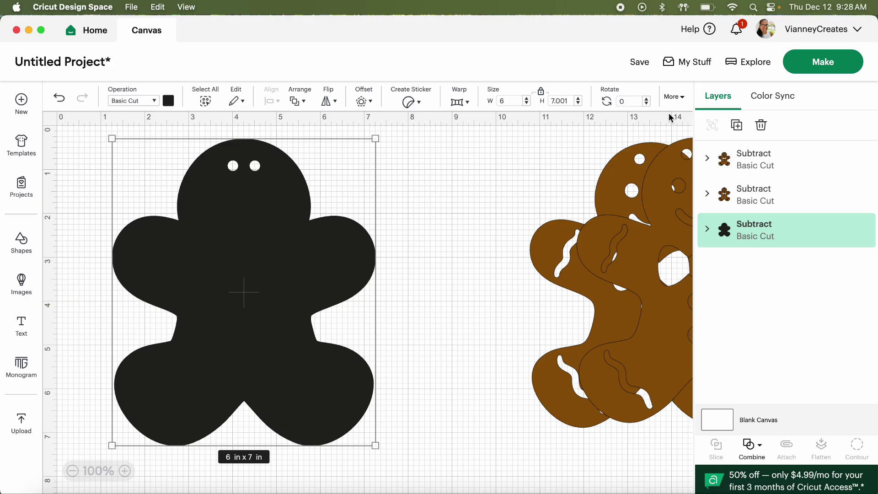
left_click(737, 125)
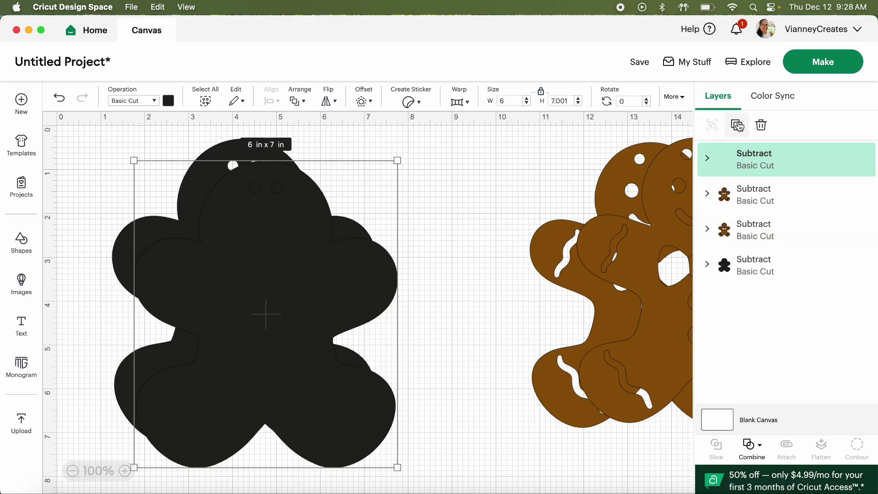
left_click_drag(297, 257, 462, 239)
left_click_drag(193, 242, 108, 219)
left_click_drag(403, 240, 415, 247)
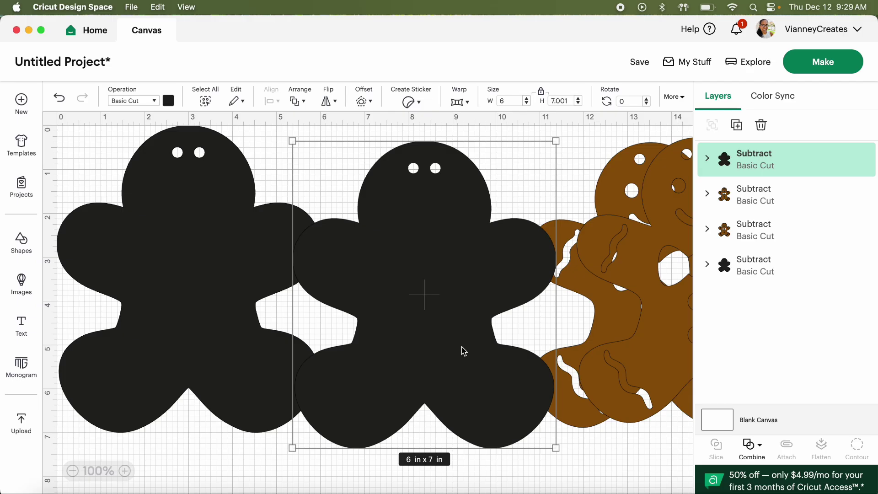
Nudge the duplicate black backing beside the original and rotate it 180 degrees
left_click(651, 276)
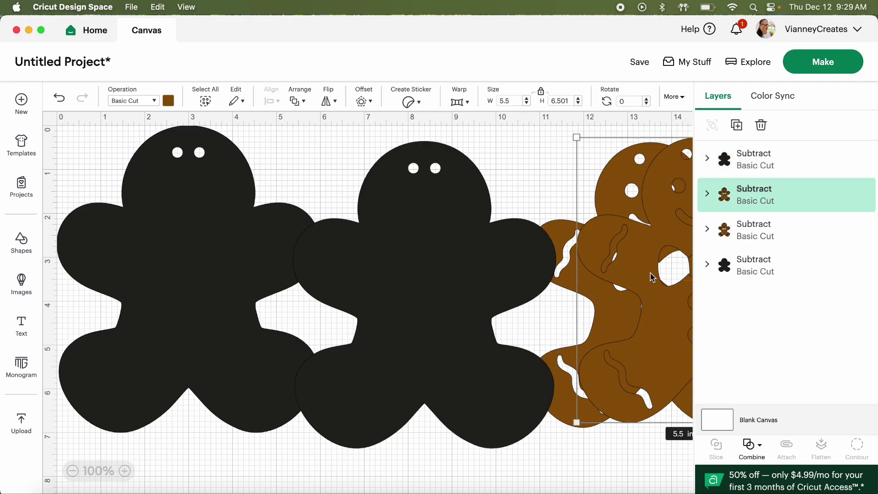
left_click(455, 290)
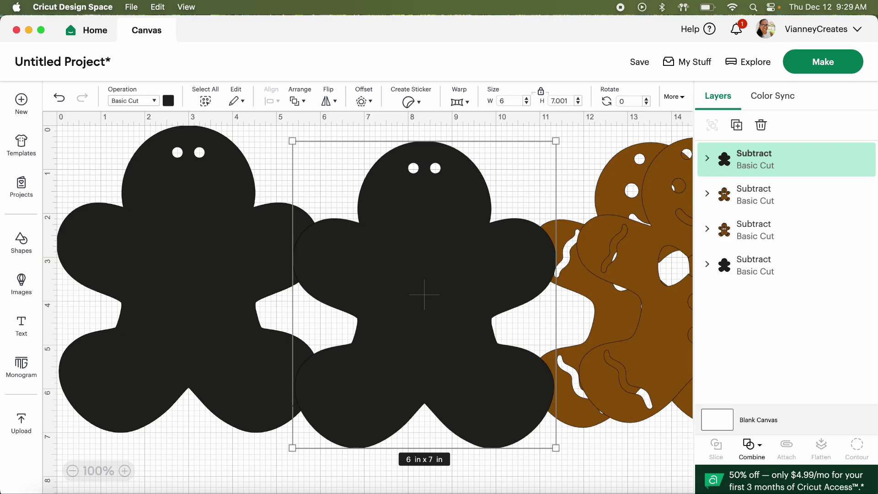
left_click_drag(363, 338, 388, 325)
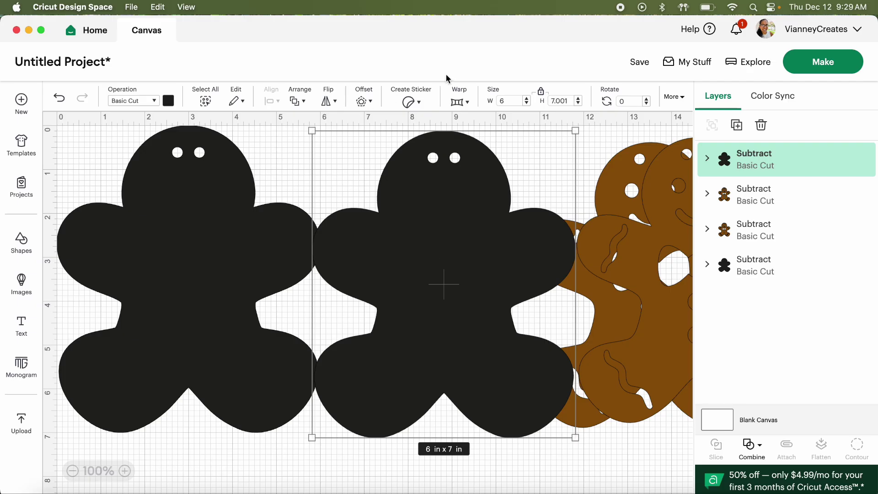
left_click(627, 101)
type("180")
key("Return")
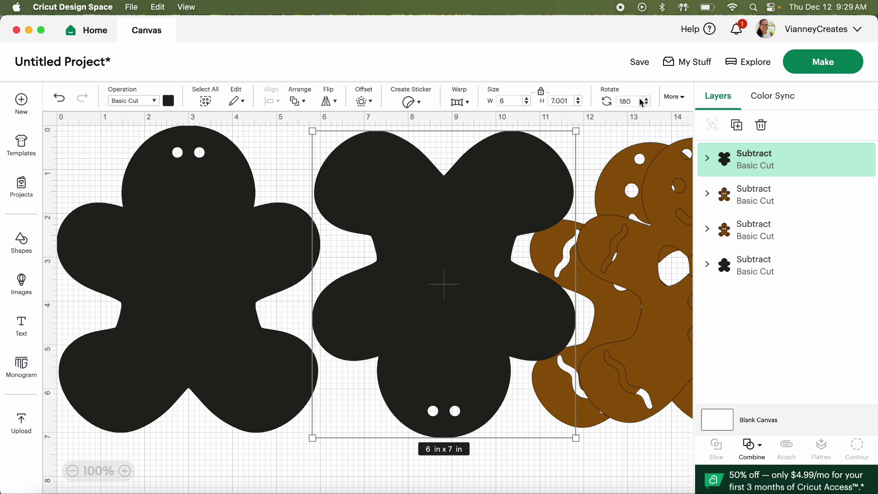
Place the upside-down backing directly below the original, feet facing feet, at about x 0, y 8.12
left_click(73, 471)
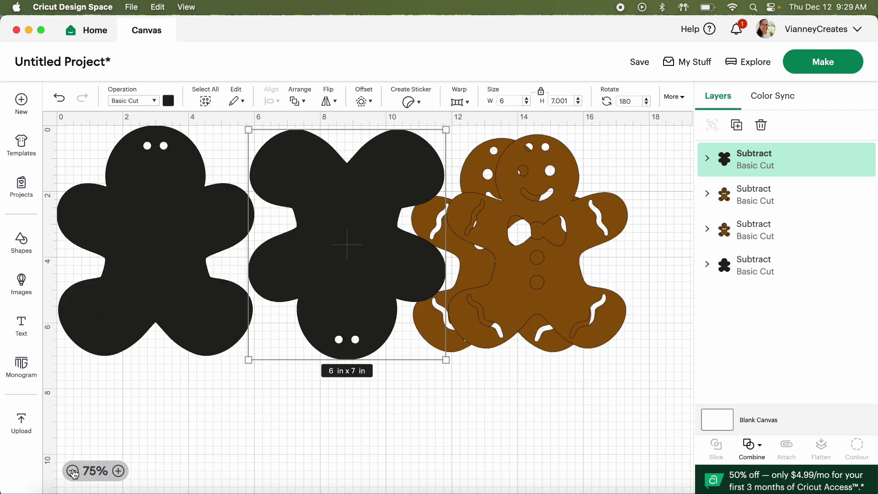
left_click(73, 471)
left_click_drag(268, 233, 129, 398)
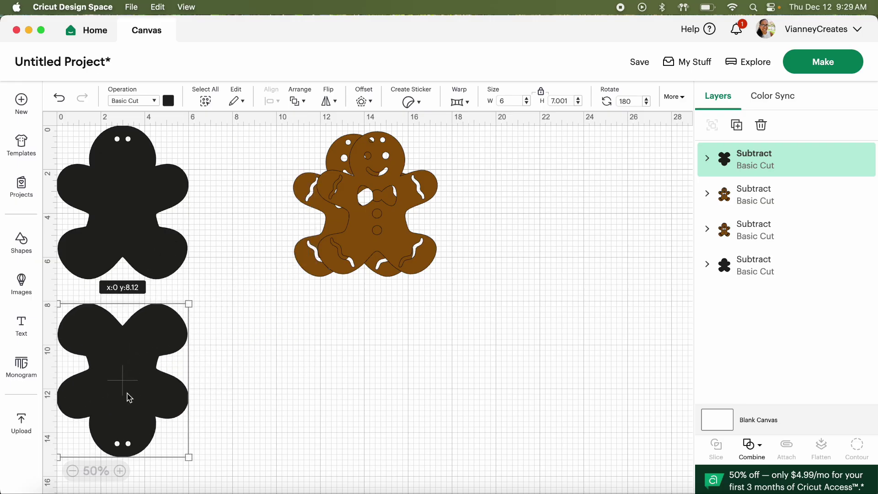
left_click(306, 353)
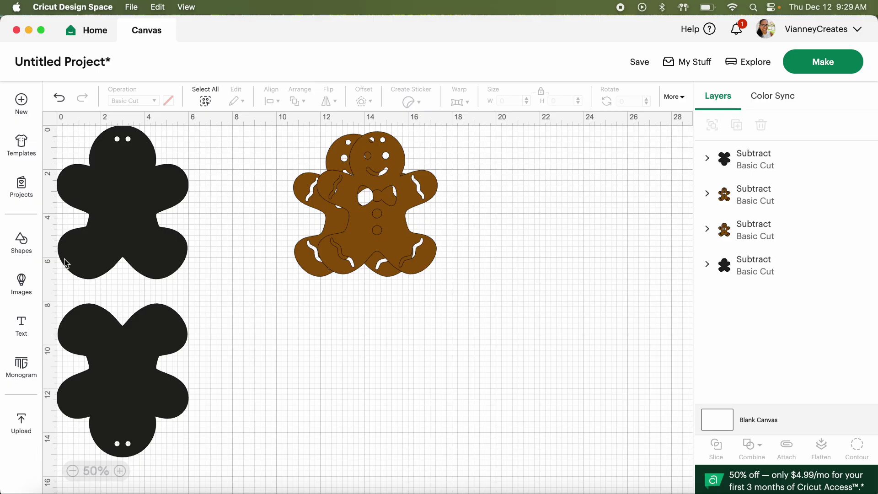
Add a free square shape and move it to the empty canvas beside the two black backings
left_click(21, 243)
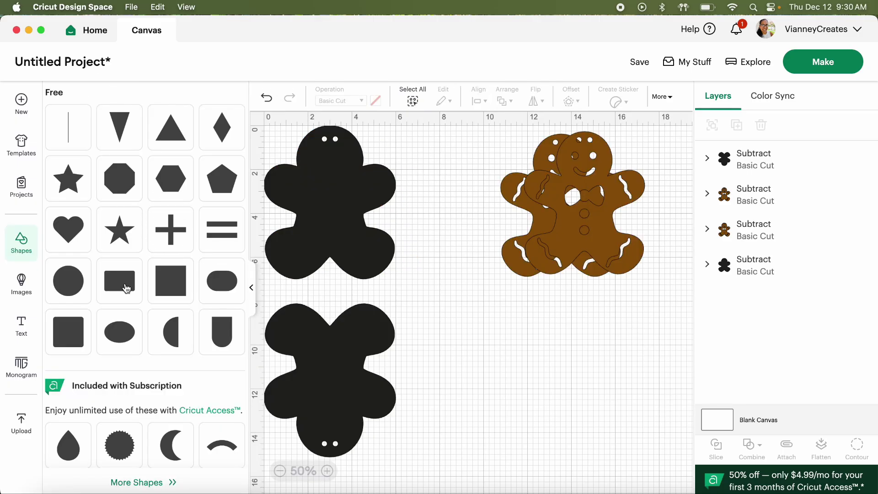
left_click(171, 280)
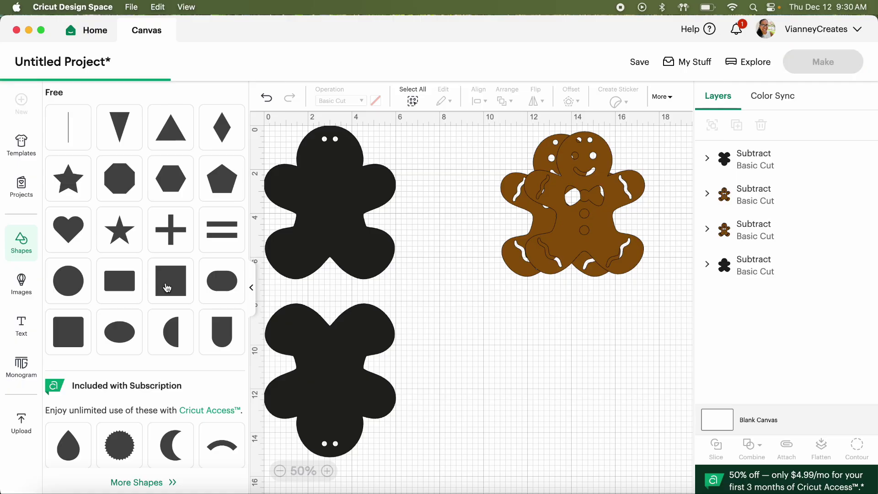
left_click(252, 290)
left_click_drag(115, 174, 265, 321)
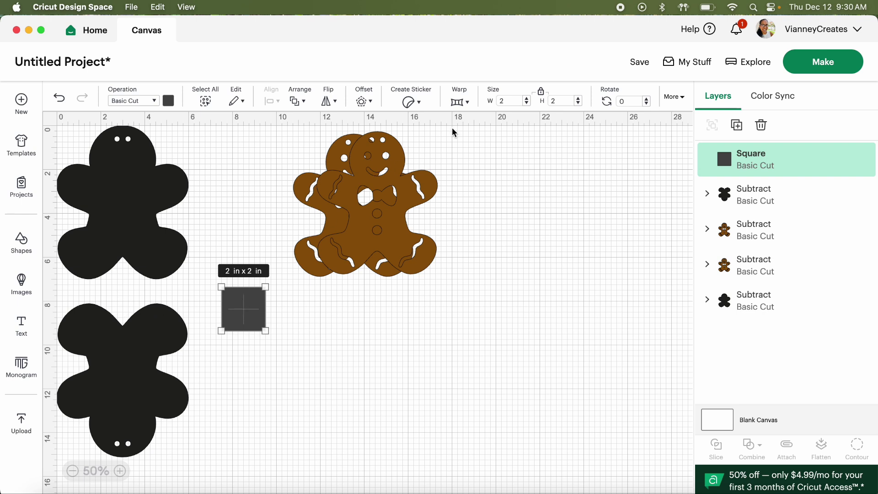
Unlock the square's proportions and set its width to 1.5 in
left_click(503, 100)
left_click(542, 91)
left_click(503, 101)
type("1.5")
key("Return")
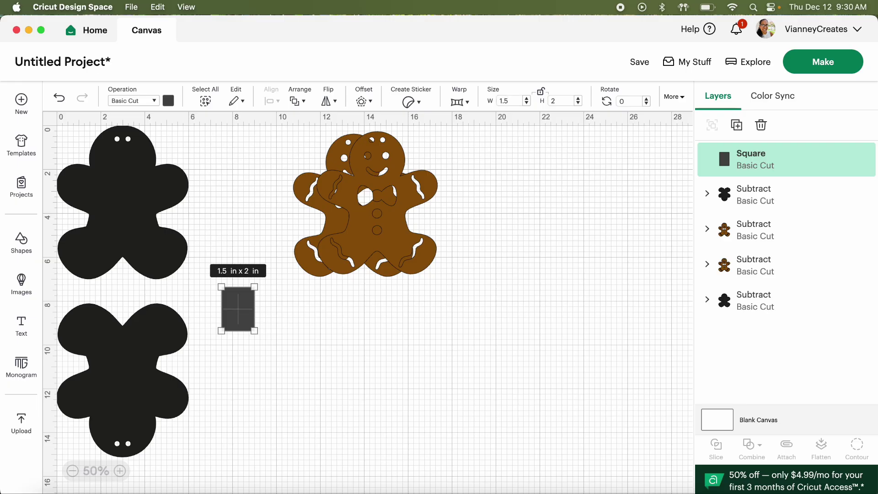
Move the rectangle into the gap between the two backings' feet and widen it to about 4.25 in
left_click_drag(257, 312, 120, 293)
left_click_drag(162, 313, 170, 313)
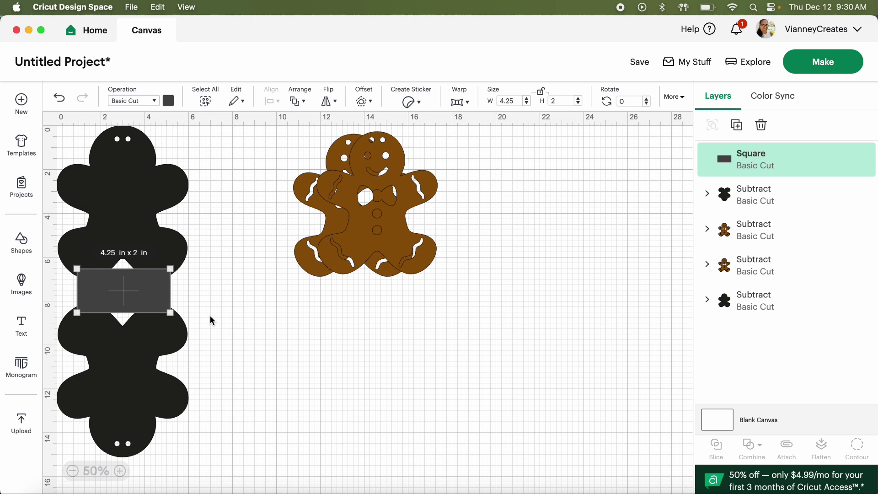
left_click(209, 292)
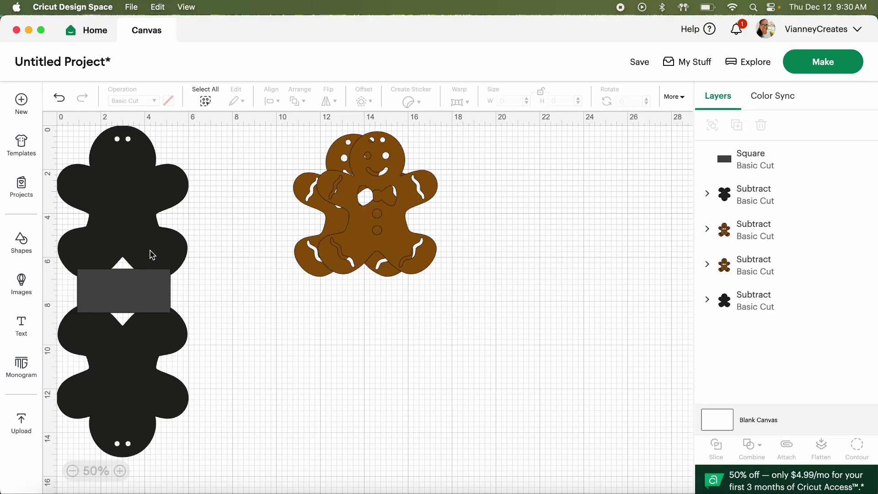
left_click(162, 295)
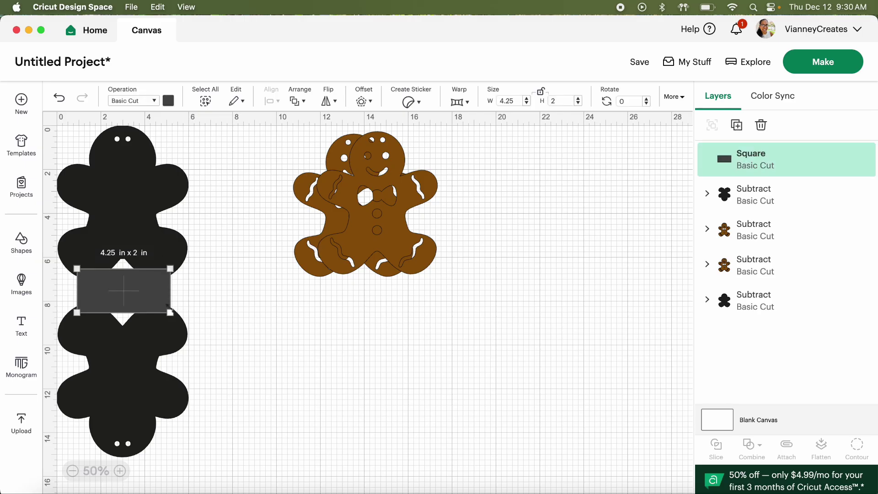
Narrow the rectangle bridging the two backings to about 3.44 in wide
left_click_drag(172, 296, 114, 292)
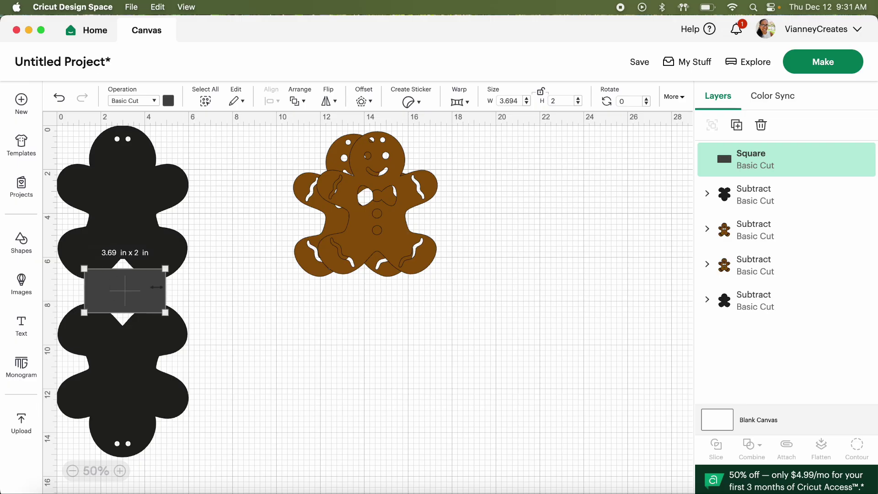
left_click_drag(165, 290, 134, 294)
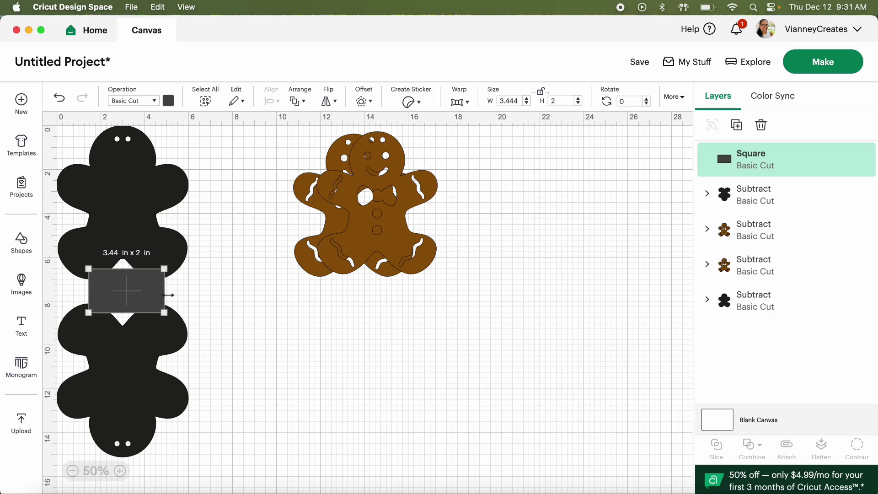
left_click_drag(520, 101, 511, 100)
type("5")
left_click(220, 282)
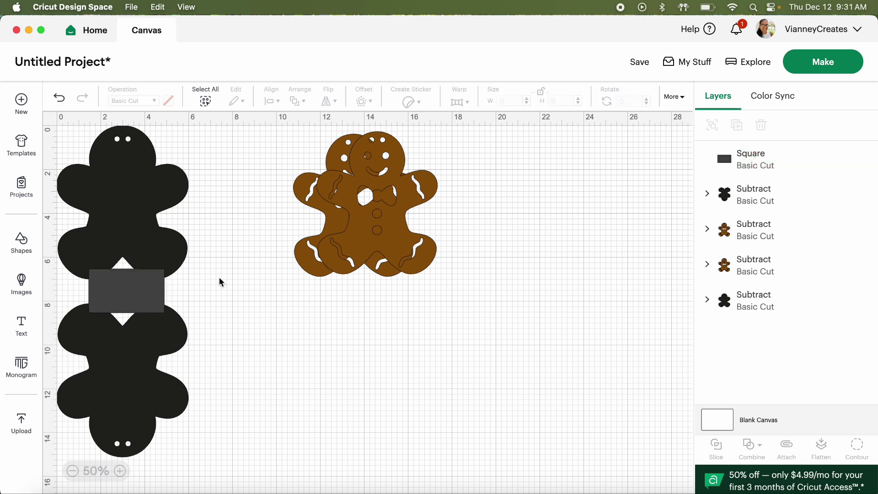
left_click(188, 444)
left_click_drag(169, 444, 137, 428)
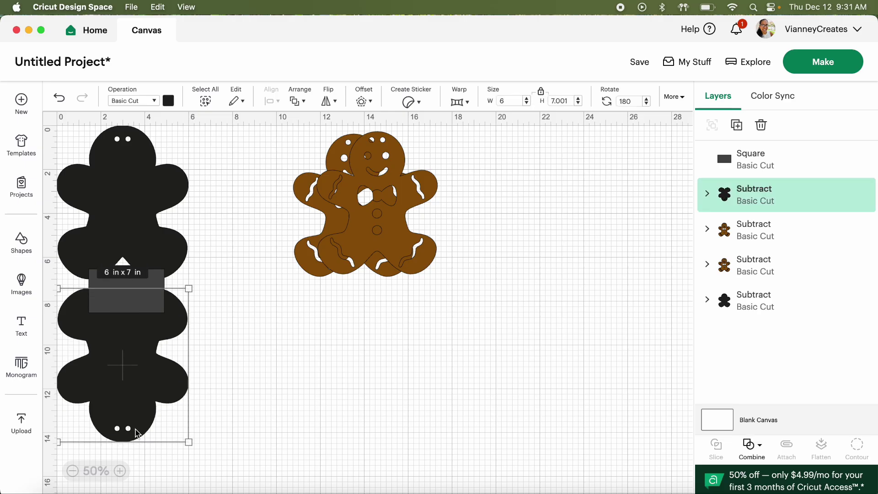
left_click(61, 98)
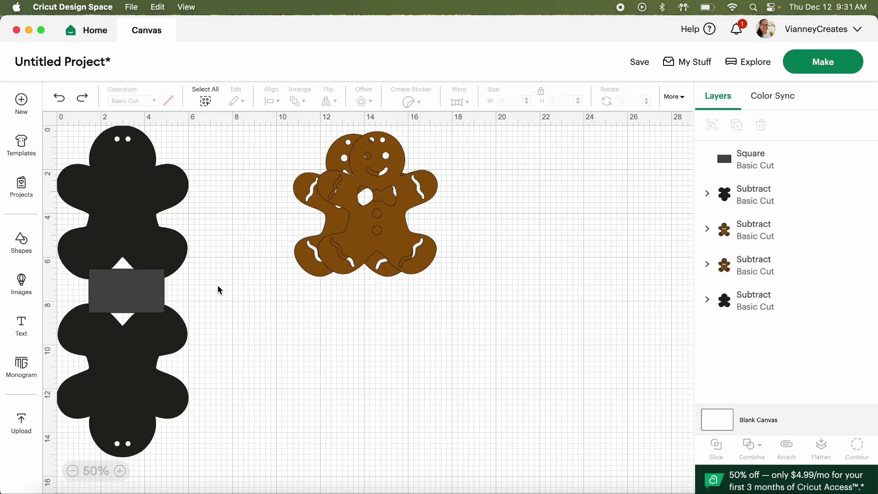
Center the rectangle and the two black backings horizontally with one another
left_click_drag(236, 437, 114, 241)
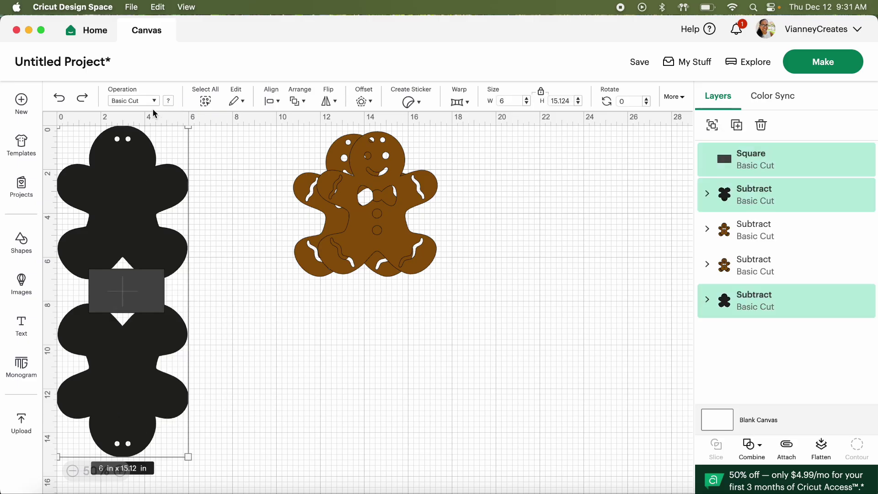
left_click(278, 104)
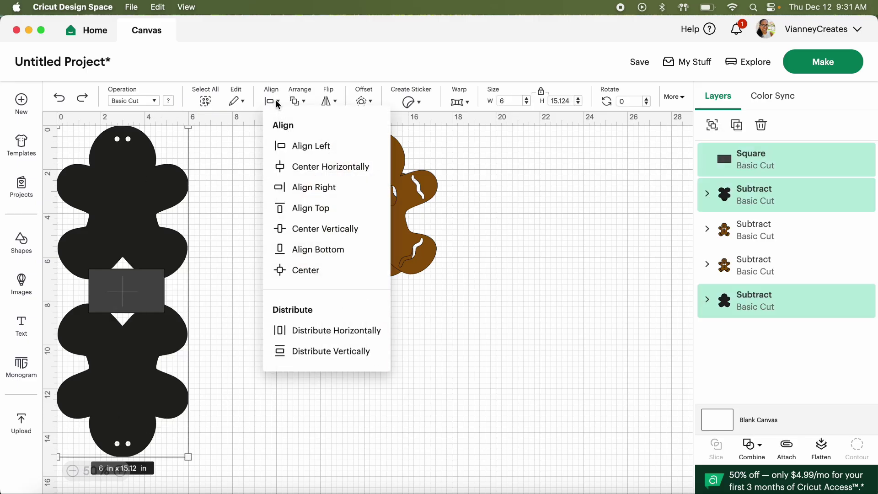
left_click(307, 167)
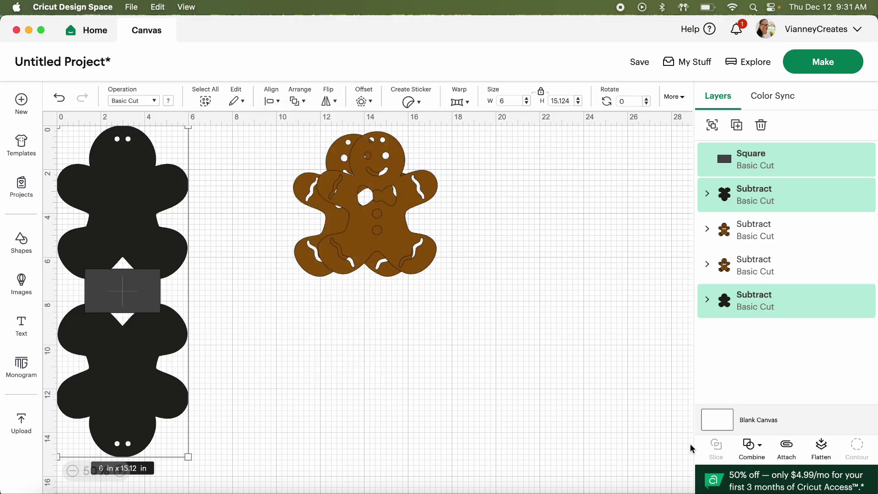
Try uniting the rectangle and both black backings into one shape and shifting it on the canvas
left_click(751, 451)
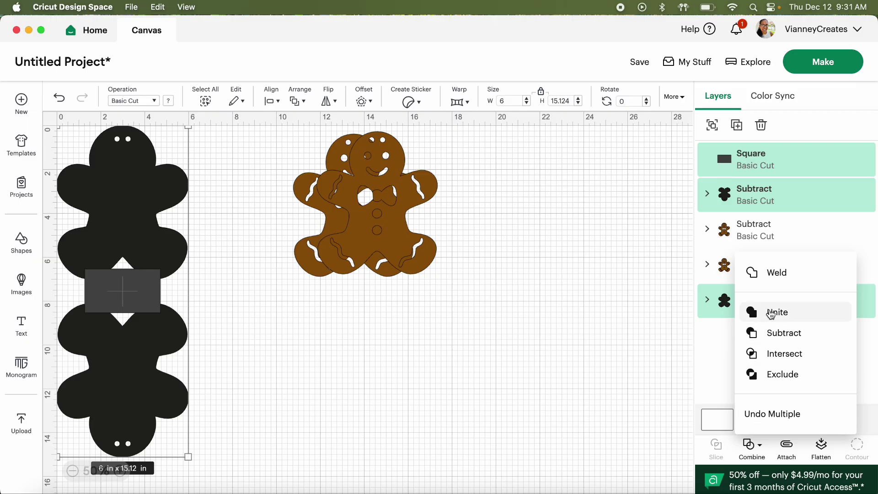
left_click(772, 313)
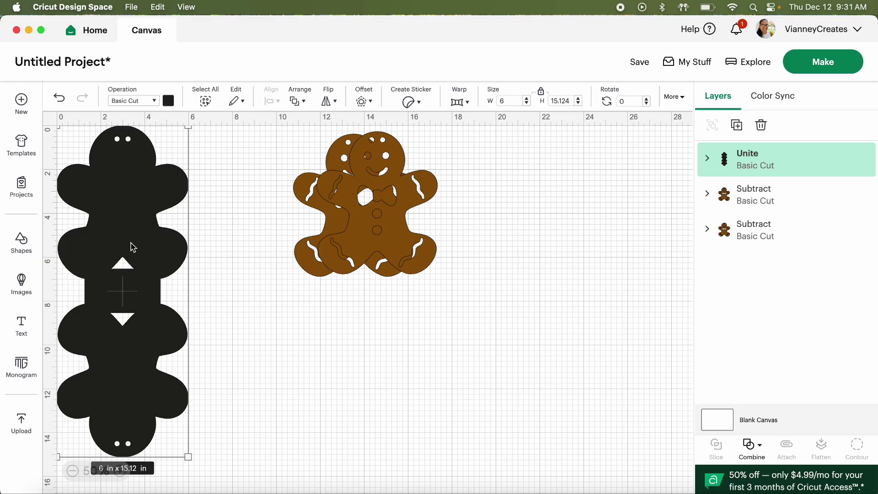
left_click_drag(131, 367, 155, 371)
left_click(258, 371)
left_click(172, 325)
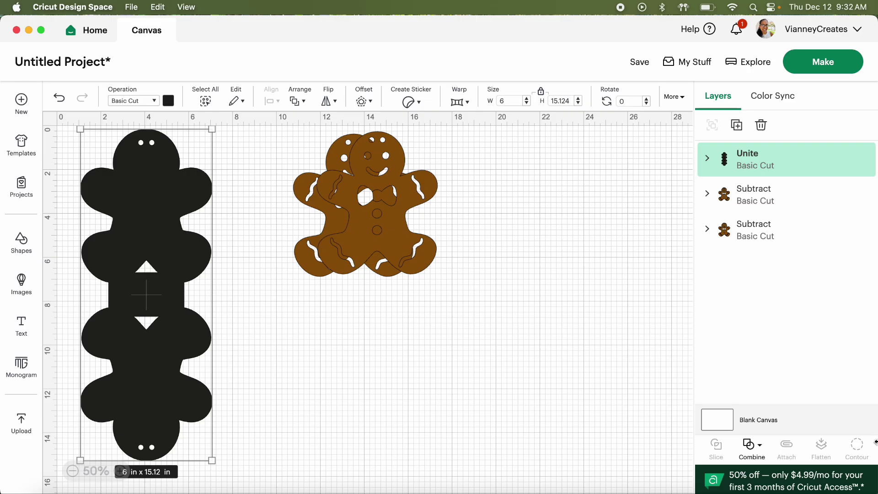
left_click_drag(195, 310, 153, 316)
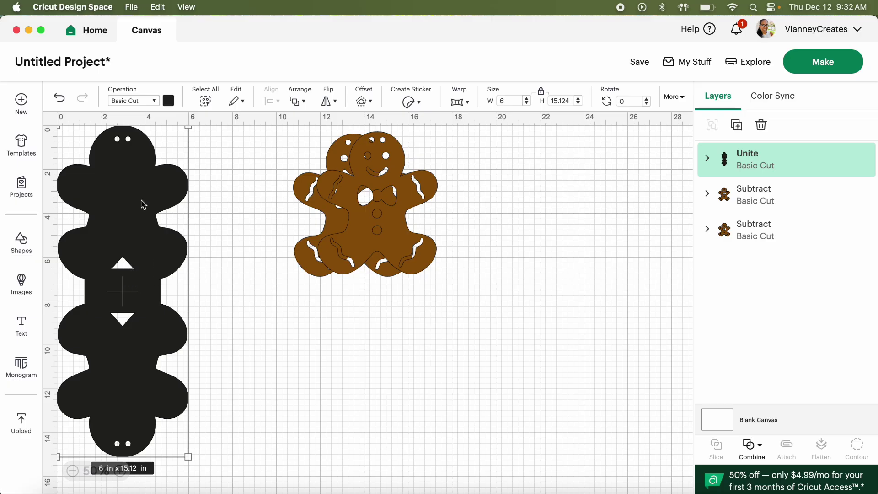
Undo the moves and the uniting of the rectangle and the two backings
left_click(63, 101)
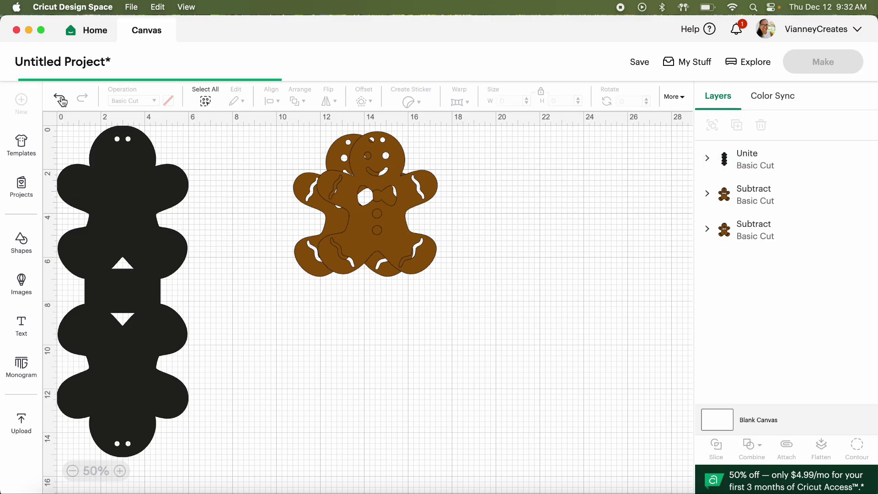
left_click(63, 101)
left_click(63, 101)
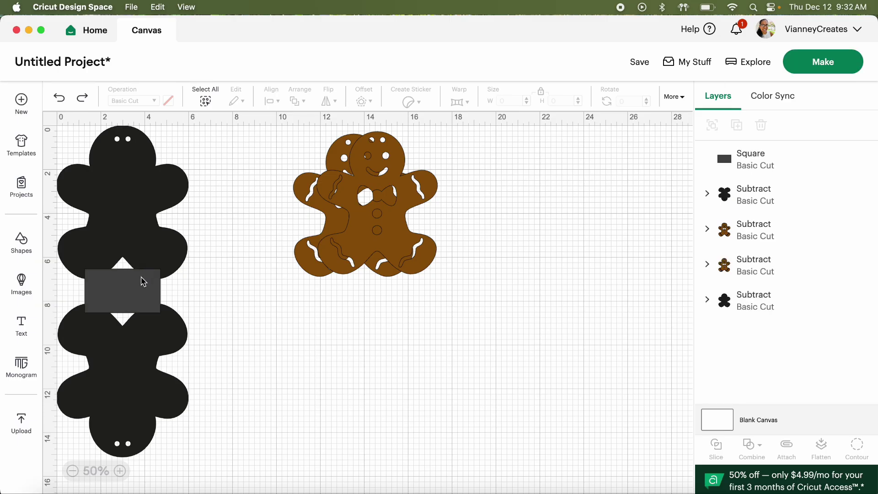
Stretch the rectangle up and down to about 3.22 in high so it covers the triangular notches between the feet
left_click(142, 280)
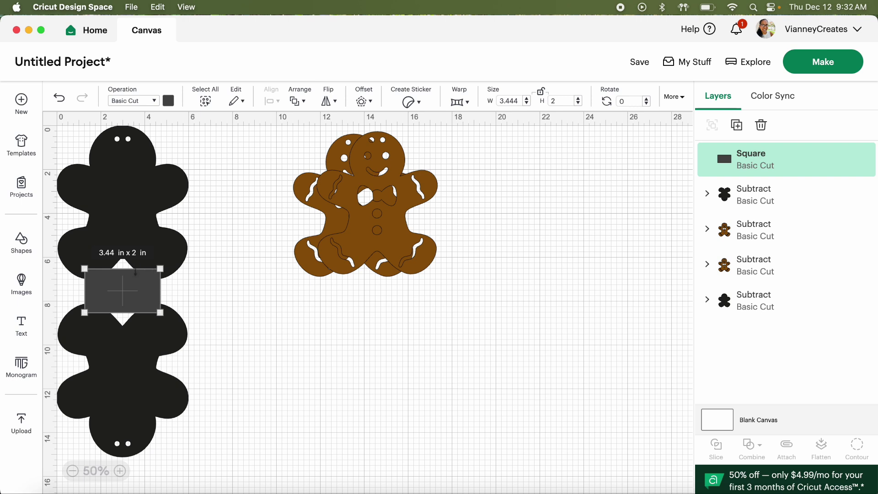
left_click_drag(134, 270, 134, 273)
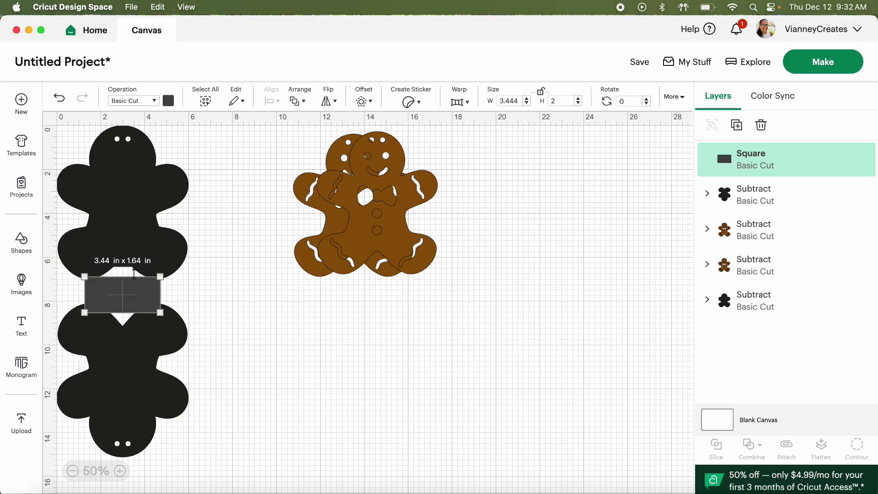
left_click_drag(133, 273, 133, 258)
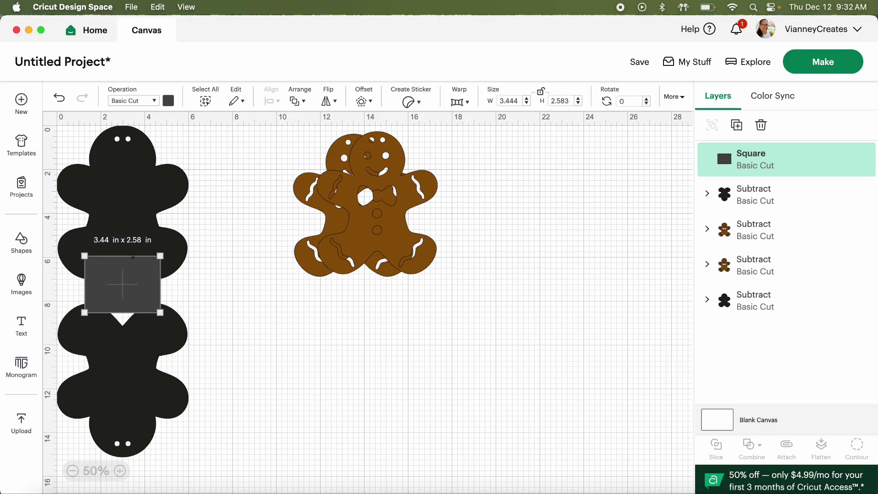
left_click_drag(119, 312, 119, 326)
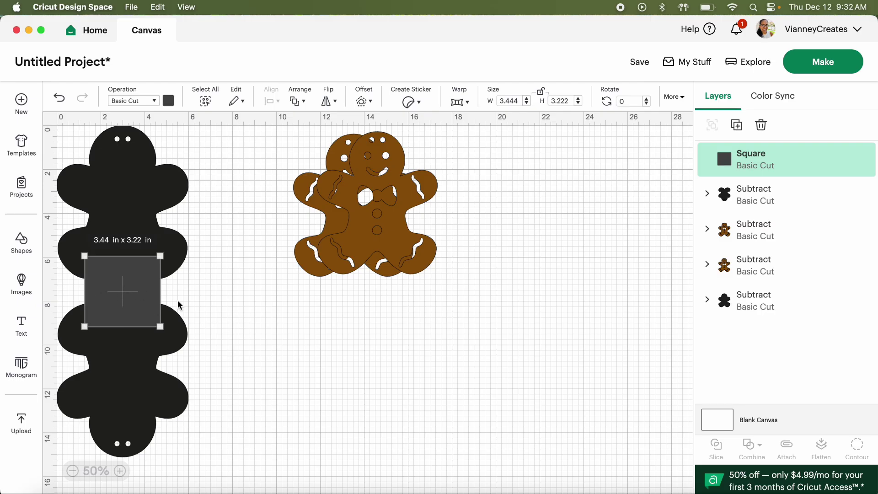
left_click(222, 316)
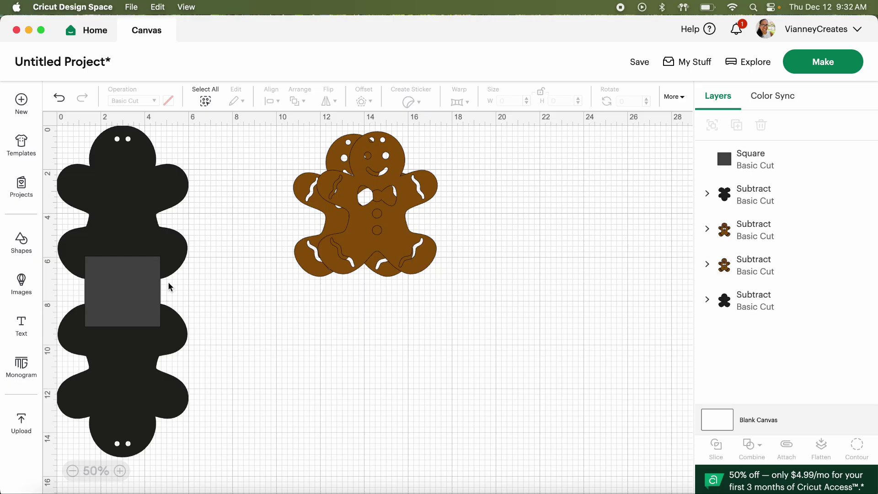
Shift the lower backing slightly down and heighten the rectangle to about 3.64 in so it covers both foot notches
left_click(131, 370)
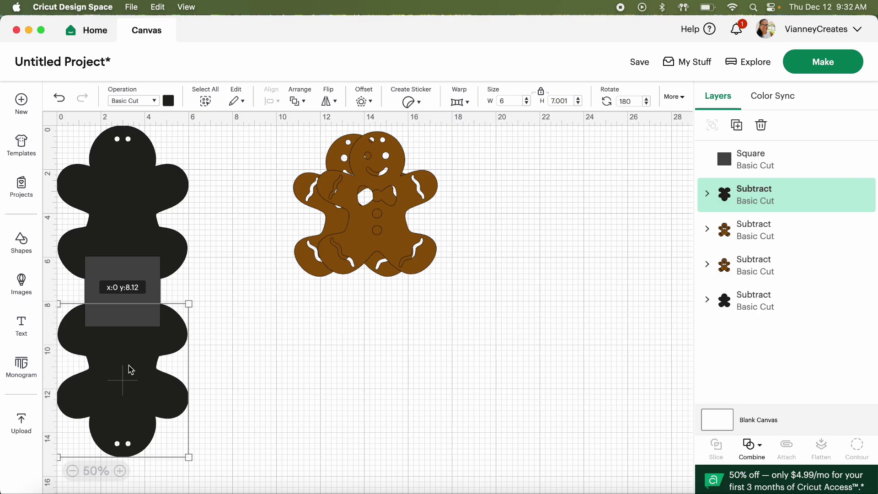
left_click_drag(131, 370, 131, 376)
left_click(123, 281)
left_click_drag(123, 281, 123, 250)
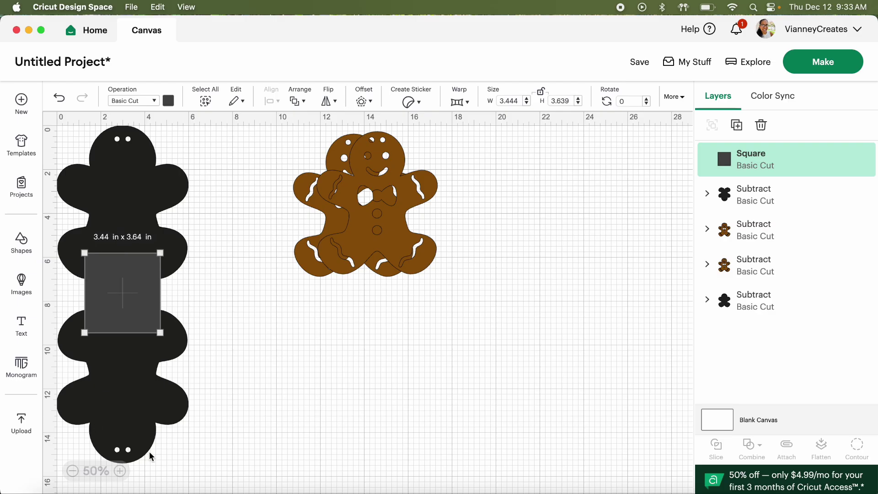
left_click(217, 278)
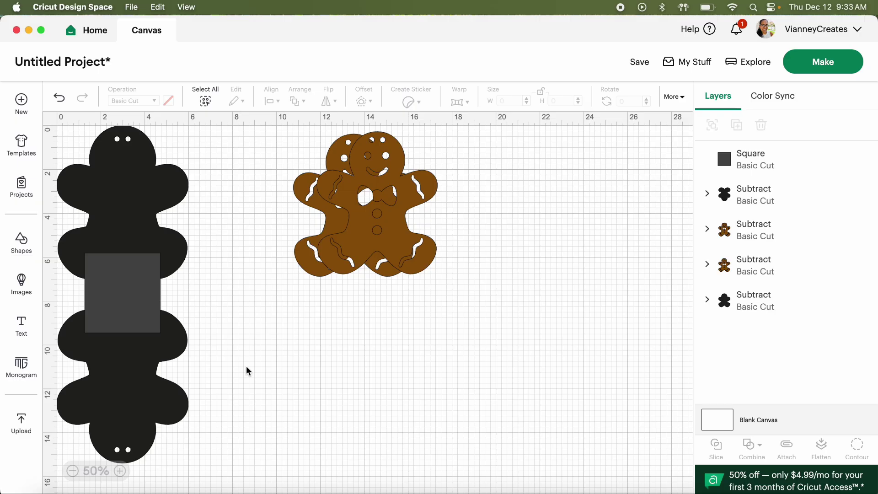
Center the rectangle and both black backings horizontally and unite them into one shape
left_click_drag(207, 460, 88, 207)
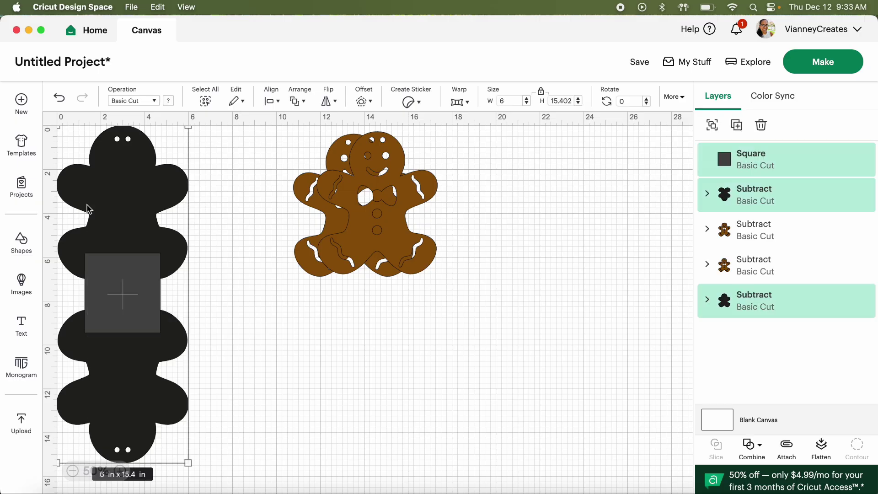
left_click(298, 102)
left_click(272, 101)
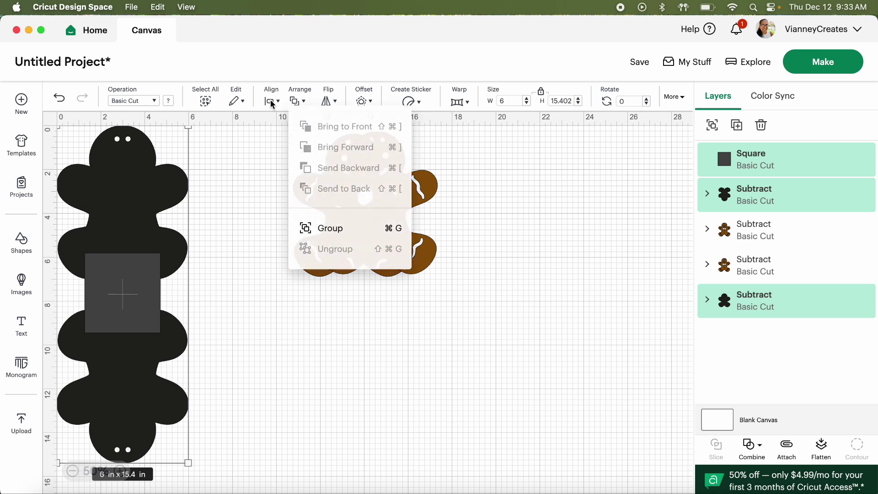
left_click(272, 102)
left_click(317, 167)
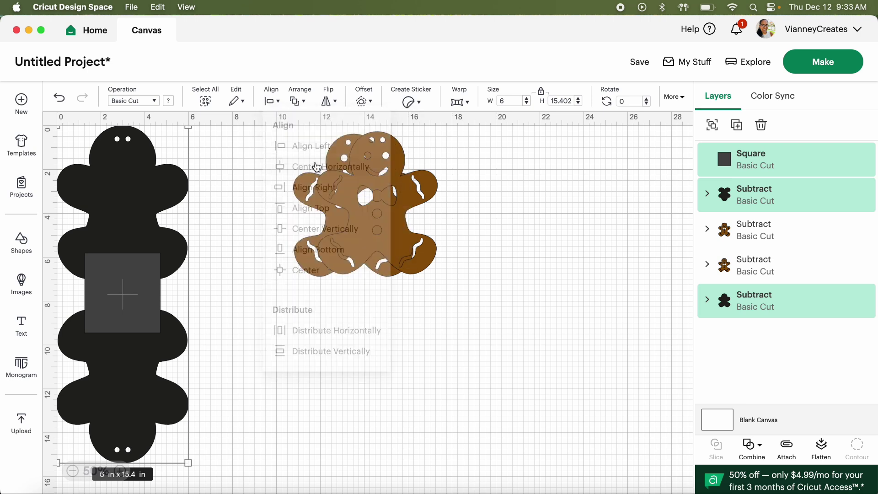
left_click(749, 447)
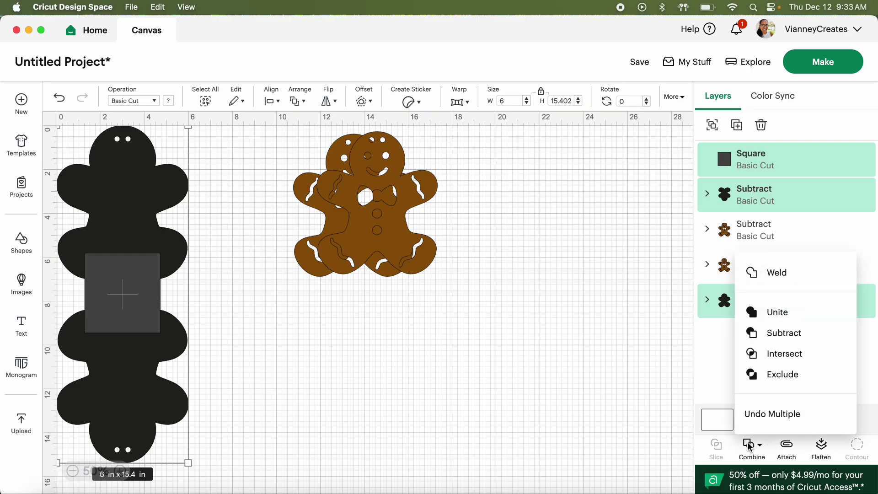
left_click(768, 312)
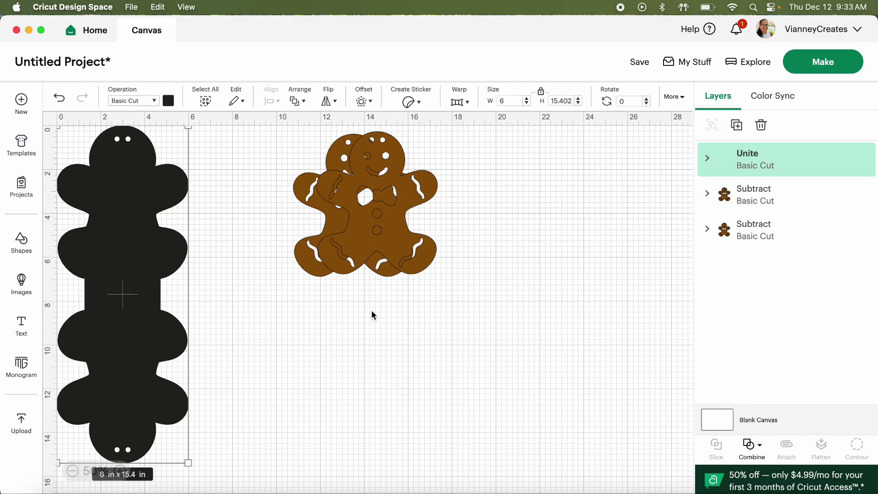
mouse_move(378, 234)
left_mouse_down()
mouse_move(278, 239)
mouse_move(123, 228)
mouse_move(378, 225)
mouse_move(372, 230)
left_mouse_up()
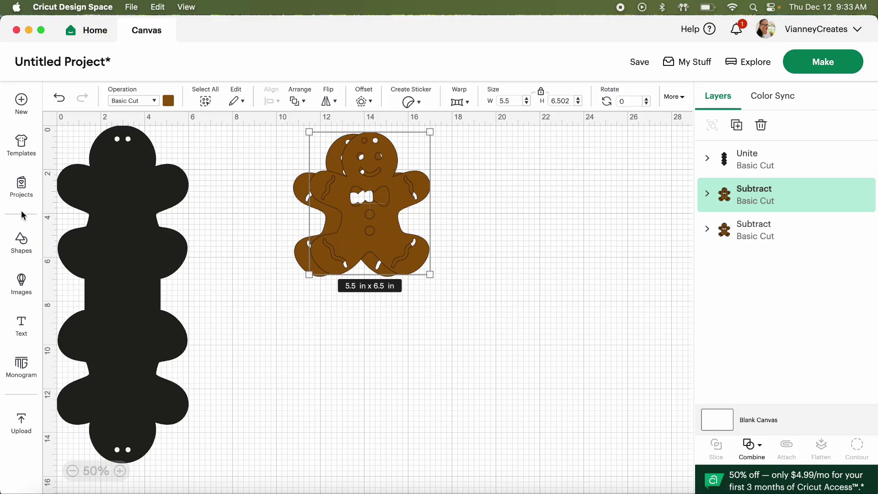
Add a score line and move it to the empty canvas beside the united black backing
left_click(21, 247)
left_click(67, 130)
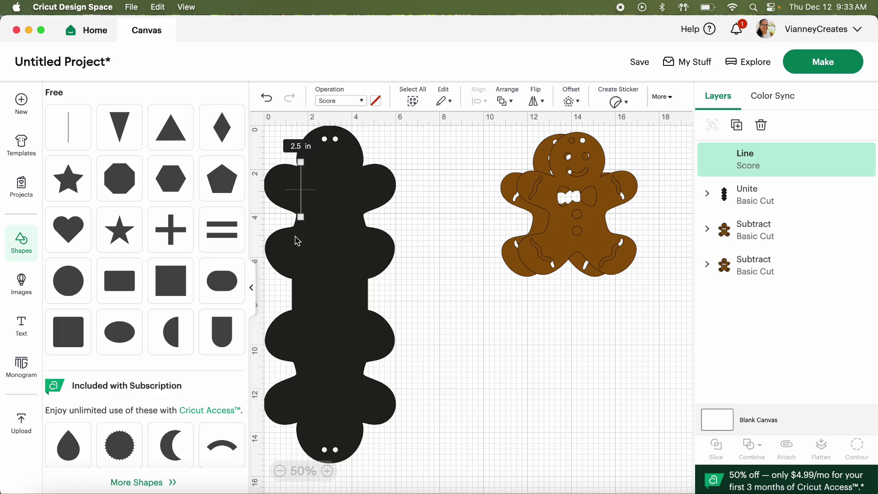
left_click(252, 287)
left_click_drag(92, 181, 232, 298)
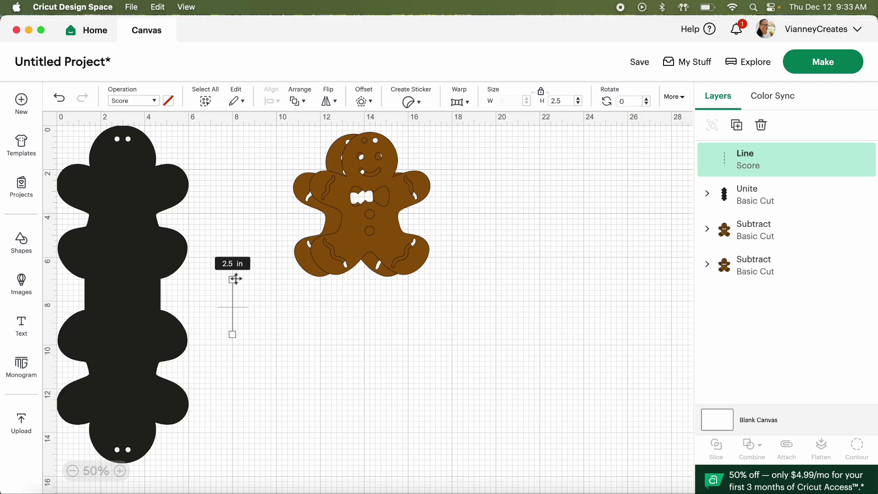
Rotate the score line to 90 degrees and set its length to 3.5 in
left_click(629, 102)
type("90")
key("Return")
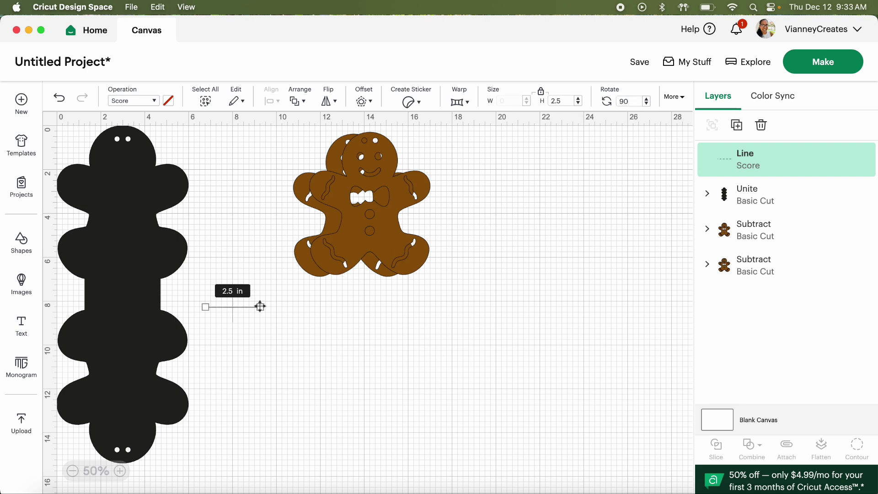
left_click(570, 99)
type("3.")
key("Return")
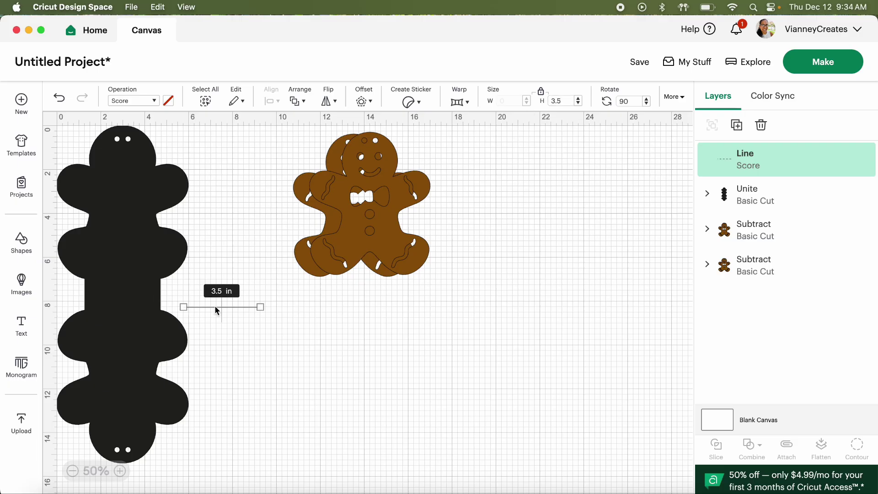
Place the score line across the upper edge of the strip joining the backings and fine-tune its Y position
left_click_drag(223, 309, 124, 282)
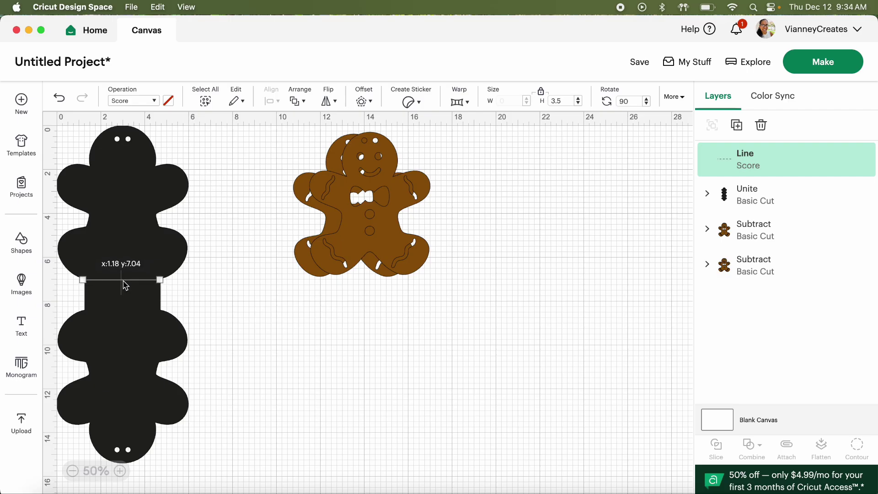
left_click(672, 97)
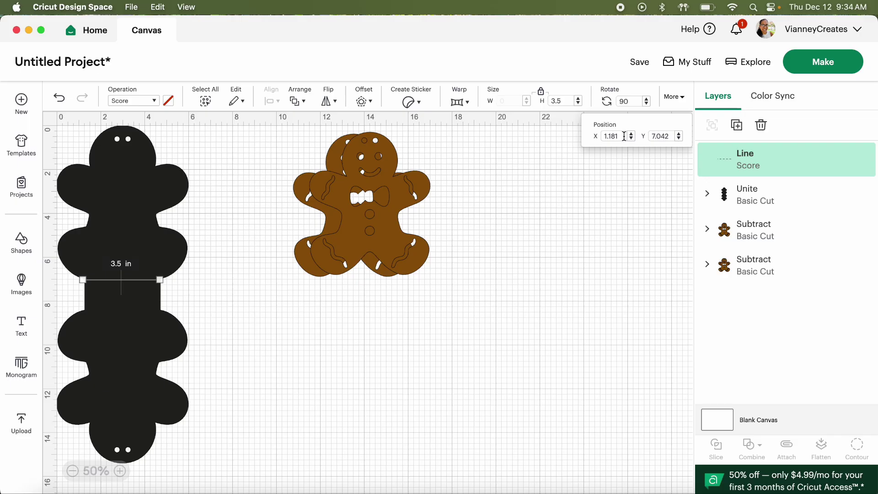
left_click(673, 136)
key("Return")
left_click(206, 286)
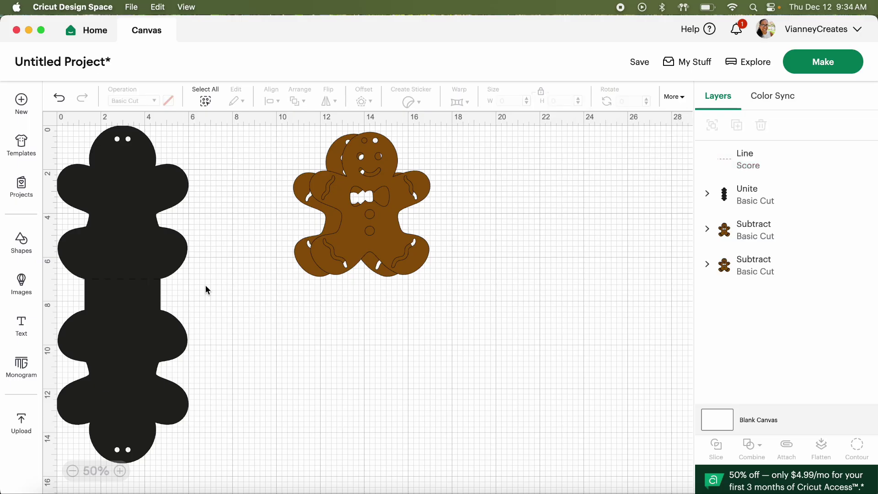
Duplicate the score line and place the copy across the joining strip's lower edge at about X 1.21, Y 8.42
left_click(143, 280)
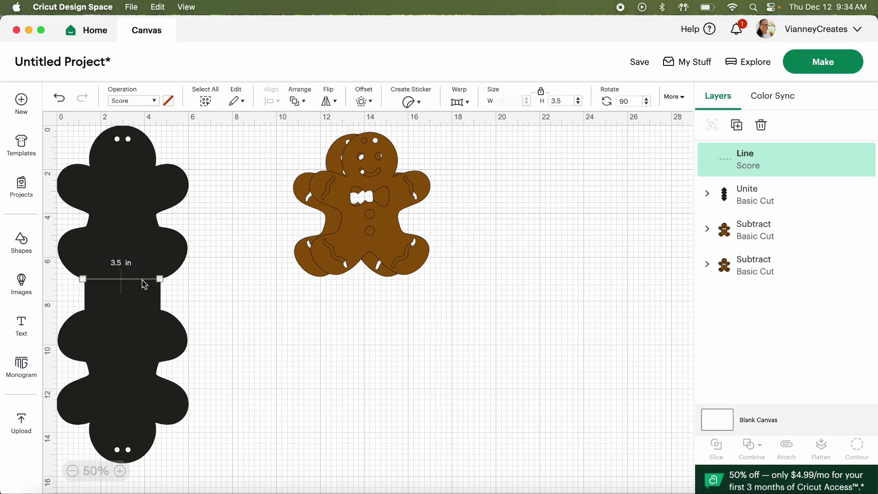
left_click(734, 130)
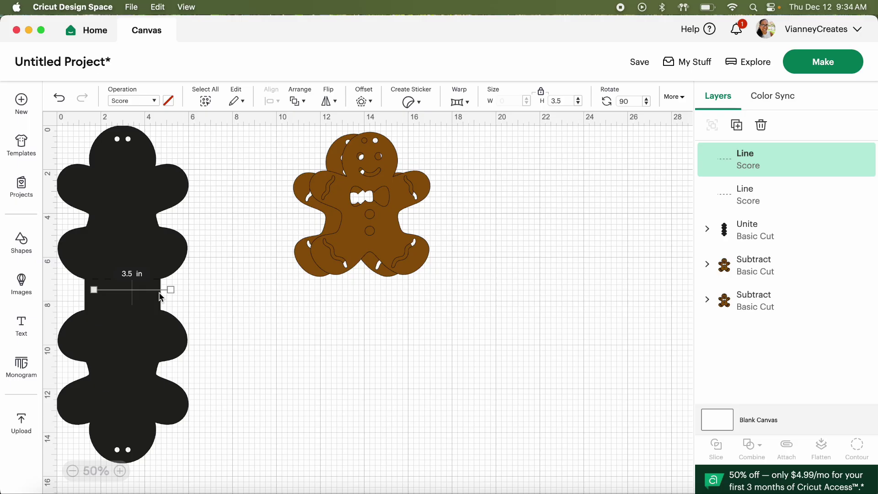
left_click_drag(161, 290, 149, 316)
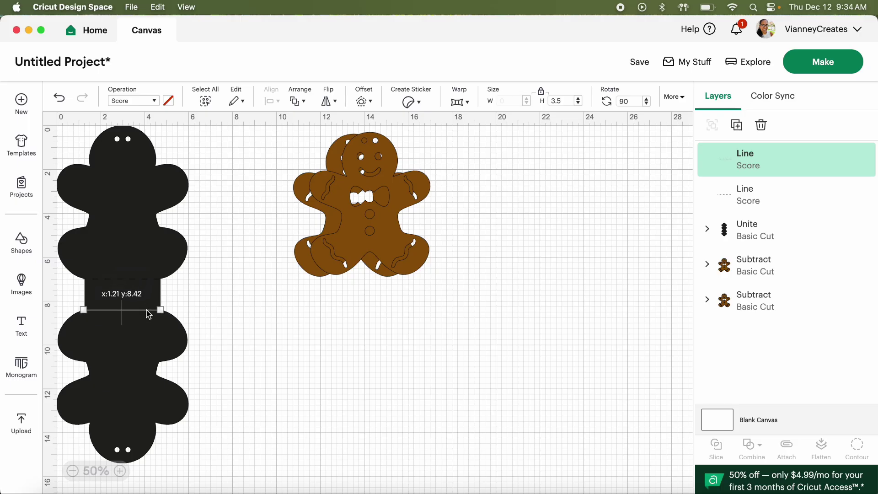
Check the X and Y position of the score line at the joining strip's lower edge
left_click_drag(148, 314, 148, 314)
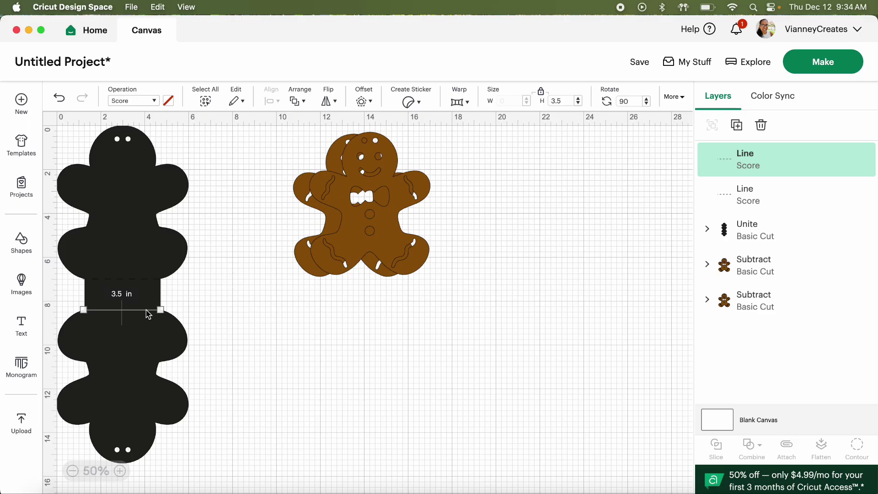
left_click(676, 97)
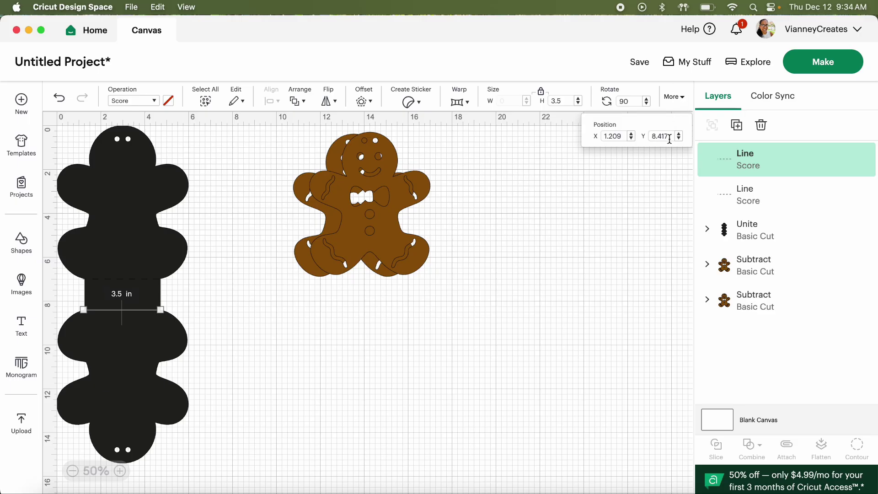
left_click(256, 305)
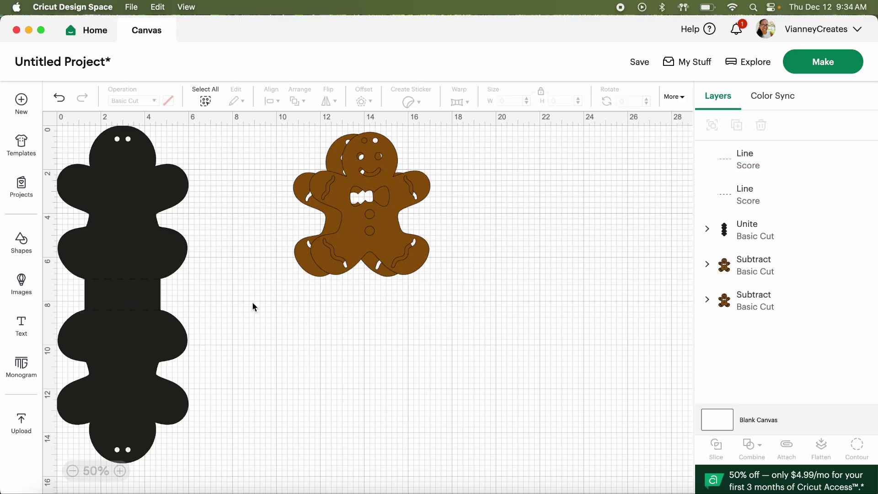
left_click(129, 311)
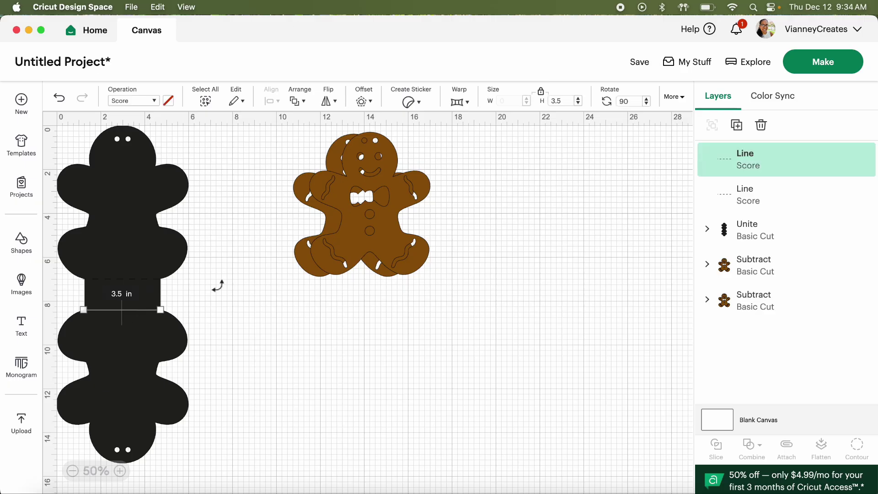
left_click(675, 97)
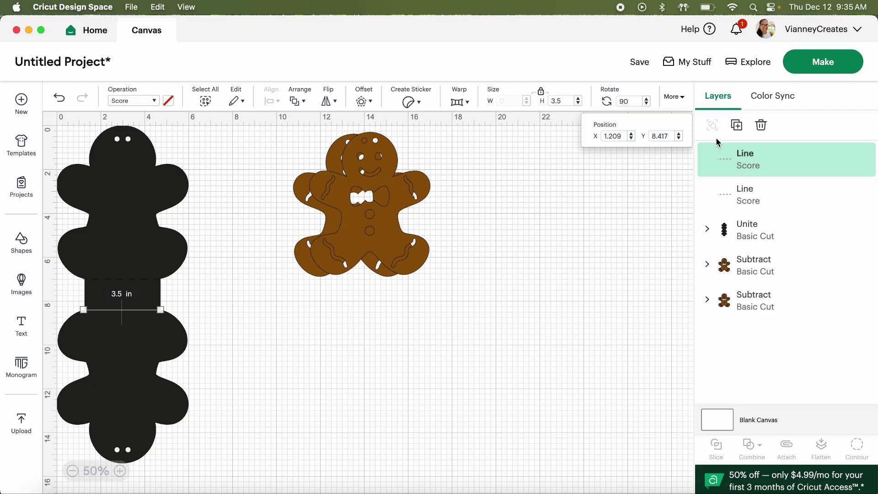
left_click(263, 328)
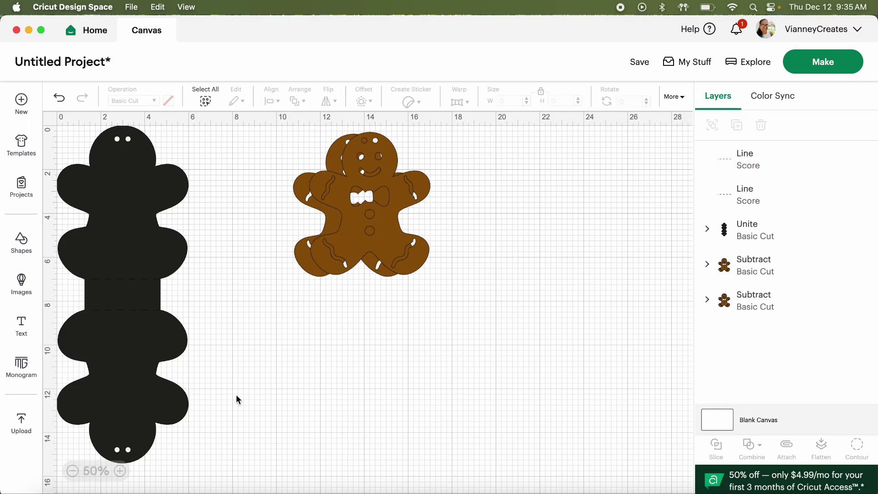
Attach both score lines to the united black backing
left_click_drag(239, 433, 100, 268)
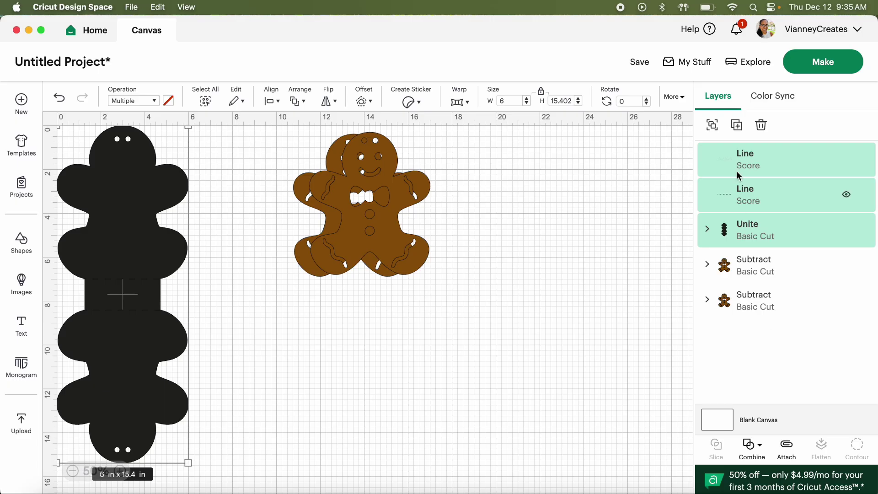
left_click(787, 446)
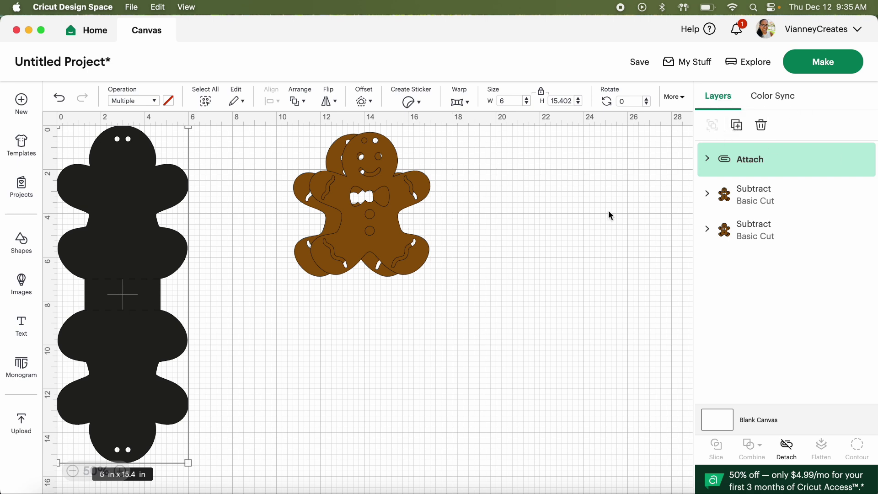
left_click(312, 401)
left_click_drag(137, 346, 112, 338)
Add a square shape and move it to the empty canvas below the brown gingerbread figures
left_click(20, 243)
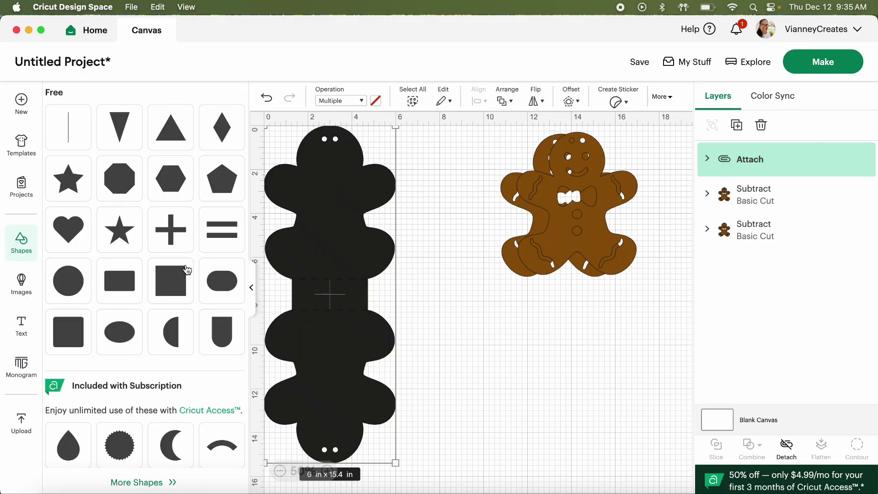
left_click(167, 285)
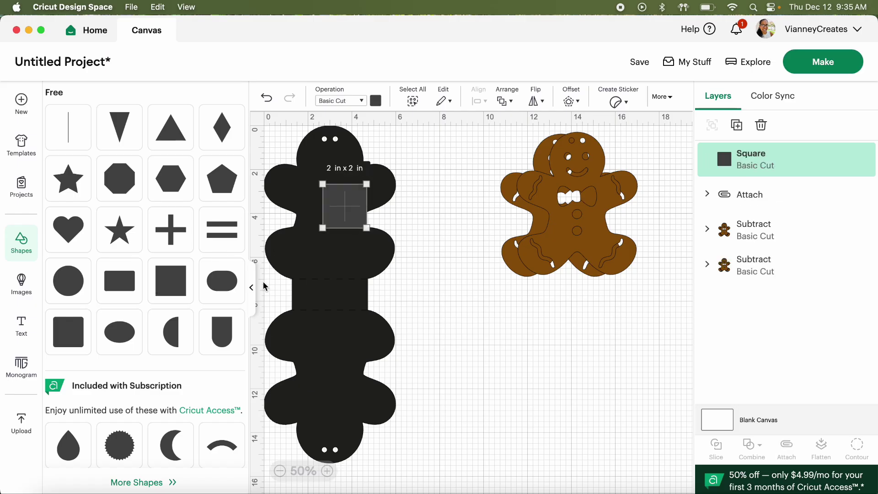
left_click(252, 289)
left_click_drag(140, 201, 354, 372)
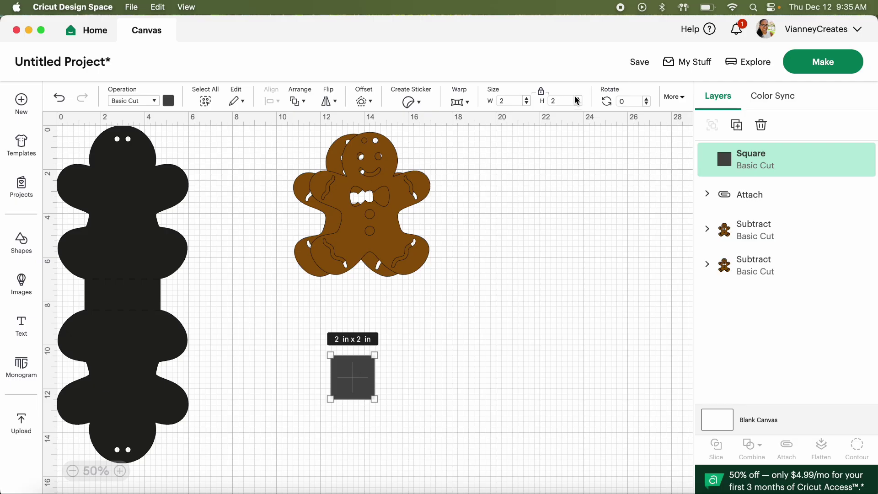
Set the square's width to 2.417 in, unlock its proportions and set its height to 4 in
left_click(514, 98)
left_click(502, 100)
type(".417")
key("Return")
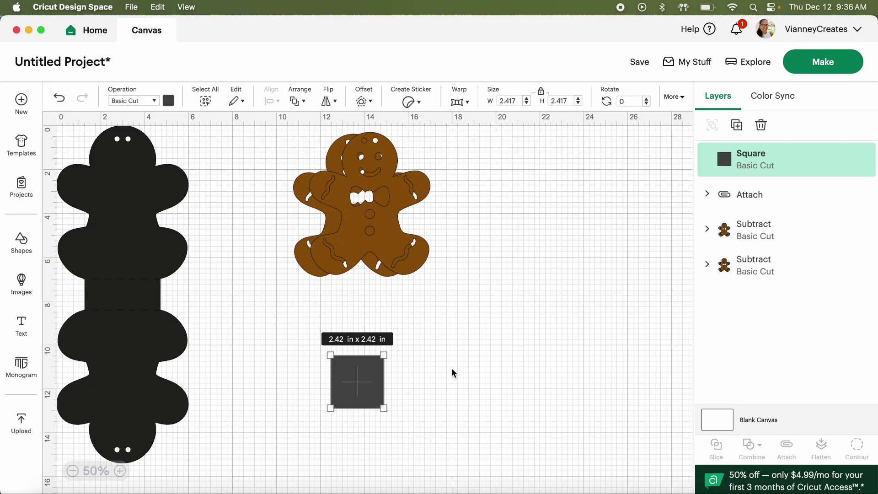
left_click(543, 94)
left_click(541, 101)
type("4.")
Move the gingerbread figures and black backing aside, and place the grey rectangle at the canvas origin
left_click_drag(356, 396, 298, 363)
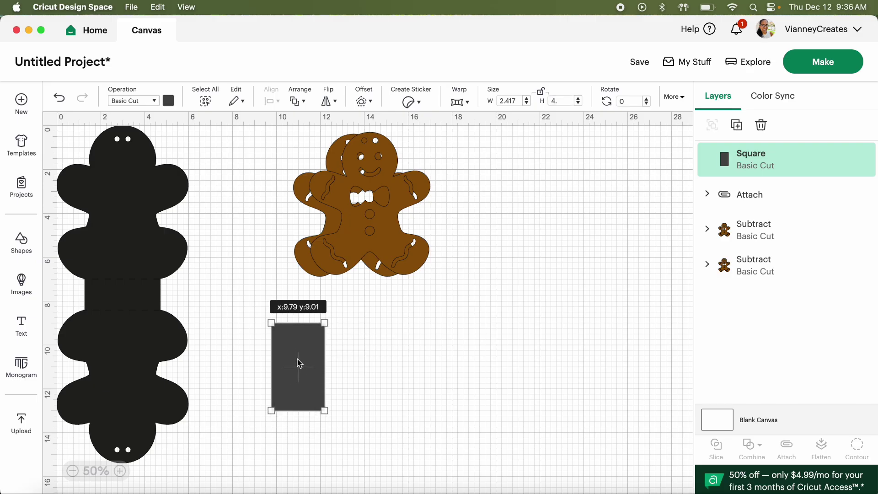
left_click(352, 220)
left_click_drag(353, 221, 497, 224)
left_click_drag(90, 209, 561, 296)
left_click_drag(300, 351, 73, 156)
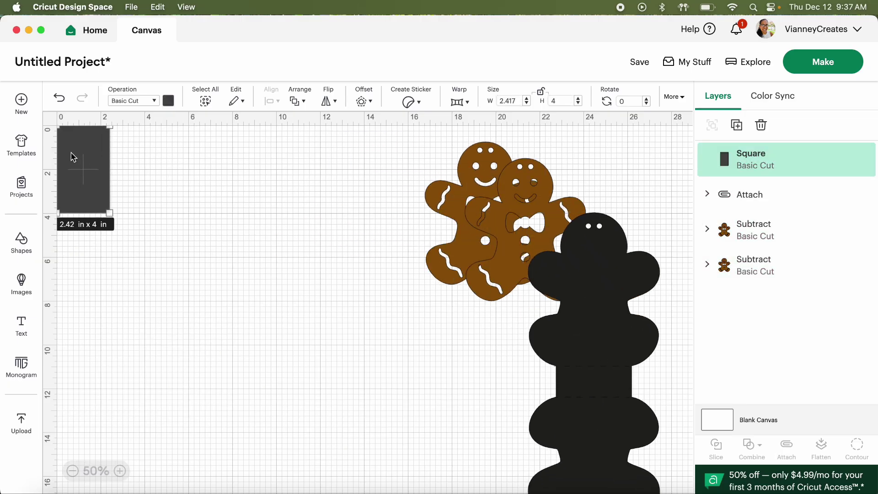
Add a score line beside the grey rectangle and set its length to 4 in
left_click(21, 242)
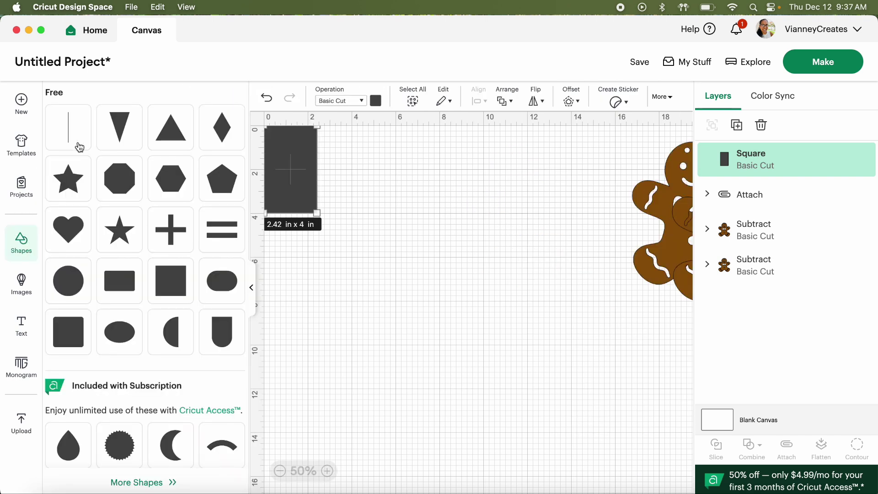
left_click(69, 127)
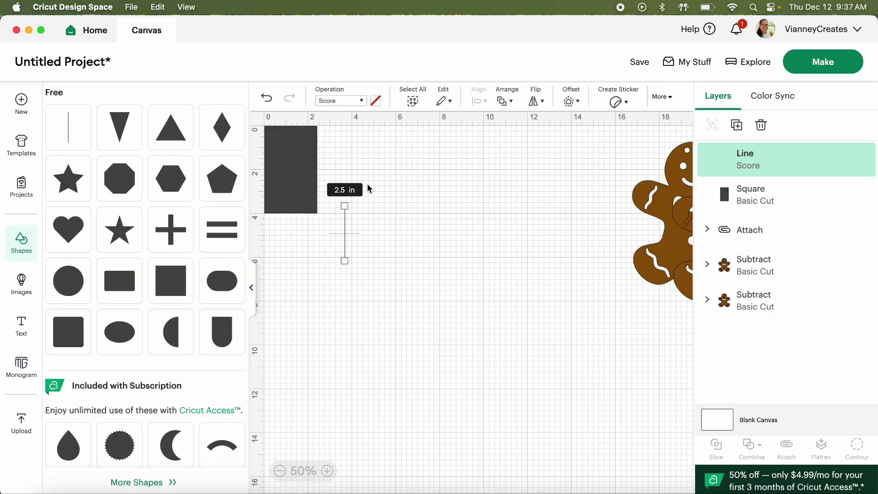
left_click(251, 287)
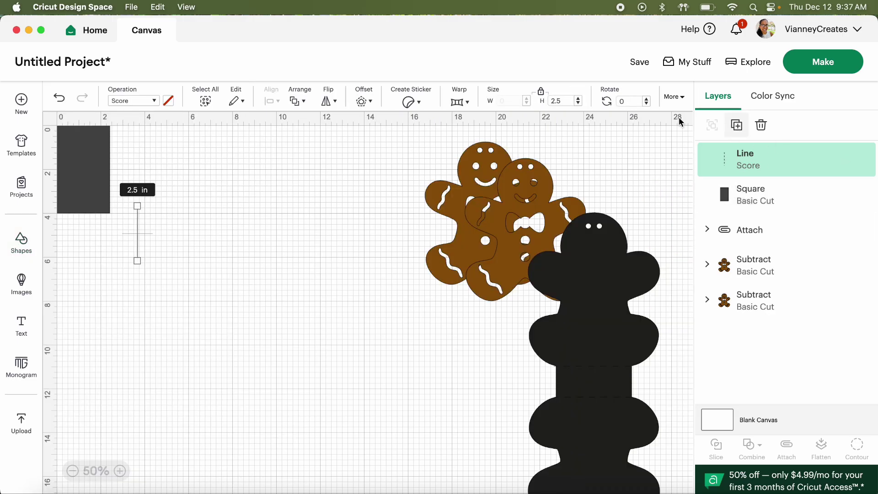
left_click(565, 101)
type("4")
key("Return")
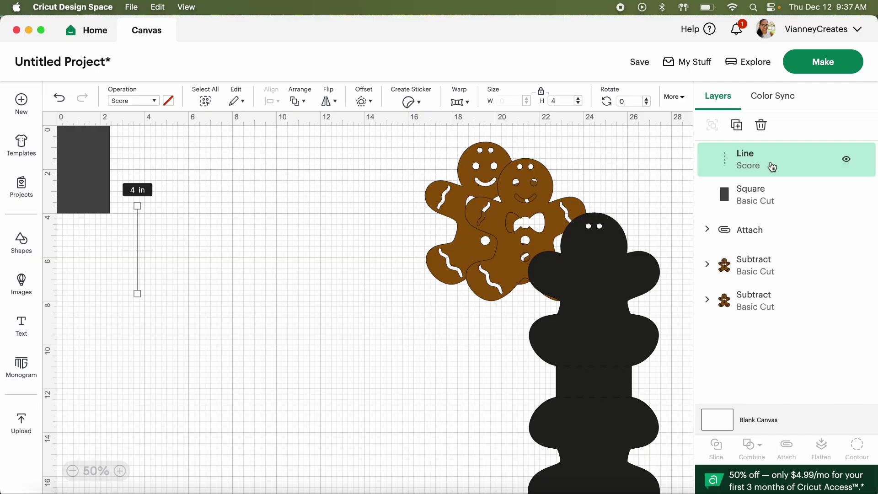
Duplicate the 4 in score line and place the copy on the rectangle at X 0.5, Y 0
left_click(736, 125)
left_click_drag(151, 261, 70, 159)
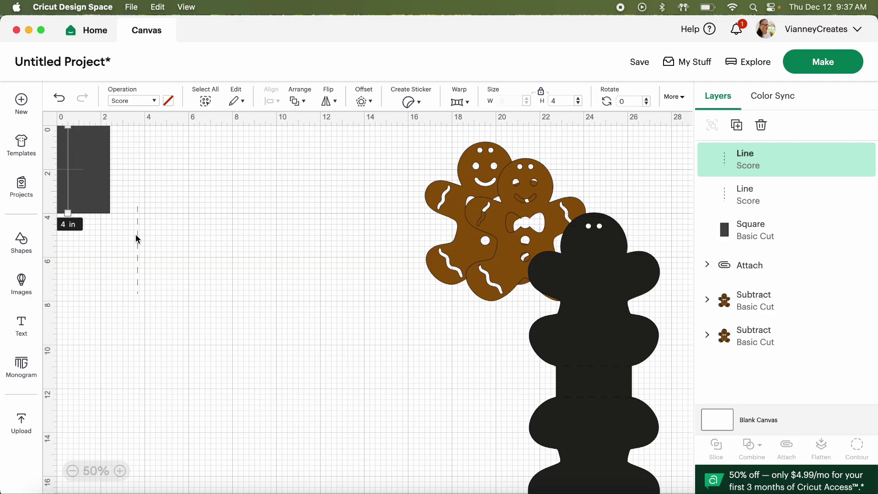
left_click(675, 97)
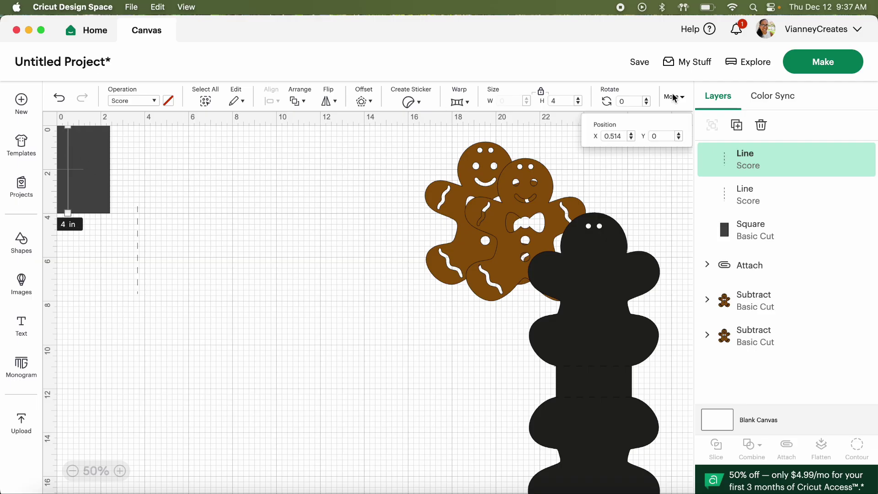
left_click(626, 136)
key("BackSpace")
key("BackSpace")
key("Return")
Move the spare score line farther from the rectangle, and attach the placed score line to the rectangle
left_click(138, 231)
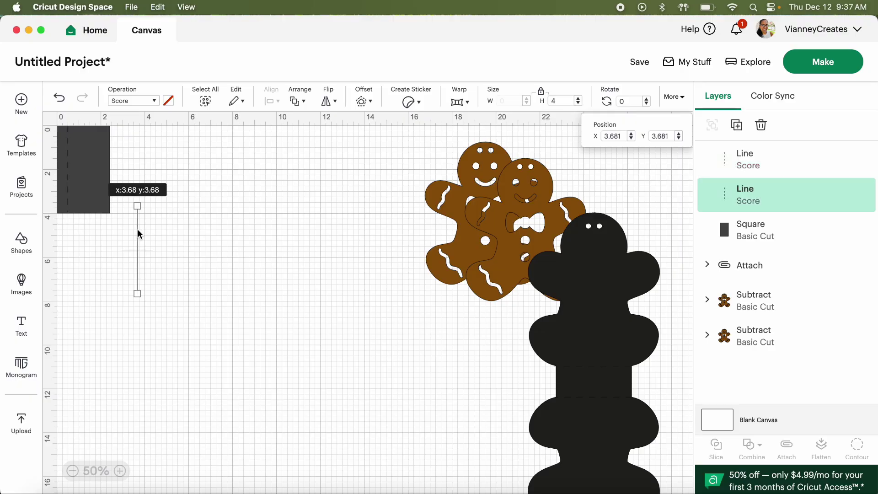
left_click_drag(137, 232, 211, 216)
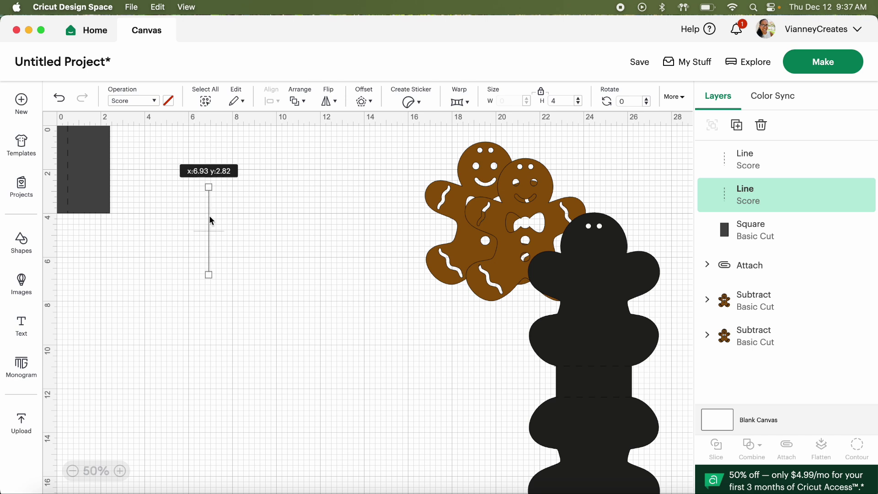
left_click(128, 193)
left_click_drag(98, 221, 53, 169)
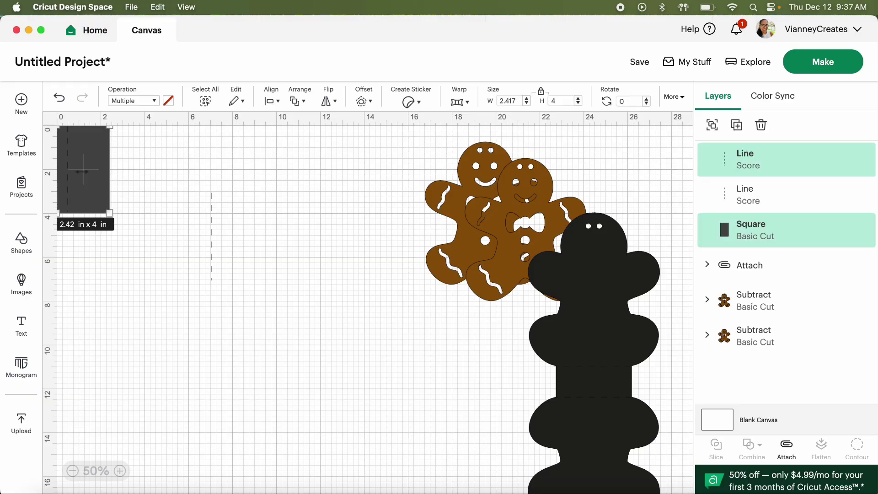
left_click(800, 450)
Rotate the attached rectangle 180 degrees and return it to the canvas origin
left_click_drag(76, 188, 105, 220)
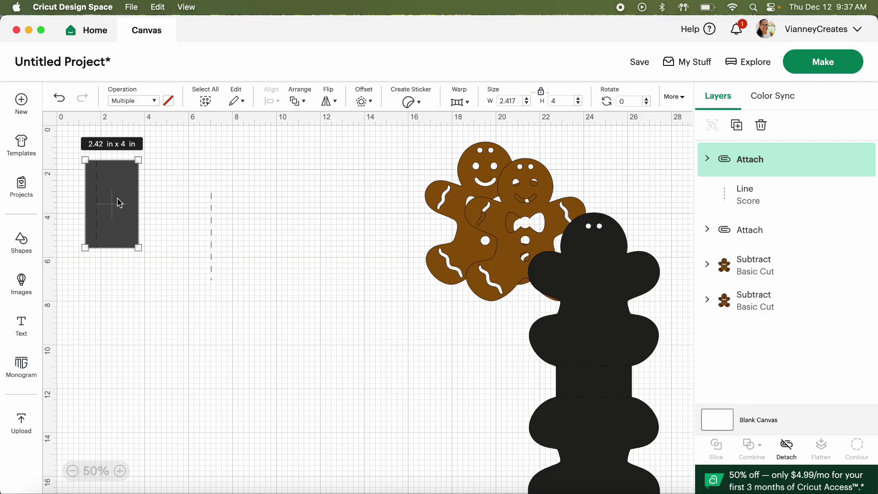
left_click(621, 101)
type("180")
key("Return")
left_click_drag(114, 192, 87, 158)
Place the spare score line over the rectangle at X 0.5, Y 0
left_click_drag(212, 237, 90, 170)
left_click_drag(74, 162, 71, 162)
left_click(674, 96)
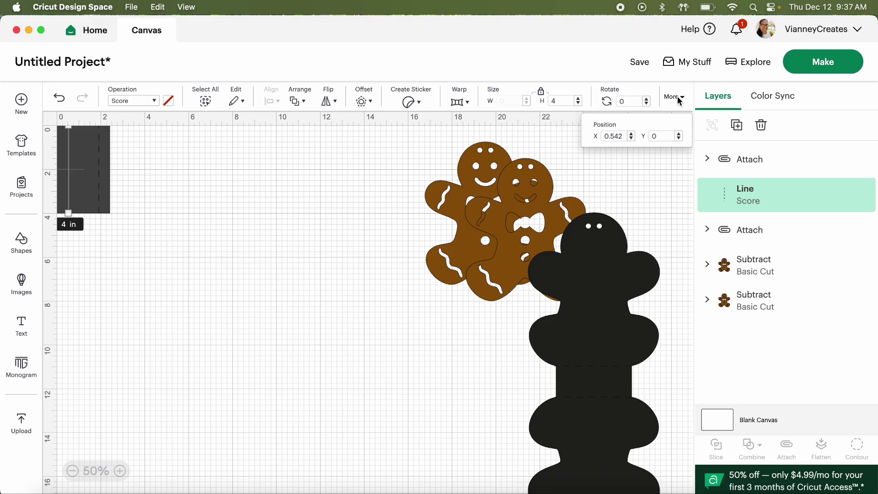
left_click(625, 136)
key("Return")
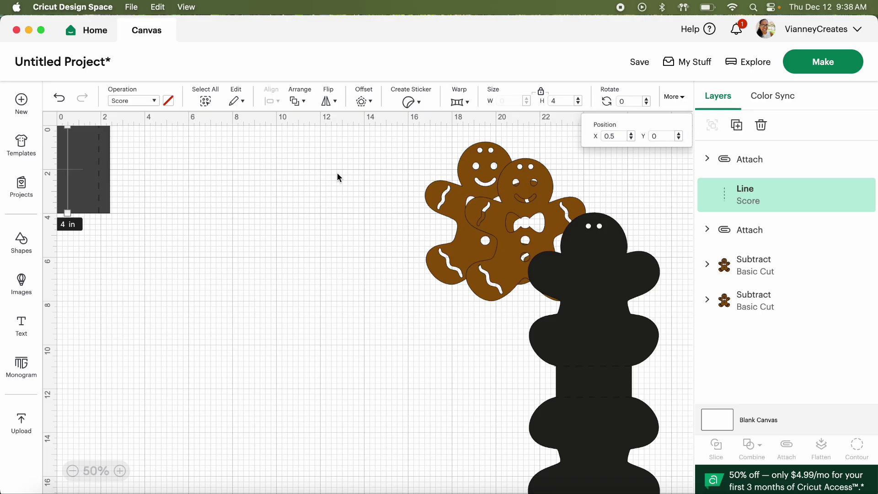
left_click(150, 214)
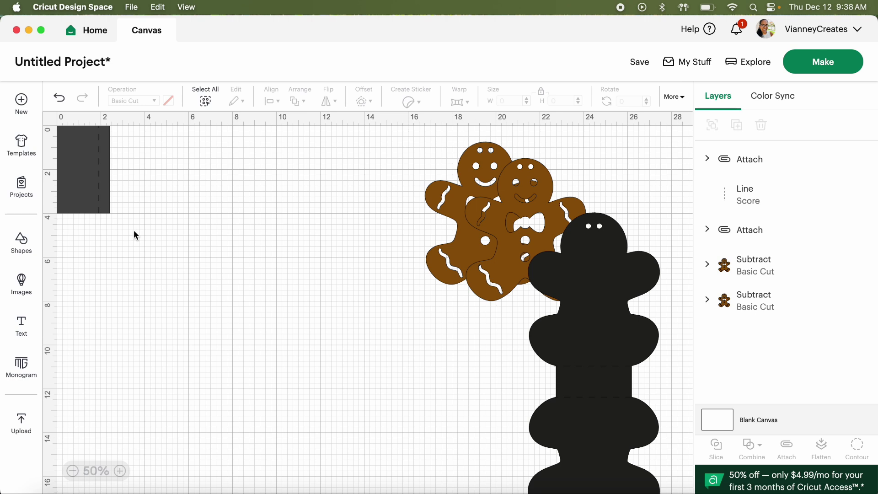
Bring the loose score line in front of the rectangle by reordering it, and set the rectangle back beneath it at the origin
left_click_drag(73, 176, 134, 158)
left_click(67, 164)
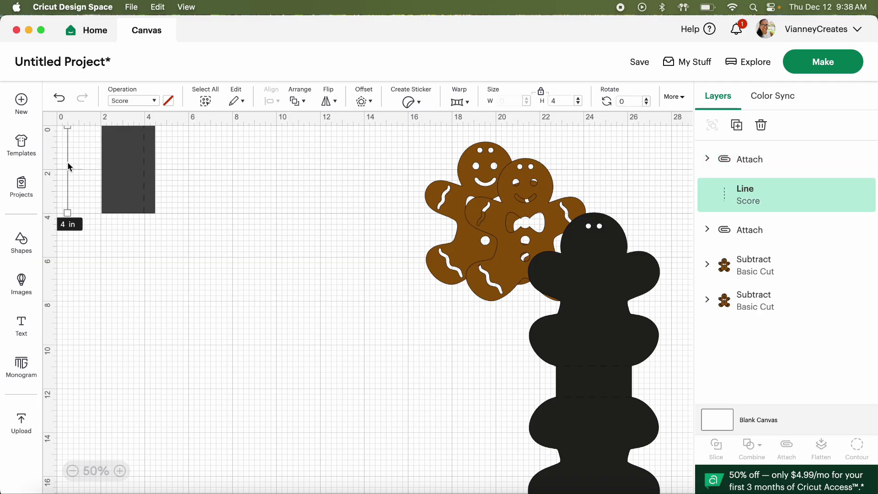
left_click(296, 101)
left_click(339, 130)
left_click_drag(151, 151, 108, 147)
Attach the second score line to the rectangle and move the scored piece to open canvas
left_click_drag(151, 224, 51, 148)
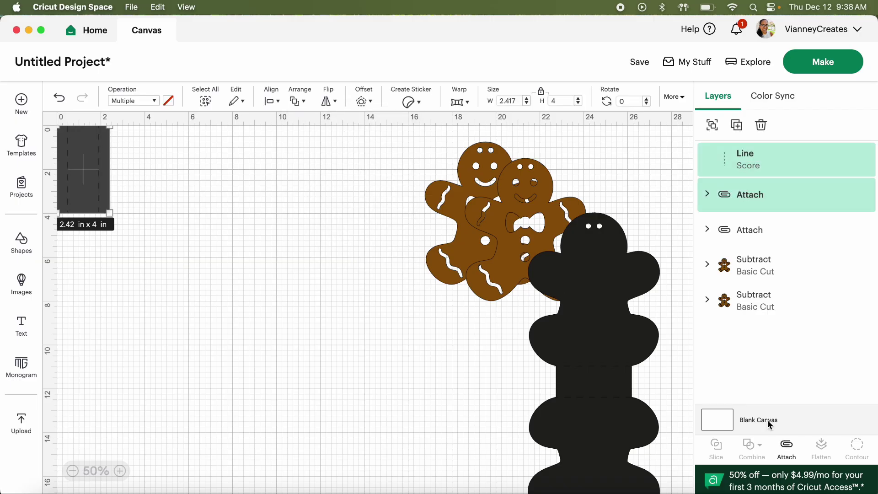
left_click(786, 446)
left_click_drag(78, 179, 170, 210)
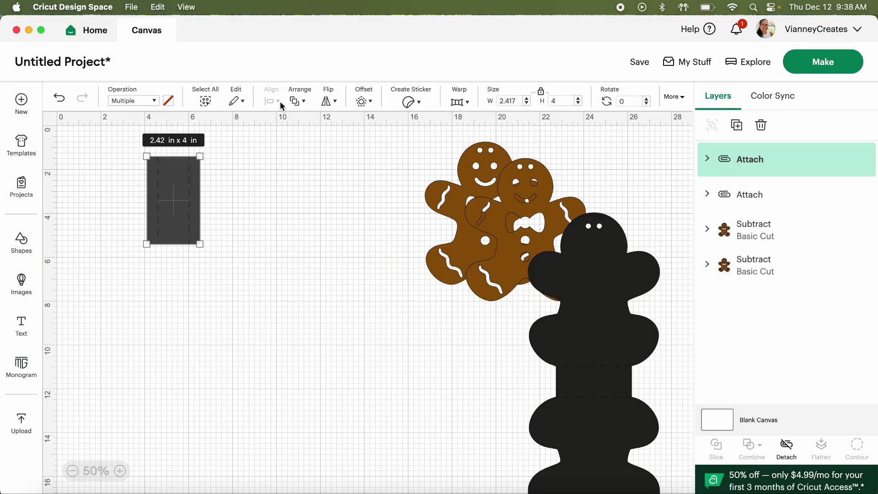
Duplicate the scored rectangle and line up both pieces side by side along the canvas's upper edge
left_click(737, 125)
left_click_drag(192, 189, 280, 180)
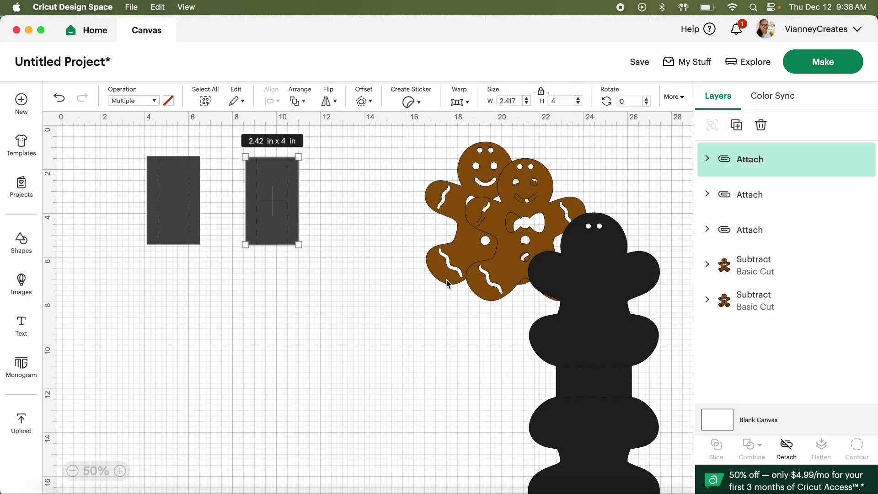
left_click_drag(181, 197, 205, 187)
left_click_drag(269, 189, 318, 157)
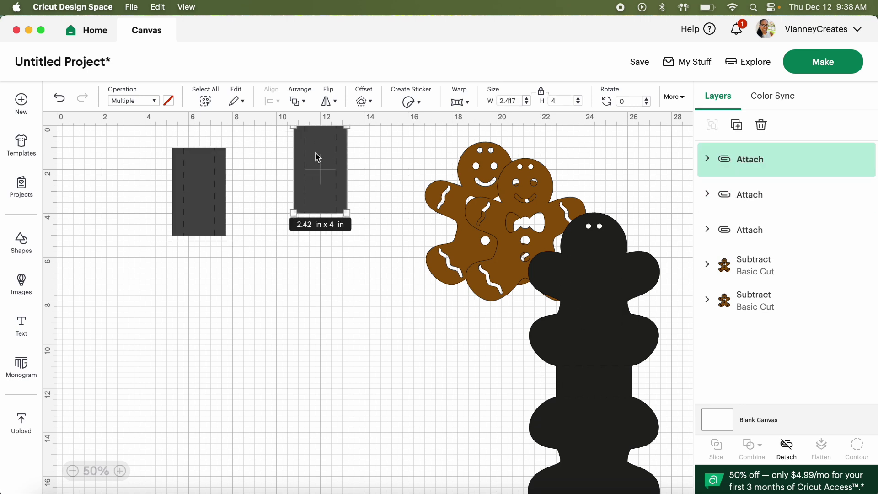
left_click_drag(185, 189, 228, 162)
Move the black backing back to the canvas origin and stack the two scored rectangles beside it
left_click_drag(602, 319, 122, 229)
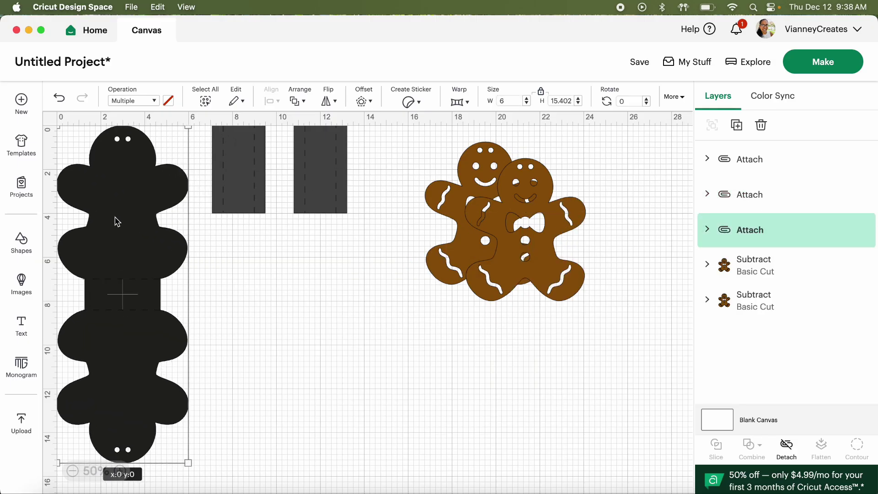
left_click(306, 195)
left_click_drag(306, 194, 224, 289)
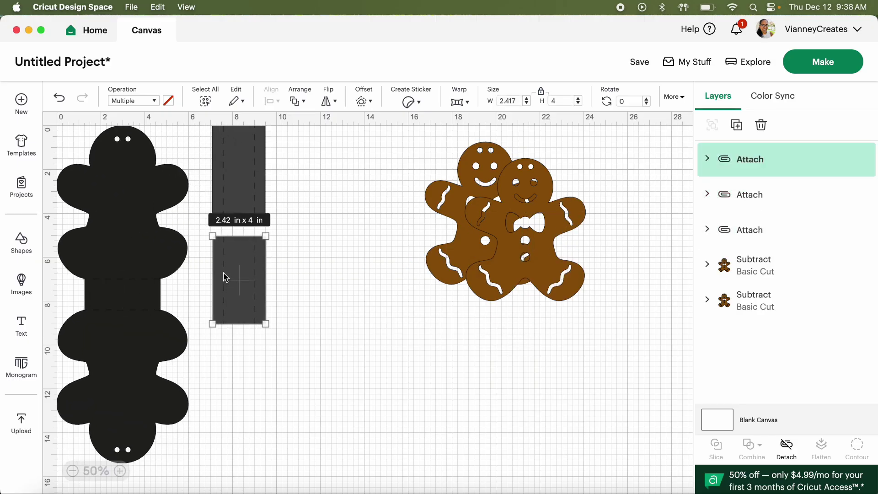
left_click(235, 198)
left_click_drag(235, 197, 228, 195)
left_click_drag(232, 251, 230, 255)
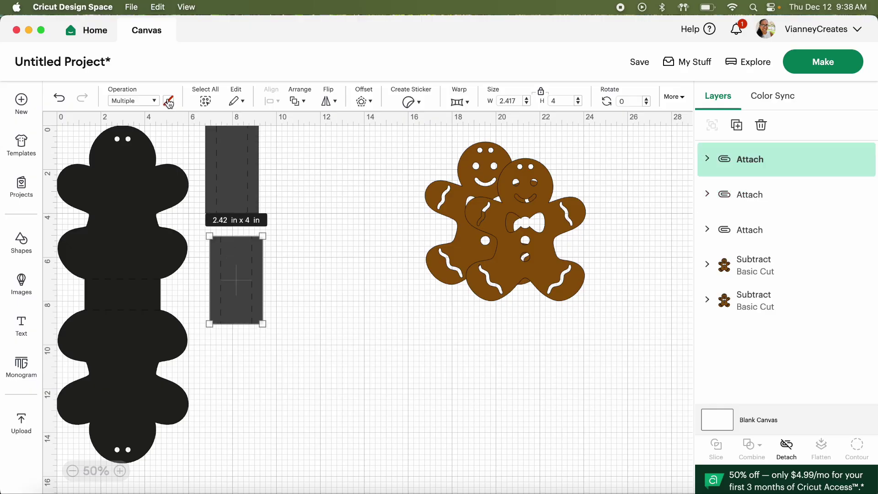
left_click(230, 164)
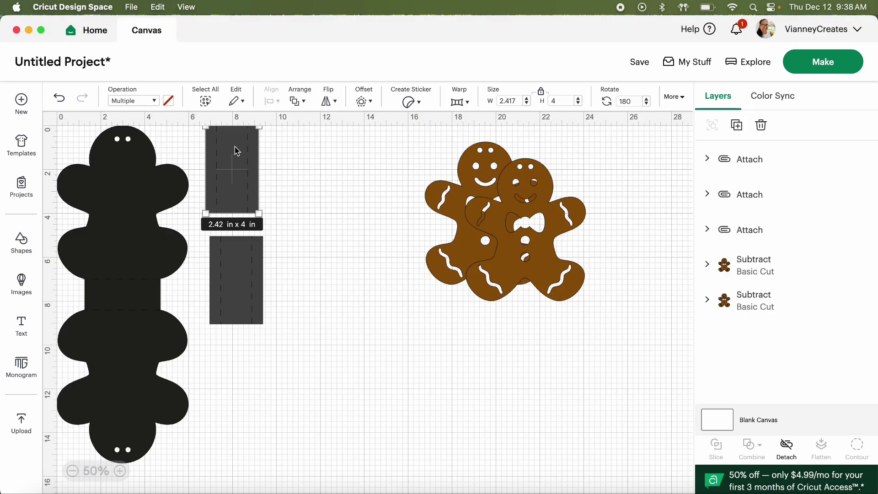
mouse_move(238, 157)
left_mouse_down()
mouse_move(251, 161)
mouse_move(233, 153)
left_mouse_up()
left_click(59, 98)
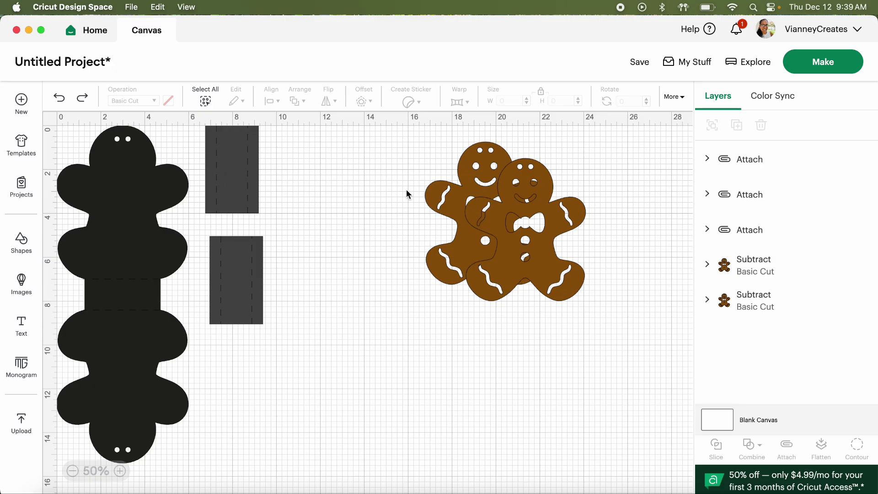
left_click(136, 183)
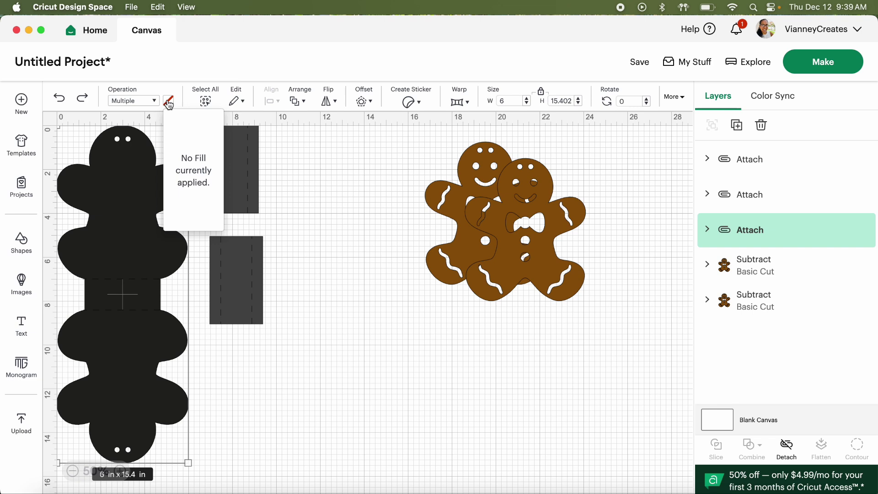
left_click(137, 101)
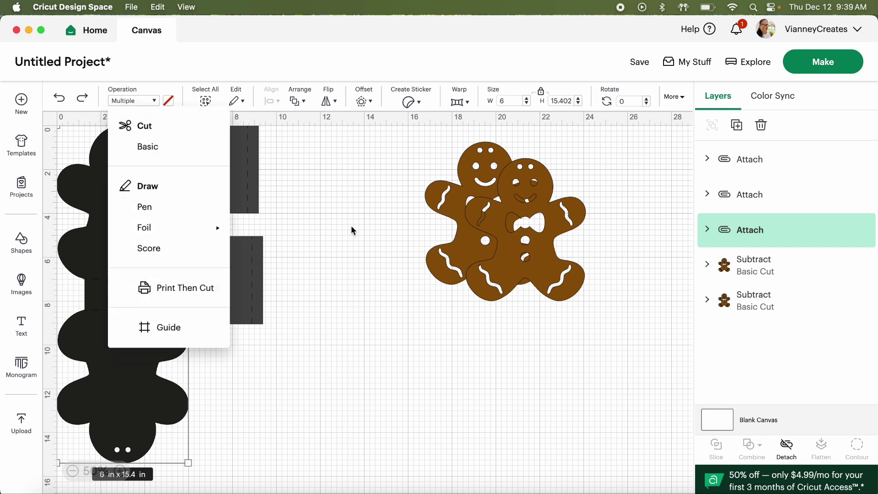
left_click(309, 252)
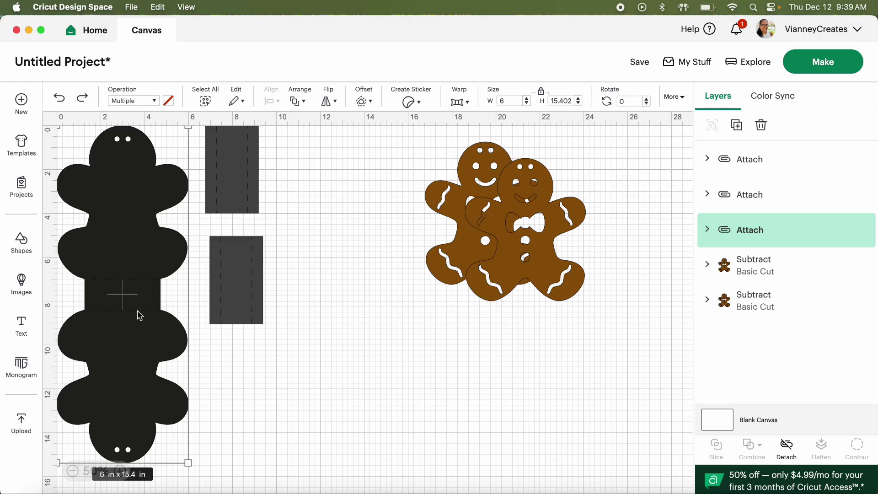
left_click(290, 290)
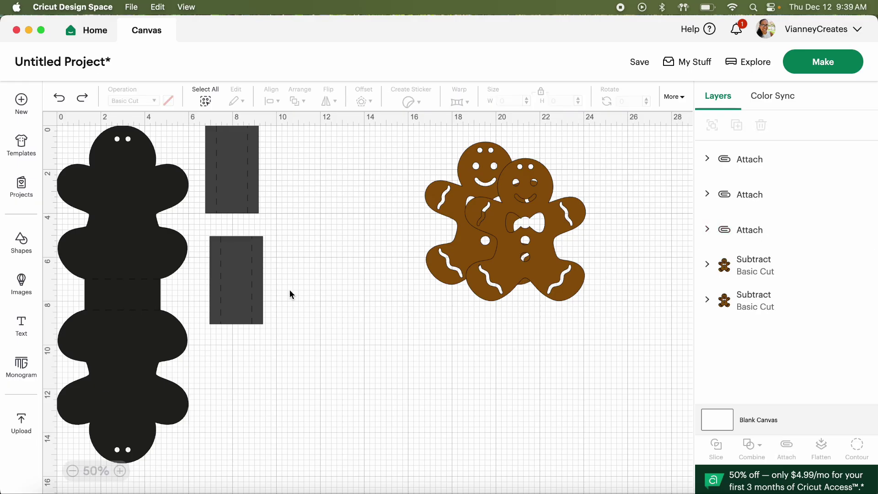
Recolor the black double backing with the same dark gray material color as the two scored side panels
left_click(148, 258)
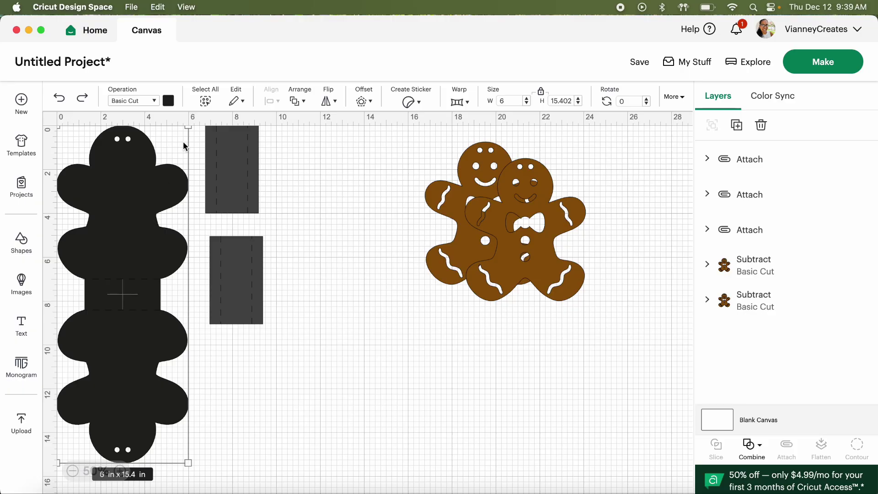
left_click(169, 100)
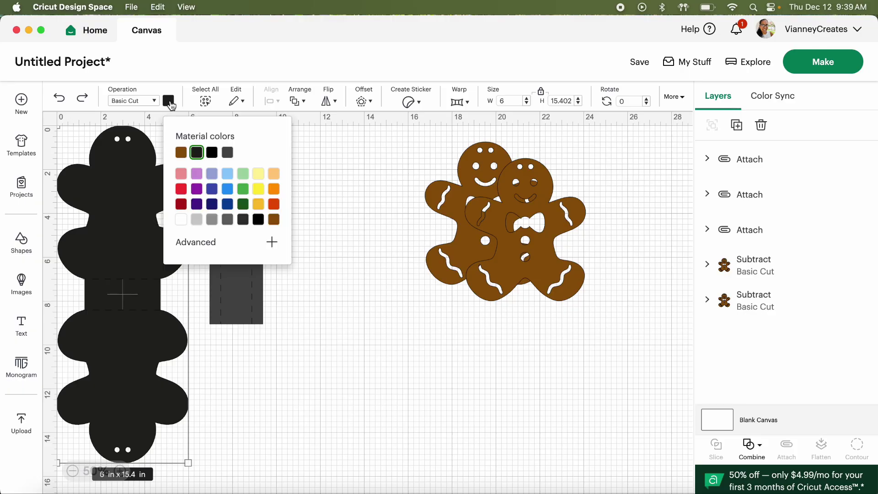
left_click(228, 152)
left_click(308, 259)
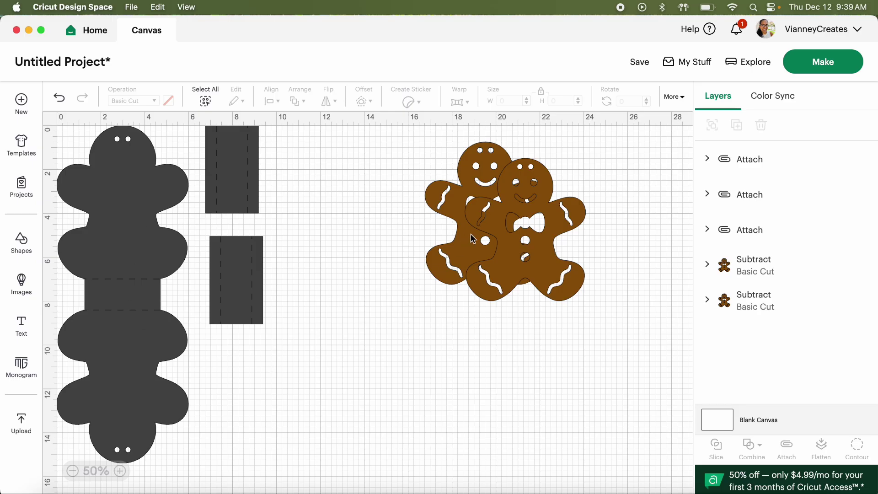
Separate the overlapping brown gingerbread men, placing one above the other beside the scored side panels
left_click_drag(459, 254, 298, 228)
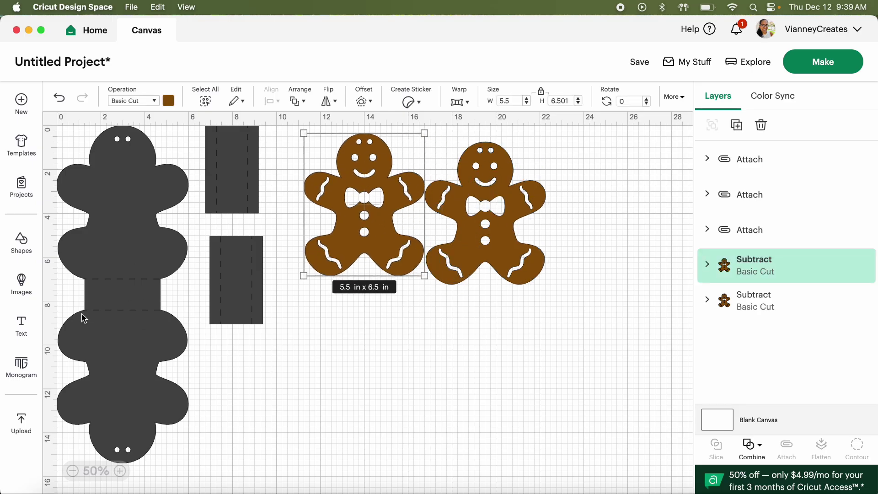
left_click_drag(467, 248, 341, 405)
left_click(483, 408)
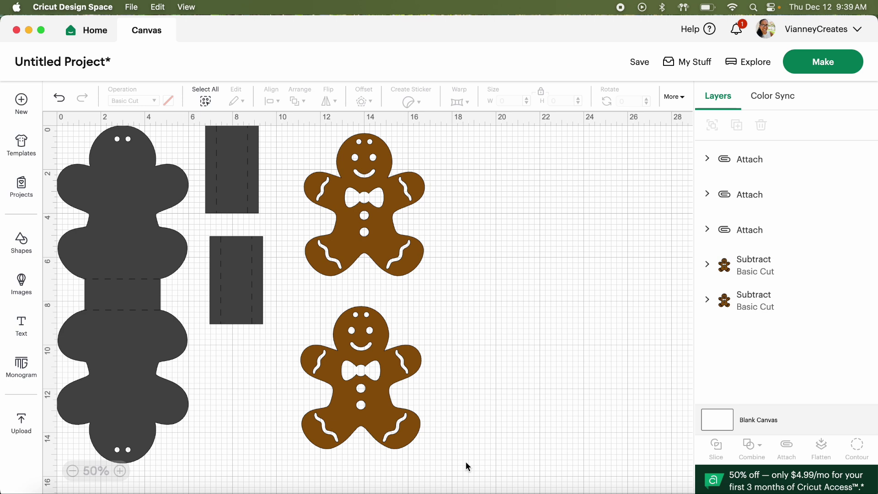
Group all the pieces and scale the group down proportionally to about 12.9 by 11.85 in
left_click_drag(465, 462, 31, 108)
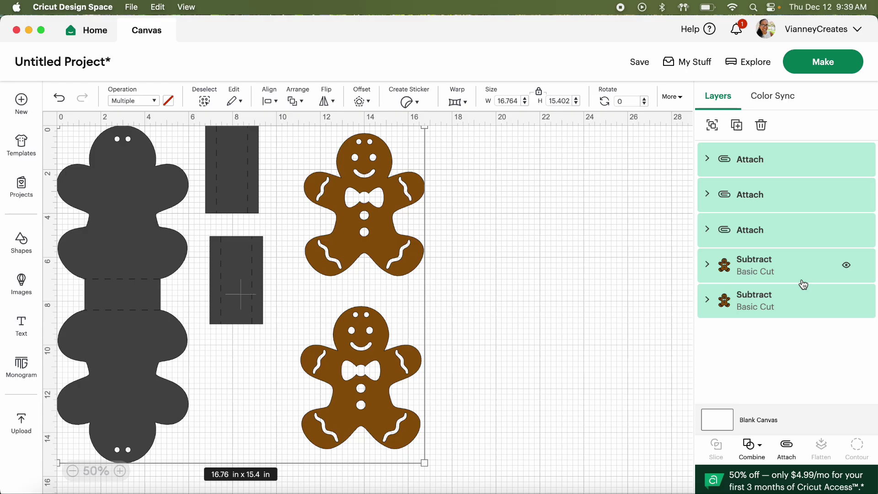
left_click(712, 125)
left_click_drag(284, 266, 279, 244)
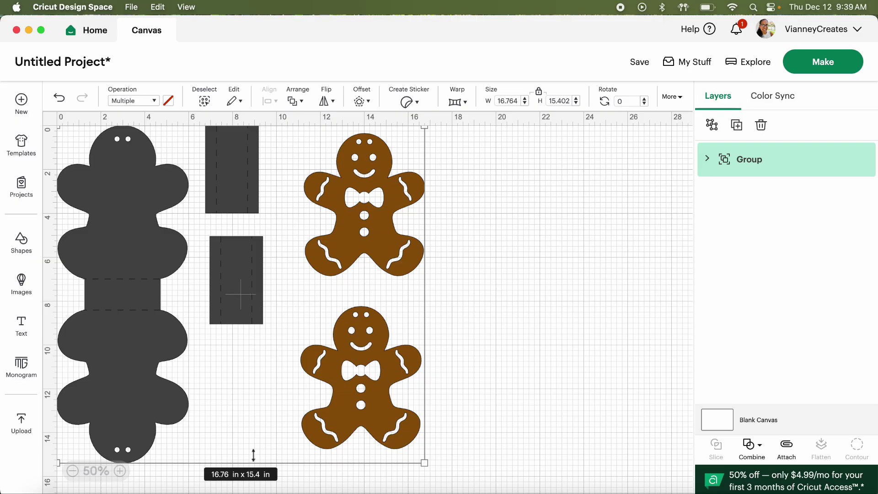
left_click_drag(424, 461, 350, 357)
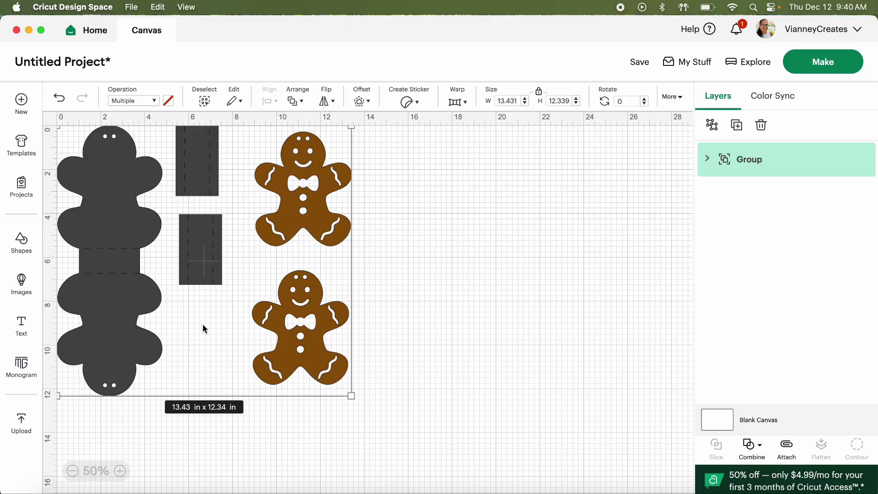
left_click_drag(348, 394, 337, 374)
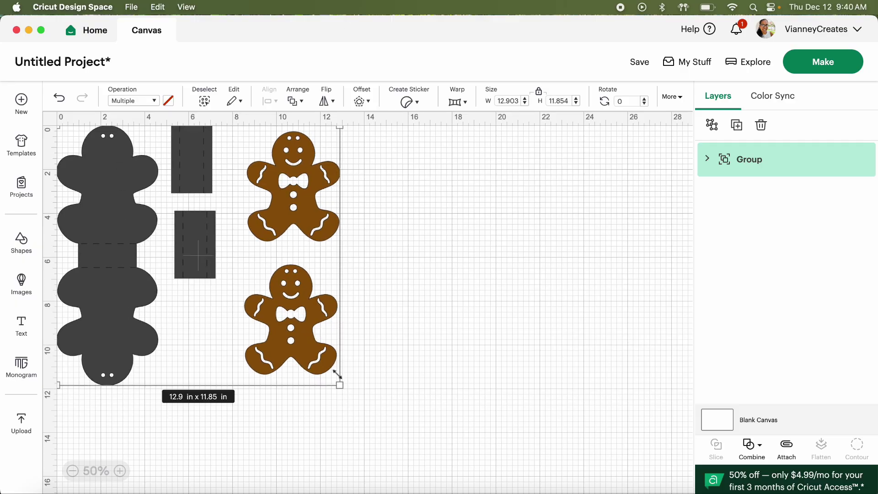
left_click(459, 338)
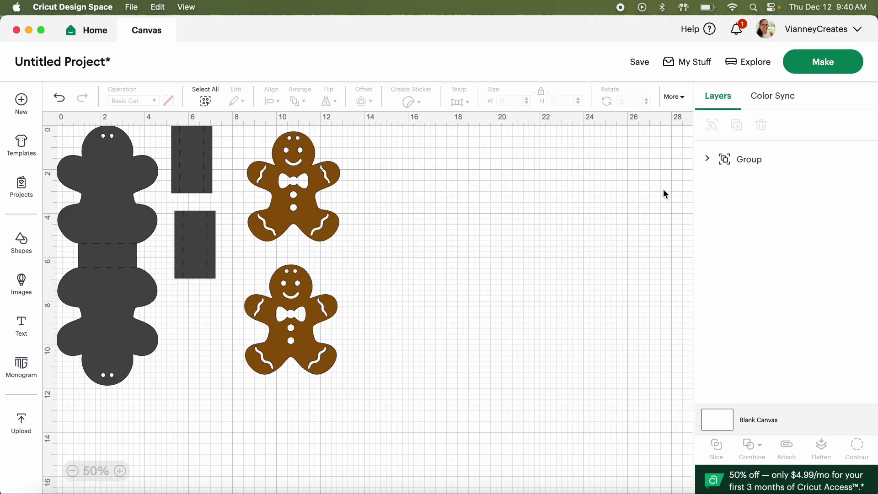
Send the design to be made and save the project with the title Gingerbread Gift Box
left_click(822, 62)
left_click(472, 302)
left_click(311, 104)
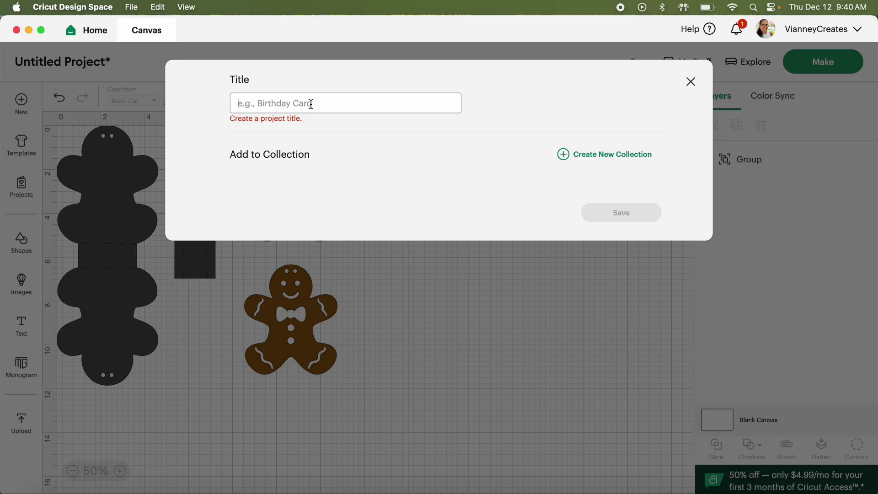
type("Gingerbread Gift Box")
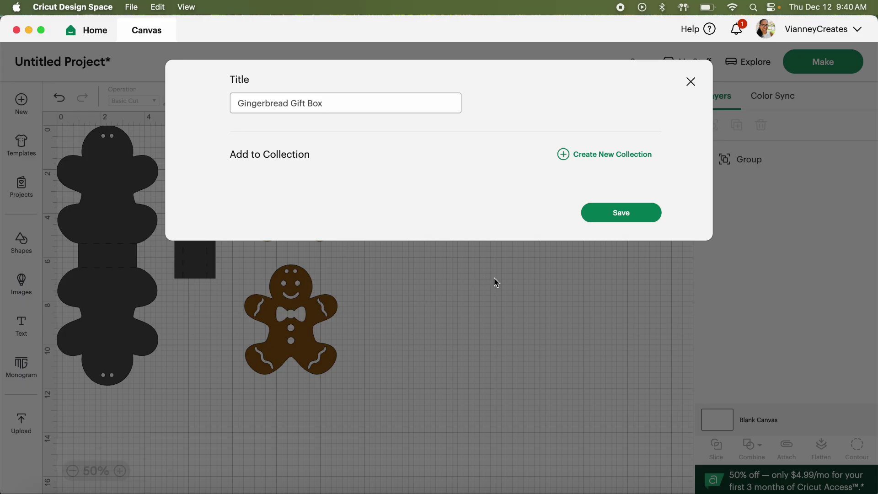
left_click(621, 213)
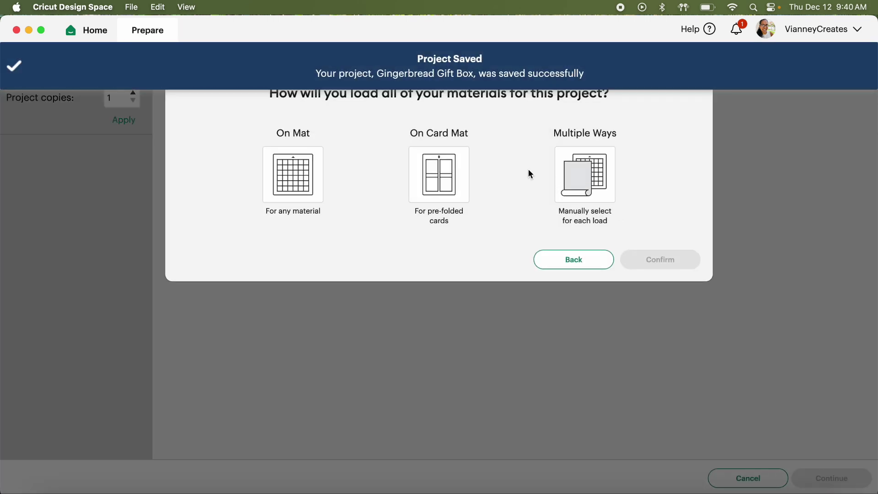
Choose to load all materials on a 12 in x 24 in mat and review the prepared mats
left_click(304, 176)
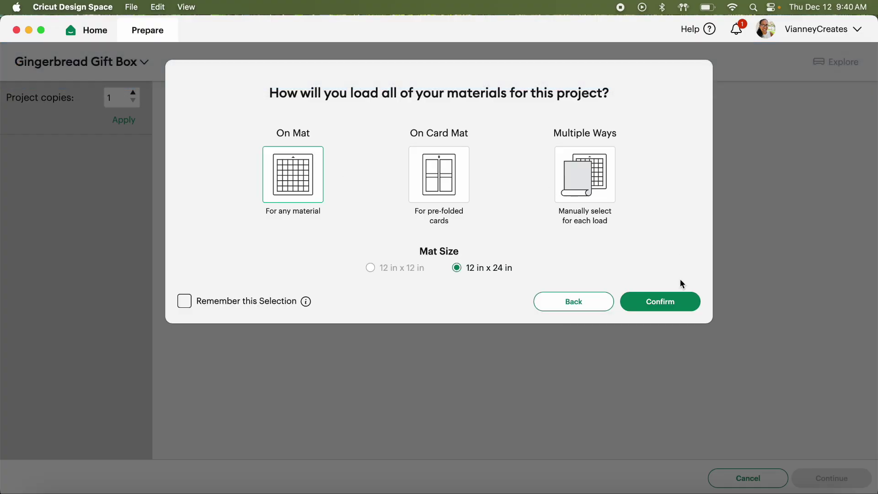
left_click(660, 301)
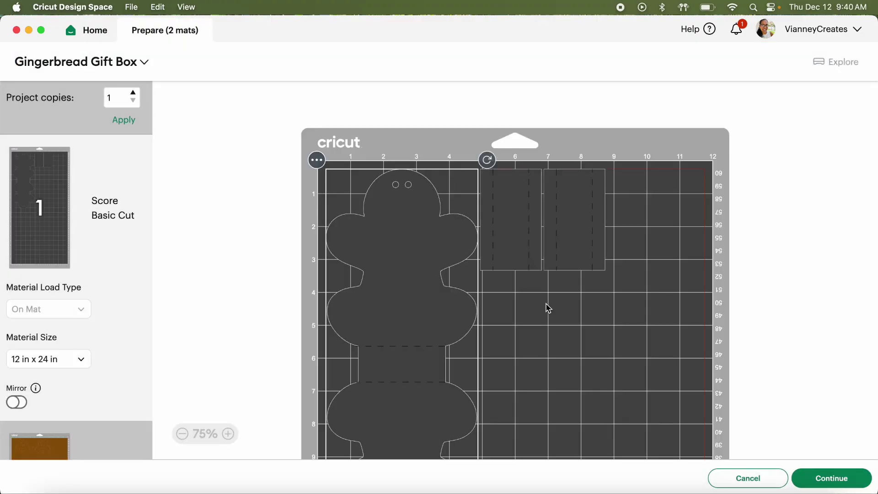
scroll(20, 312, "down", 3)
scroll(19, 310, "up", 2)
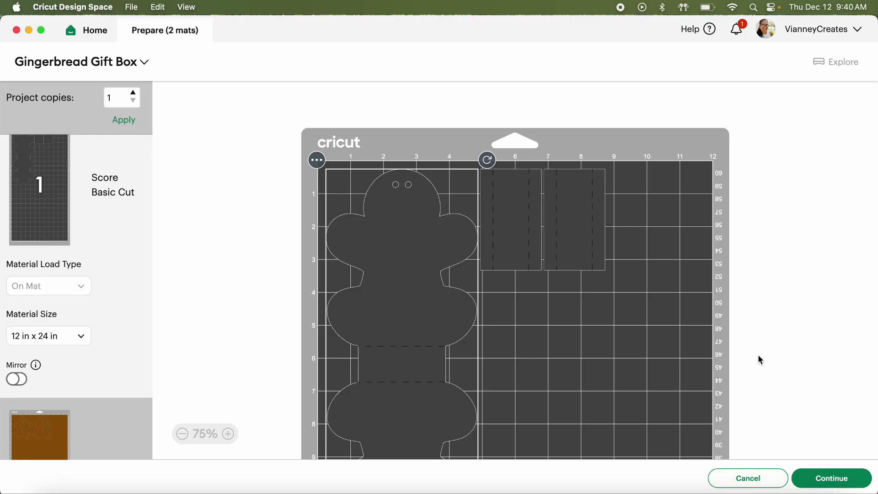
scroll(90, 341, "down", 3)
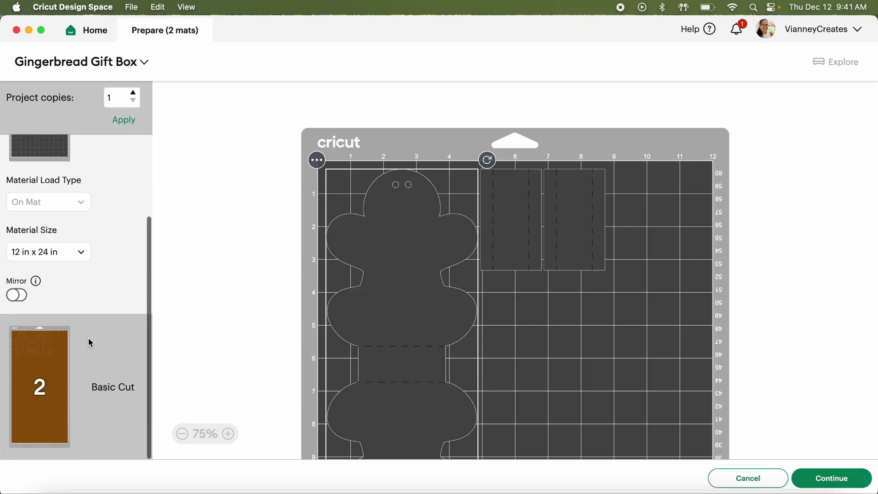